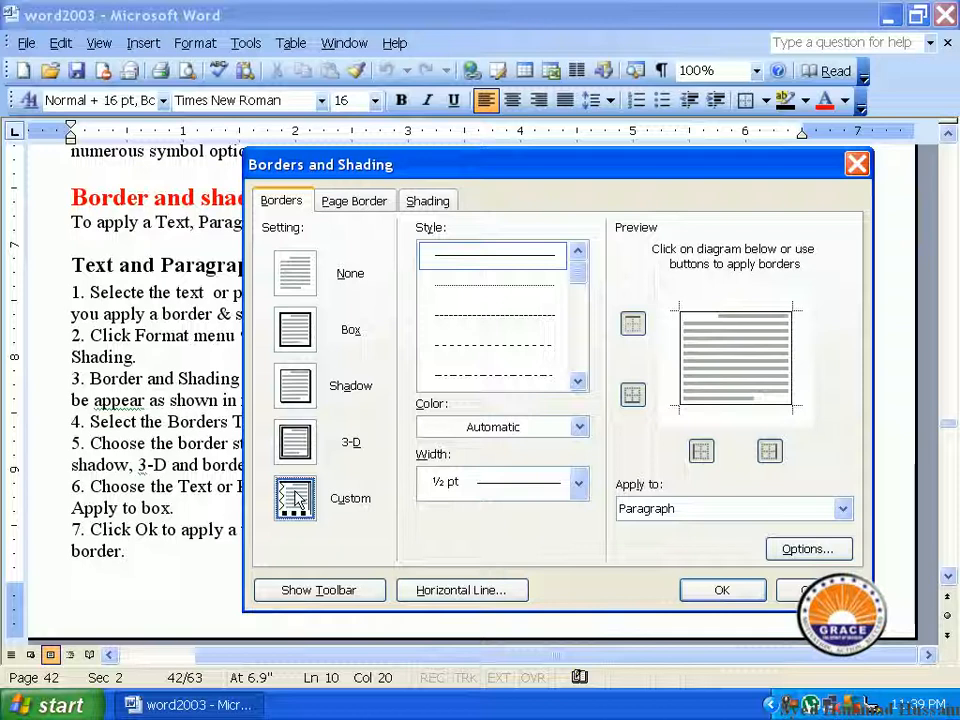
Step: Look through the page border and shading options, ending on the text and paragraph border options
click(340, 203)
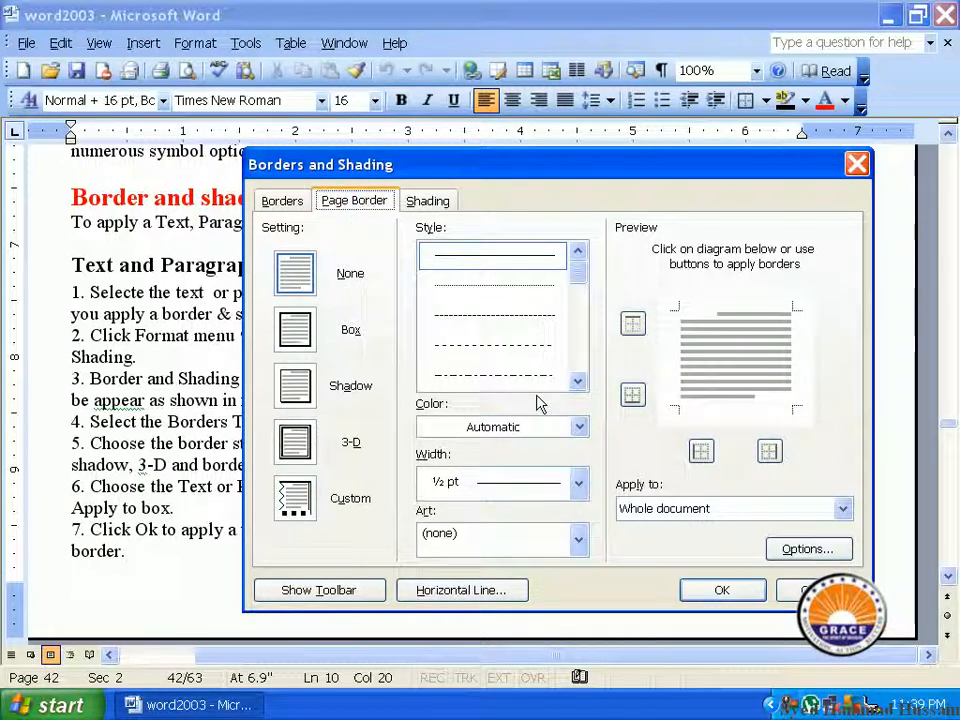
click(436, 205)
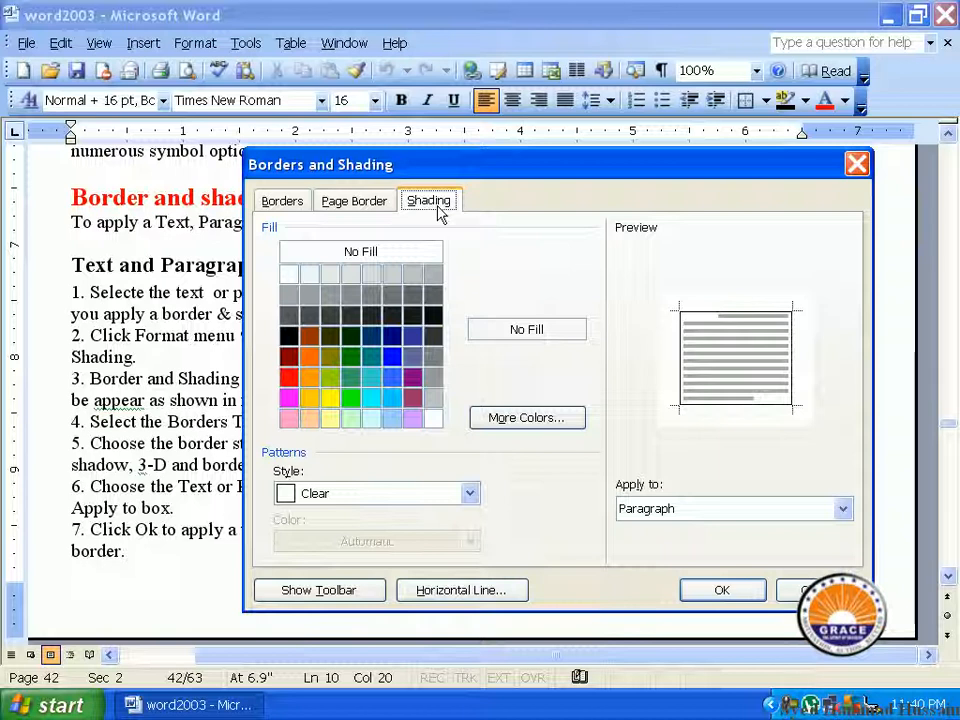
click(282, 200)
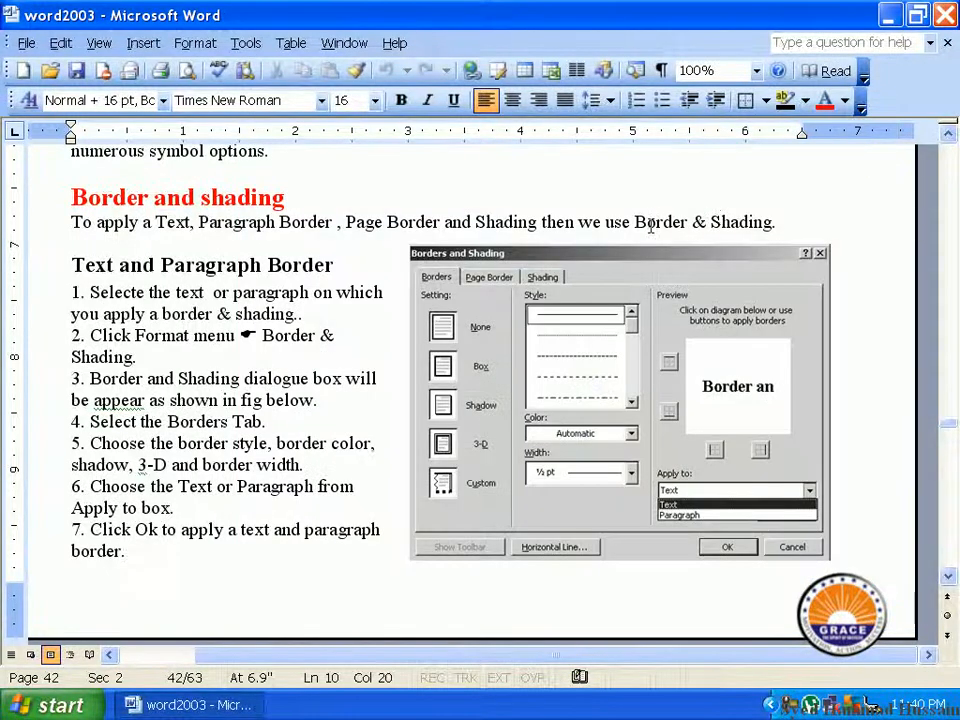
Step: Choose a Box border for the sentence directly below the "Border and shading" heading
triple_click(652, 224)
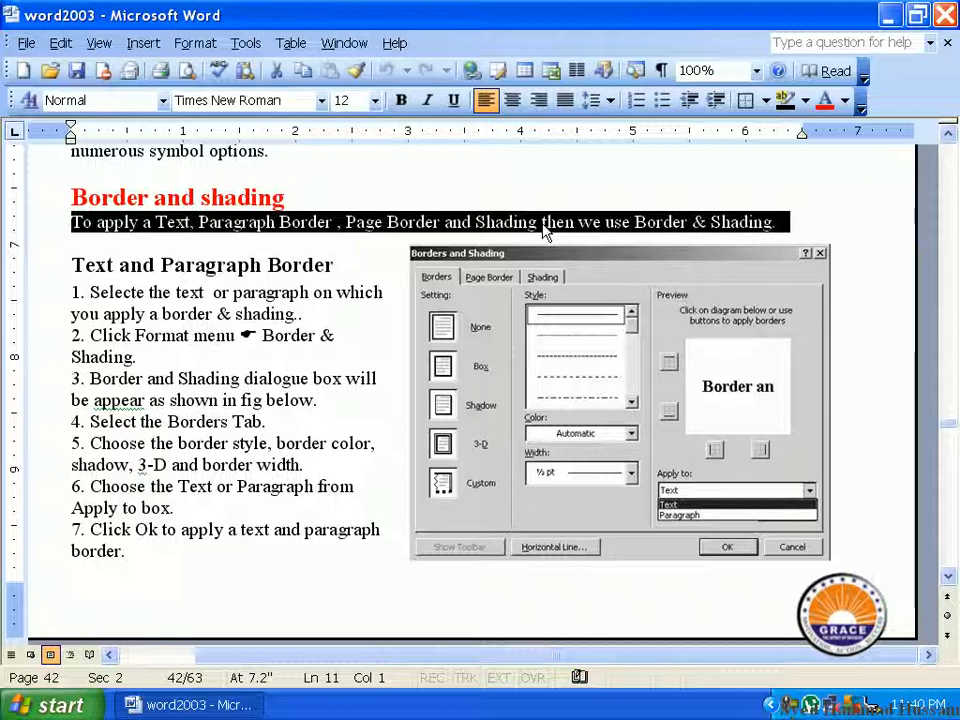
click(196, 43)
click(232, 142)
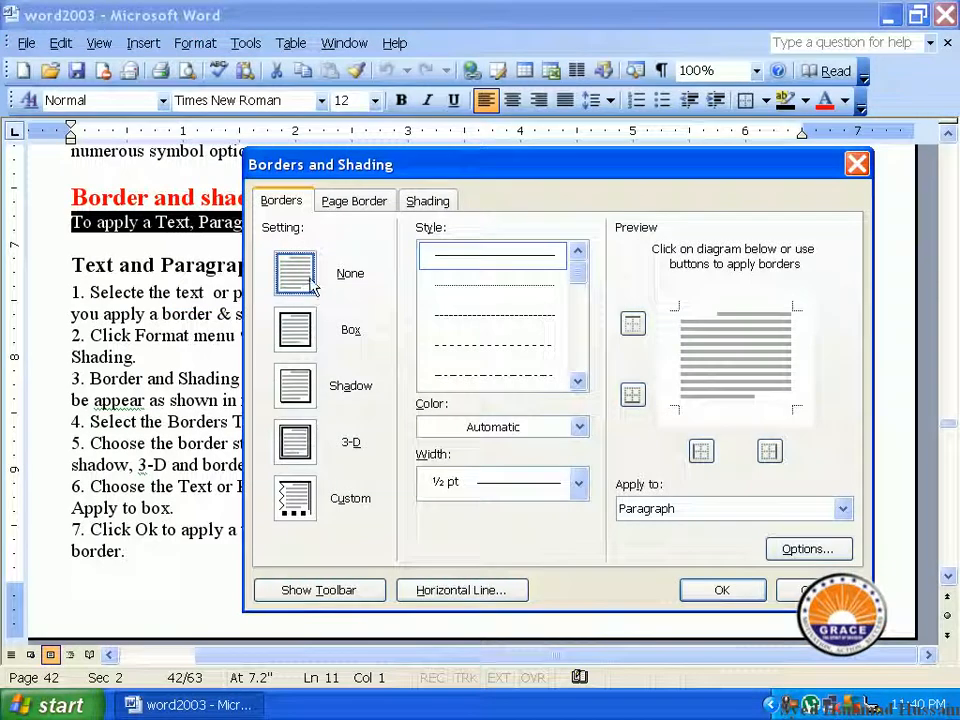
click(302, 262)
mouse_move(360, 169)
mouse_down()
mouse_move(451, 91)
mouse_move(445, 79)
mouse_up()
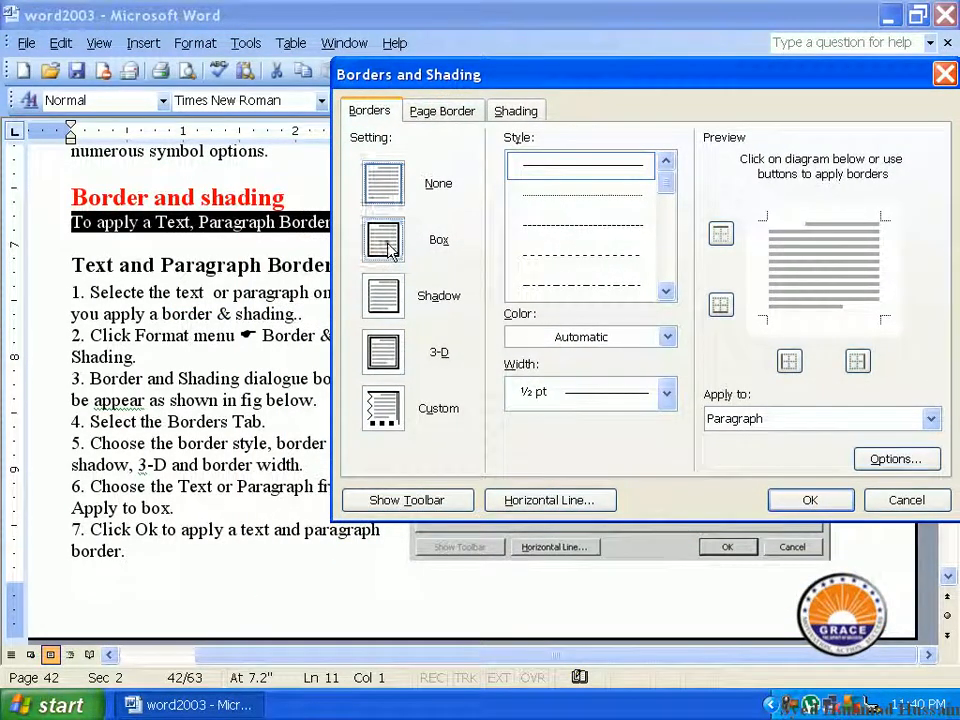
click(388, 246)
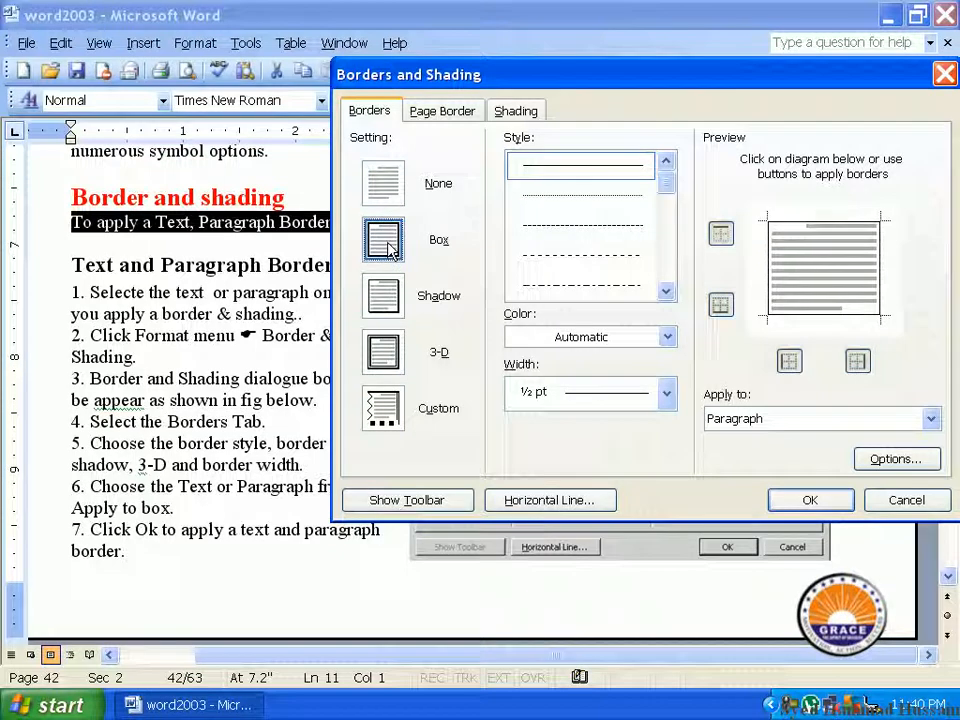
Step: Browse the line styles and pick a thick-and-thin double line for the box border
drag(666, 183, 666, 223)
click(638, 186)
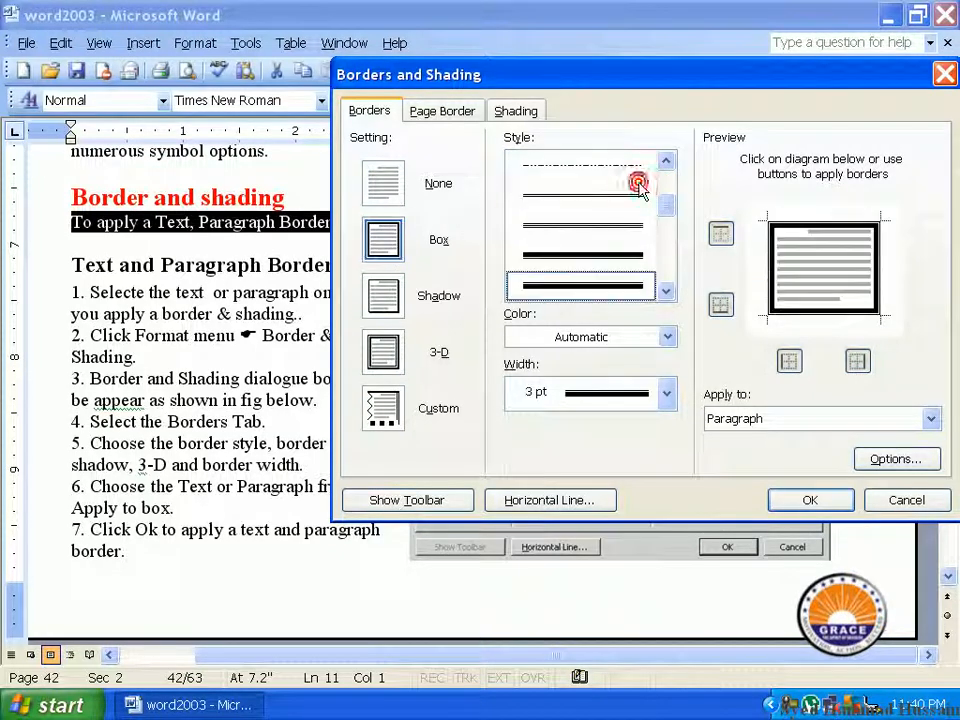
scroll(672, 233, down, 3)
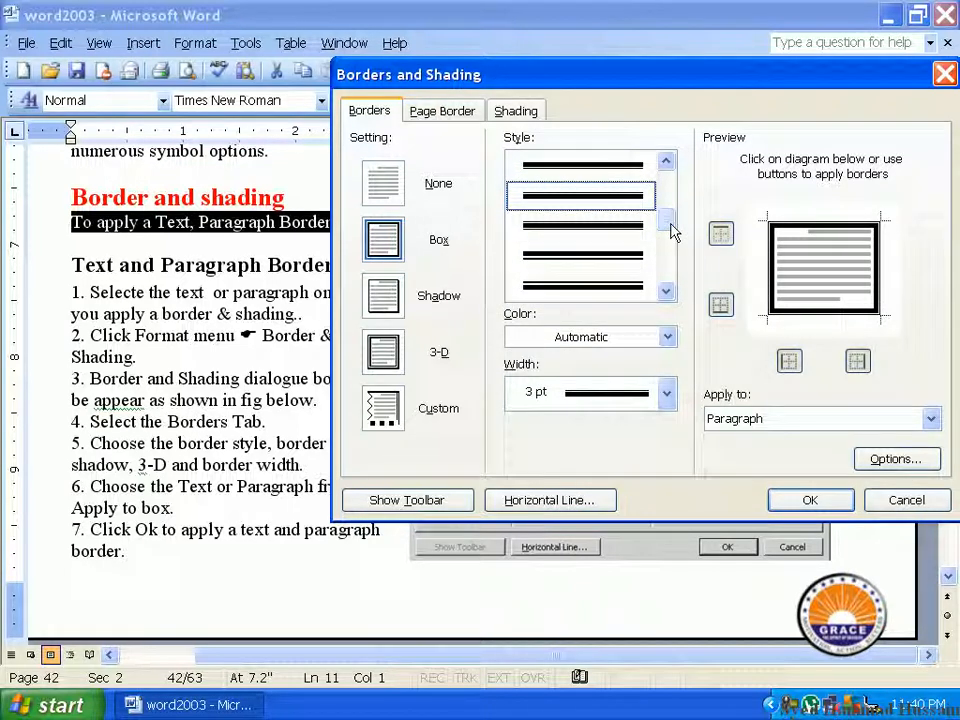
scroll(622, 262, up, 3)
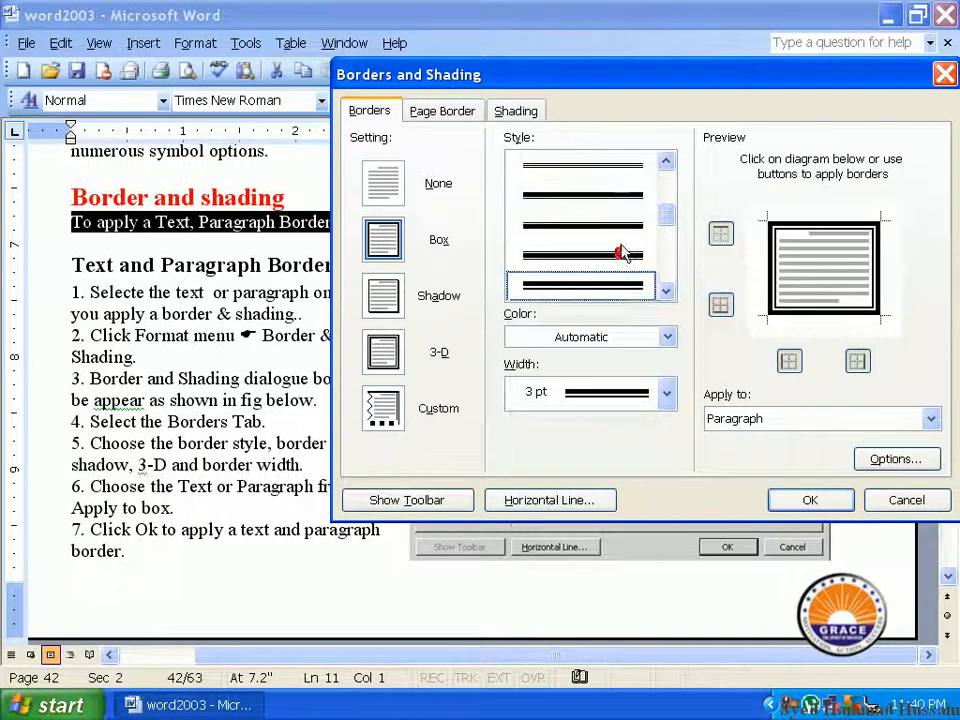
Step: Make the box border blue and 1½ pt wide, and apply it to the paragraph
click(652, 334)
click(620, 412)
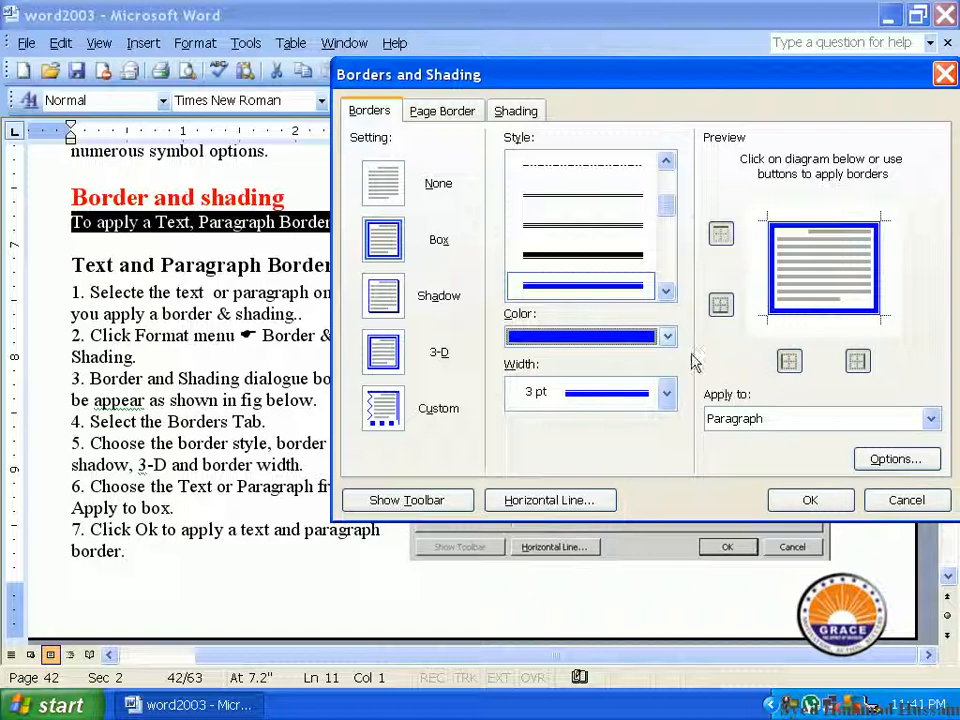
click(673, 393)
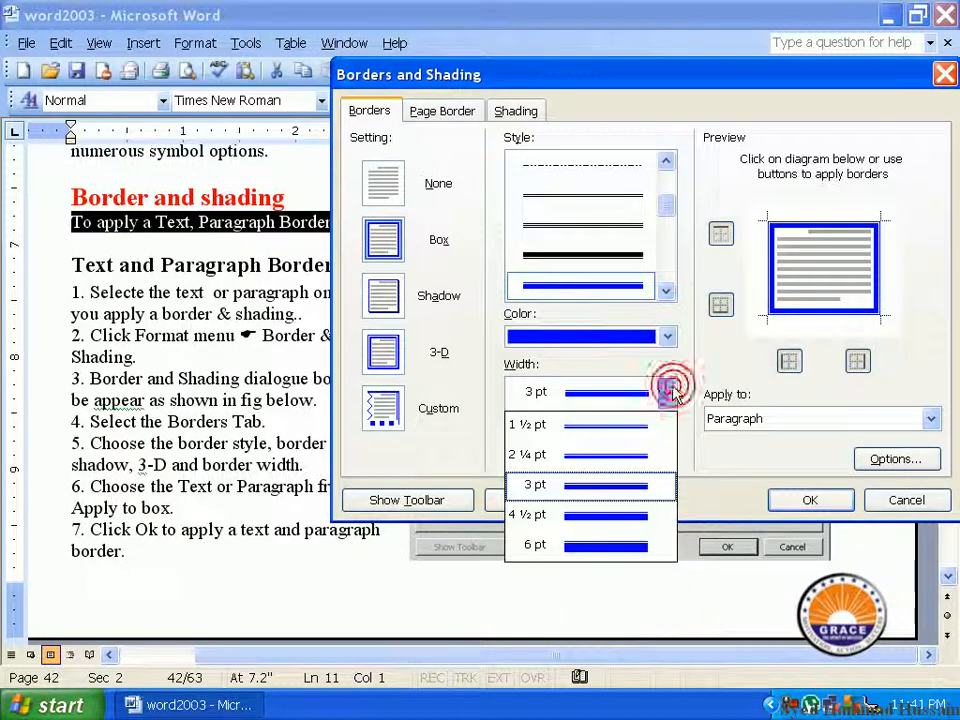
click(596, 428)
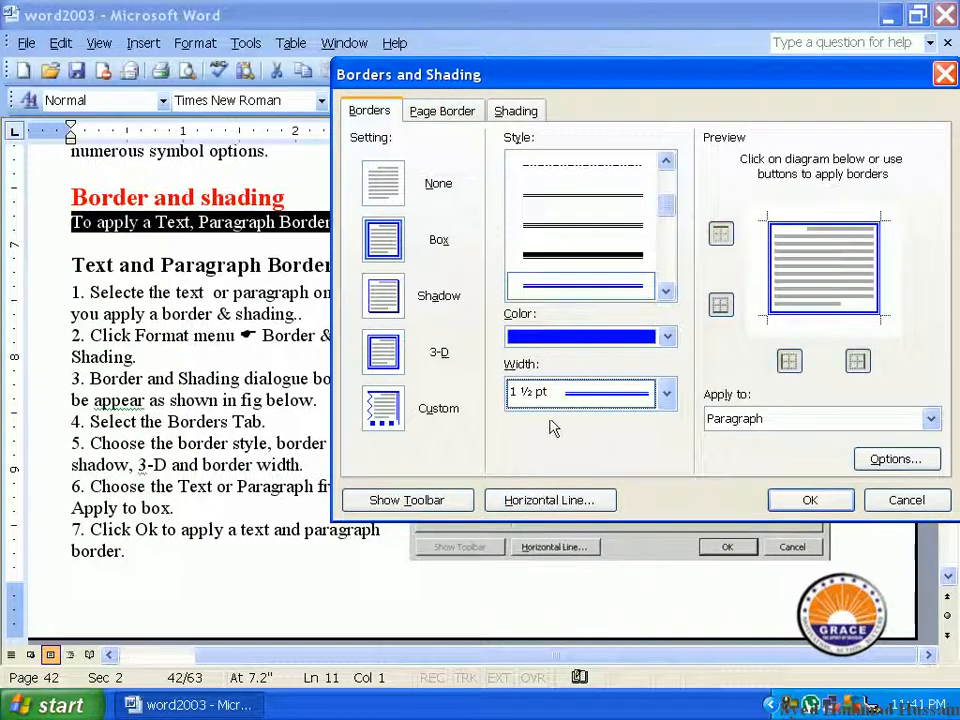
click(822, 503)
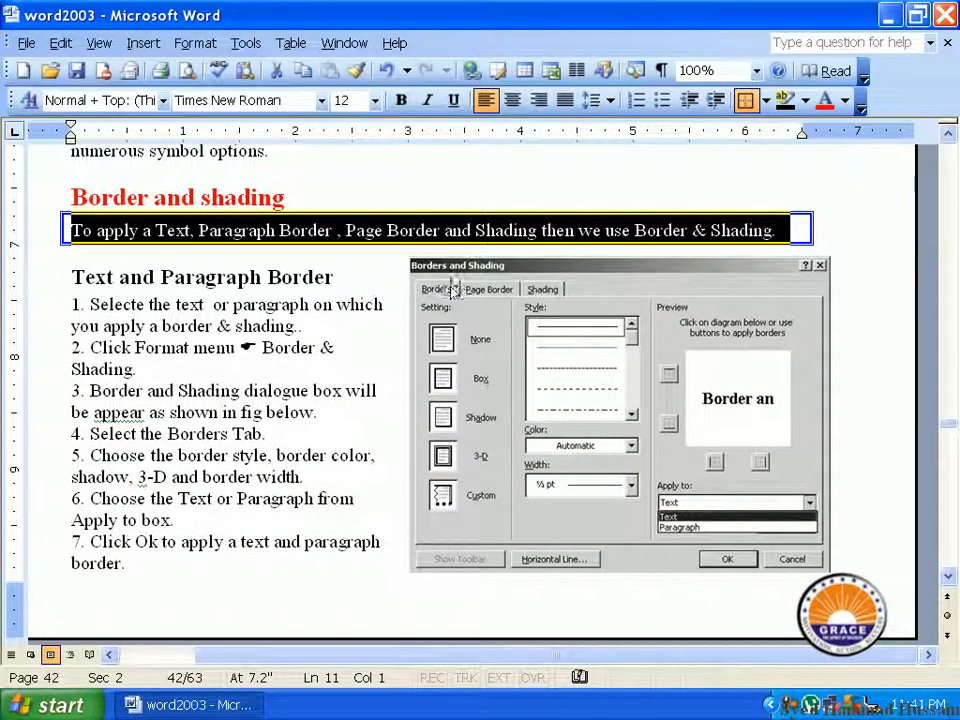
click(463, 195)
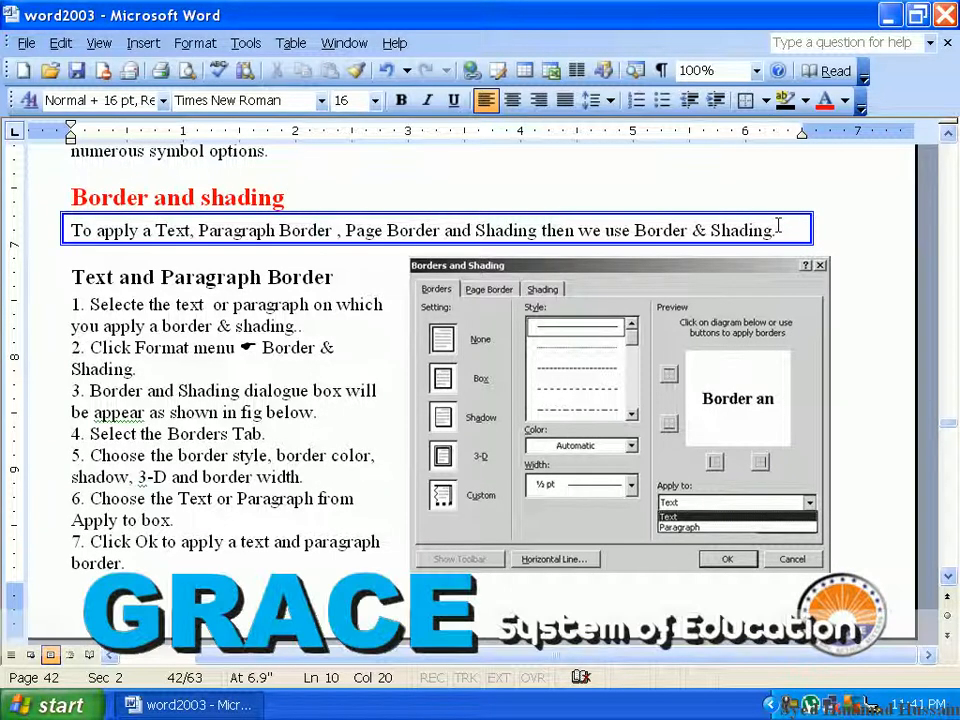
drag(778, 228, 70, 231)
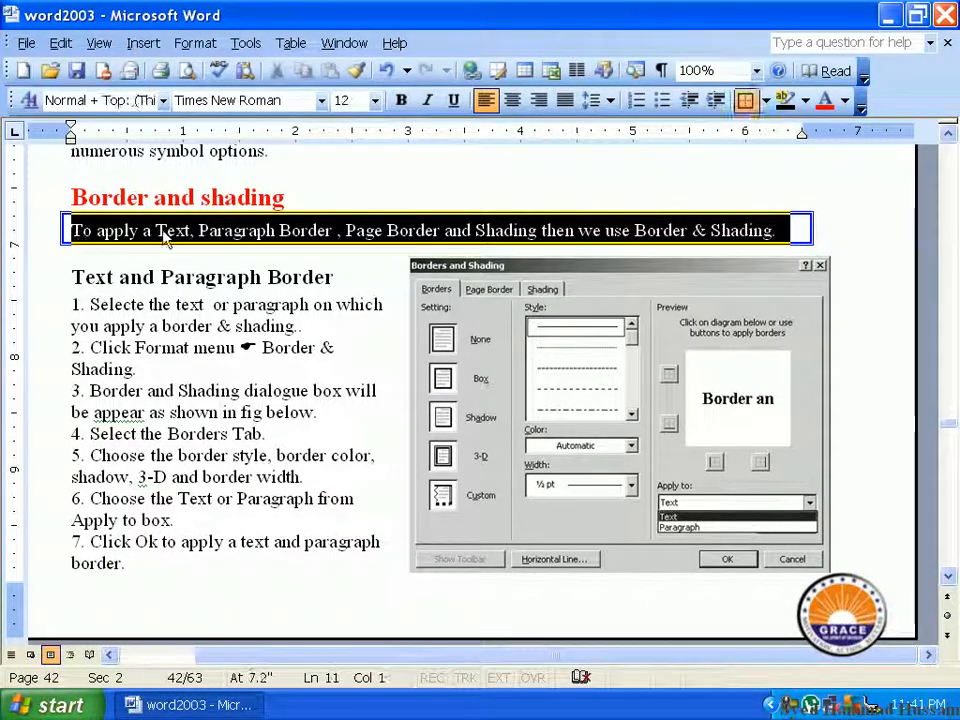
click(340, 175)
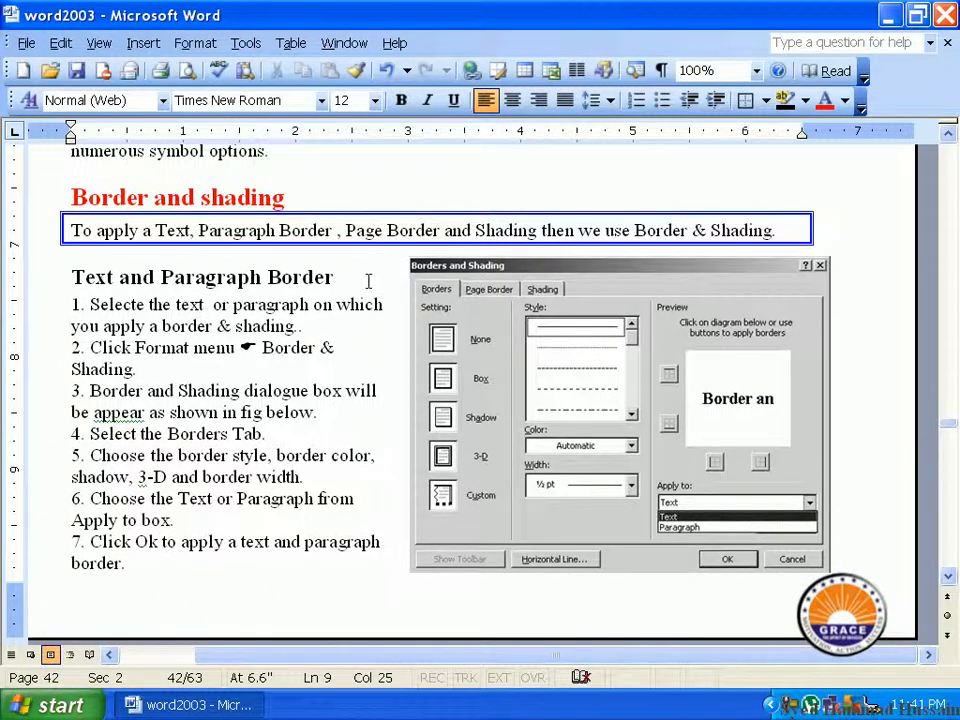
scroll(368, 290, down, 4)
scroll(369, 298, up, 3)
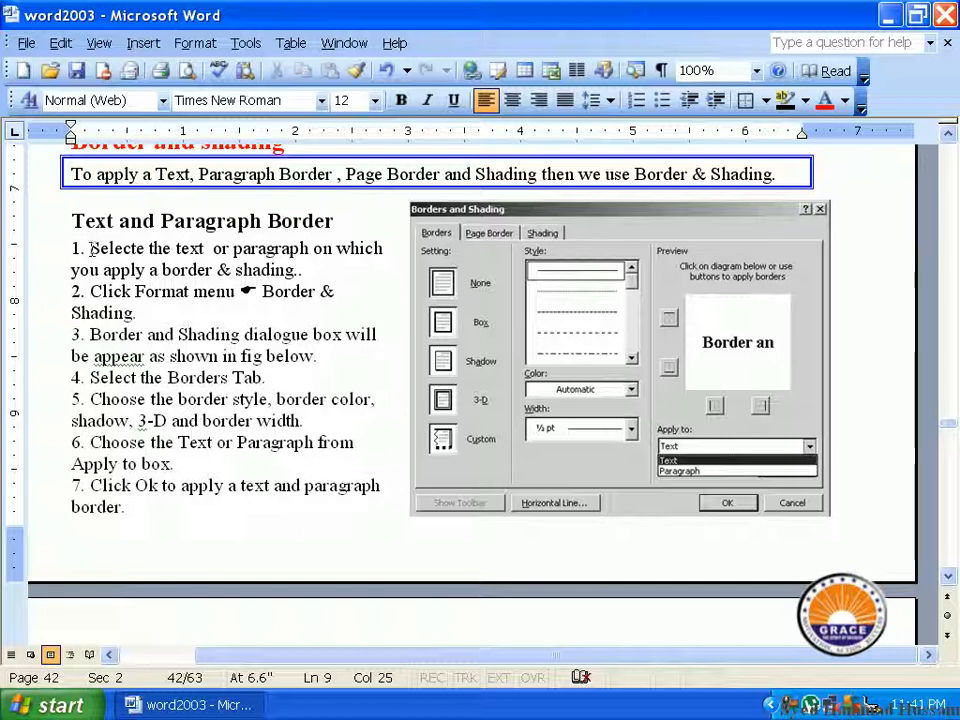
Step: Start a Custom border with ½ pt top and left lines for instruction 1 under "Text and Paragraph Border"
mouse_move(91, 248)
mouse_down()
mouse_move(190, 291)
mouse_move(328, 384)
mouse_move(340, 264)
mouse_up()
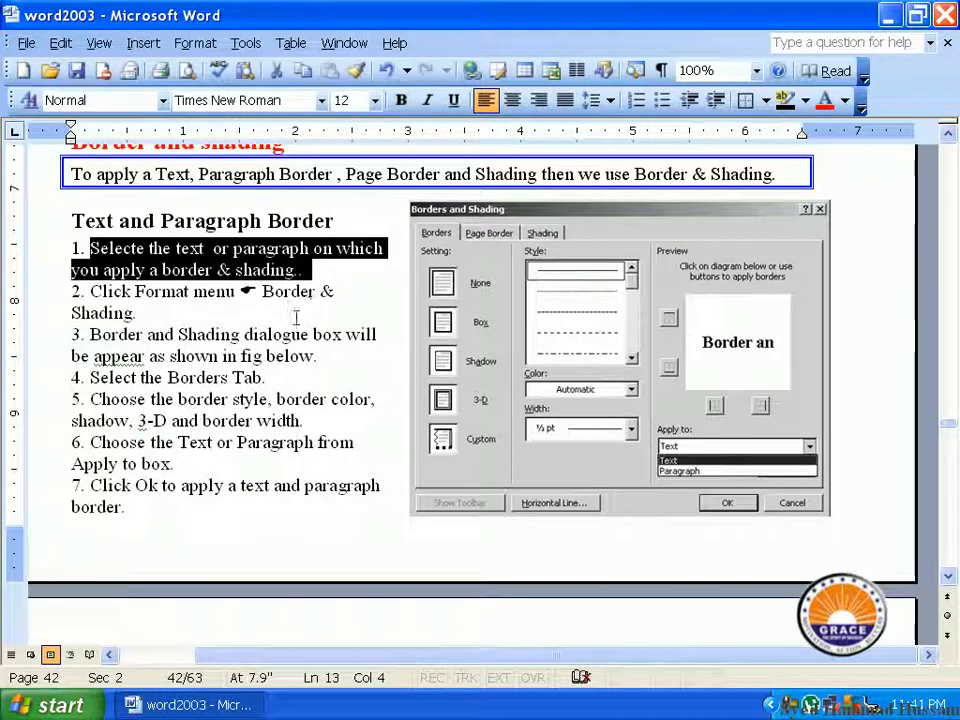
click(192, 43)
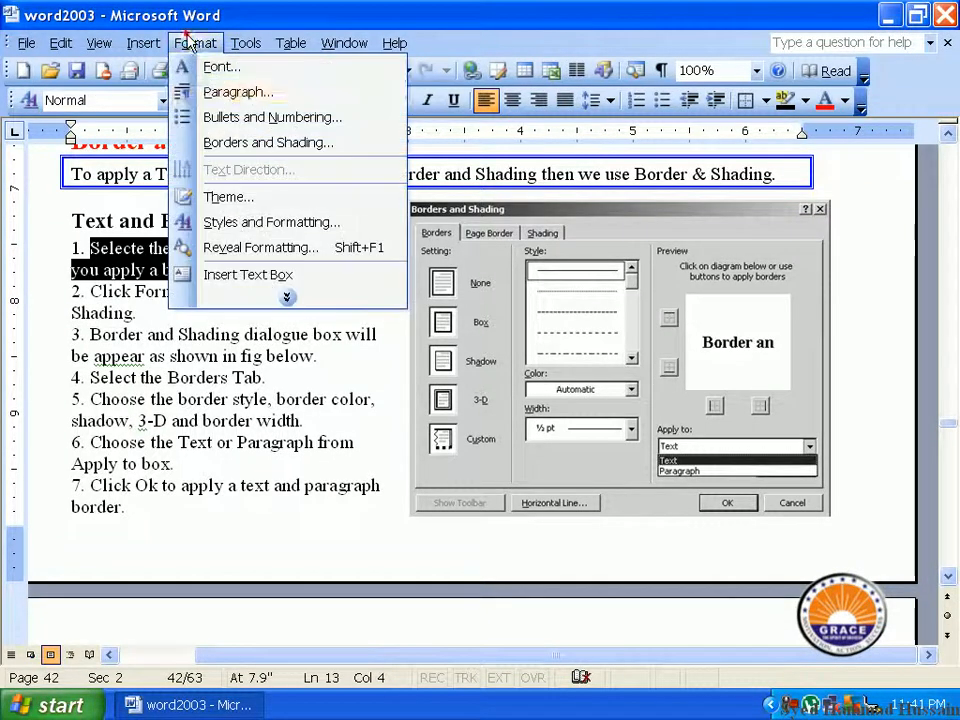
click(228, 142)
click(395, 404)
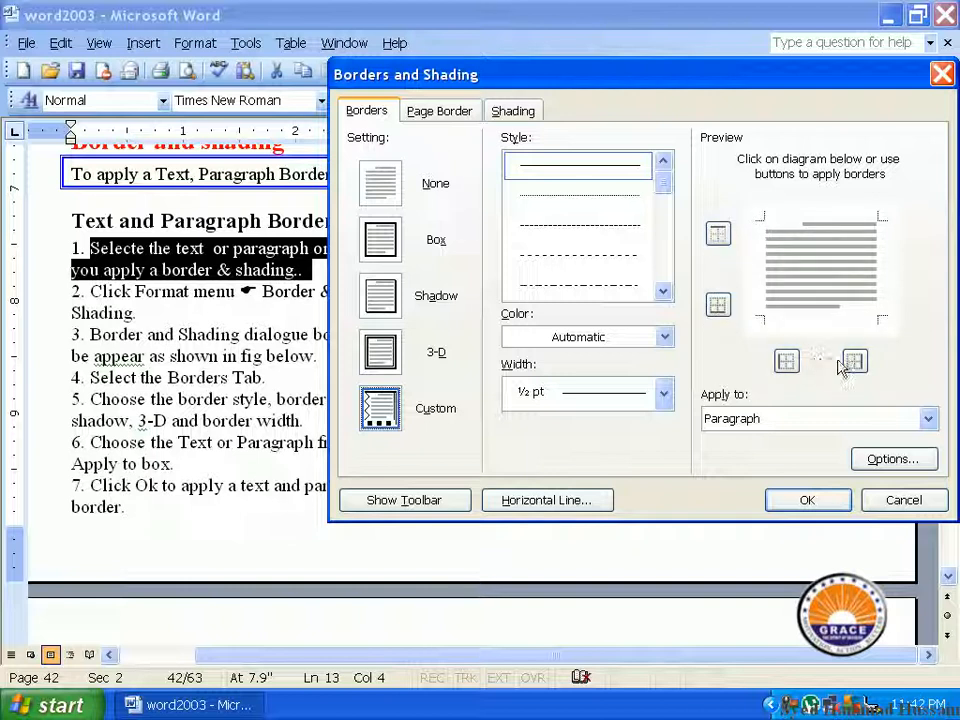
click(719, 236)
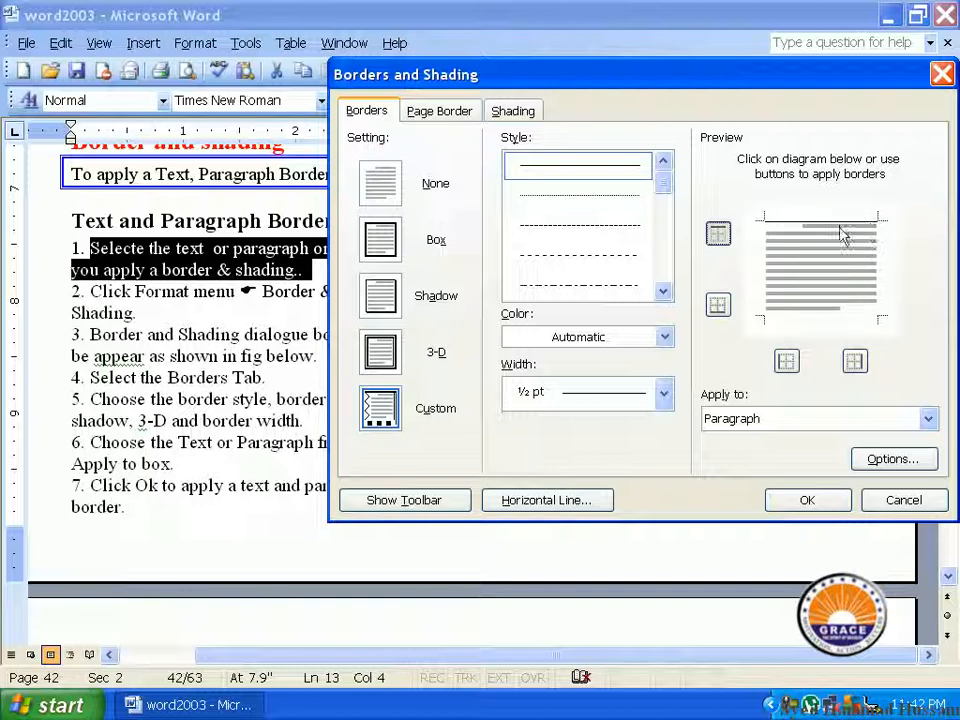
click(786, 360)
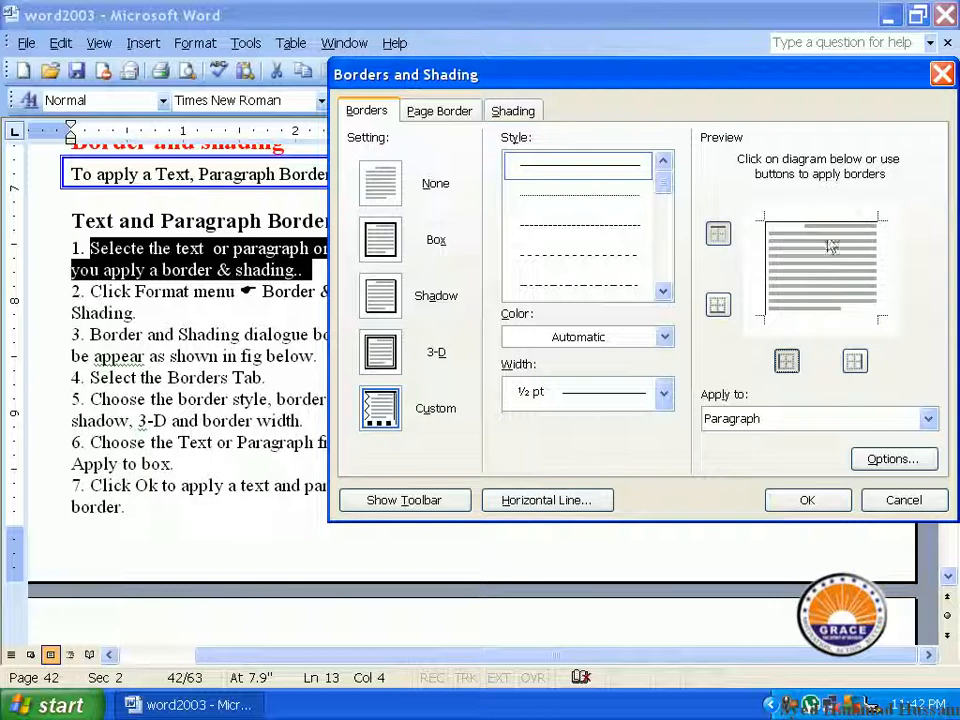
Step: Replace the custom border's top and left lines with a 3 pt thin-thick-thin line style
drag(663, 185, 668, 232)
click(630, 208)
click(632, 216)
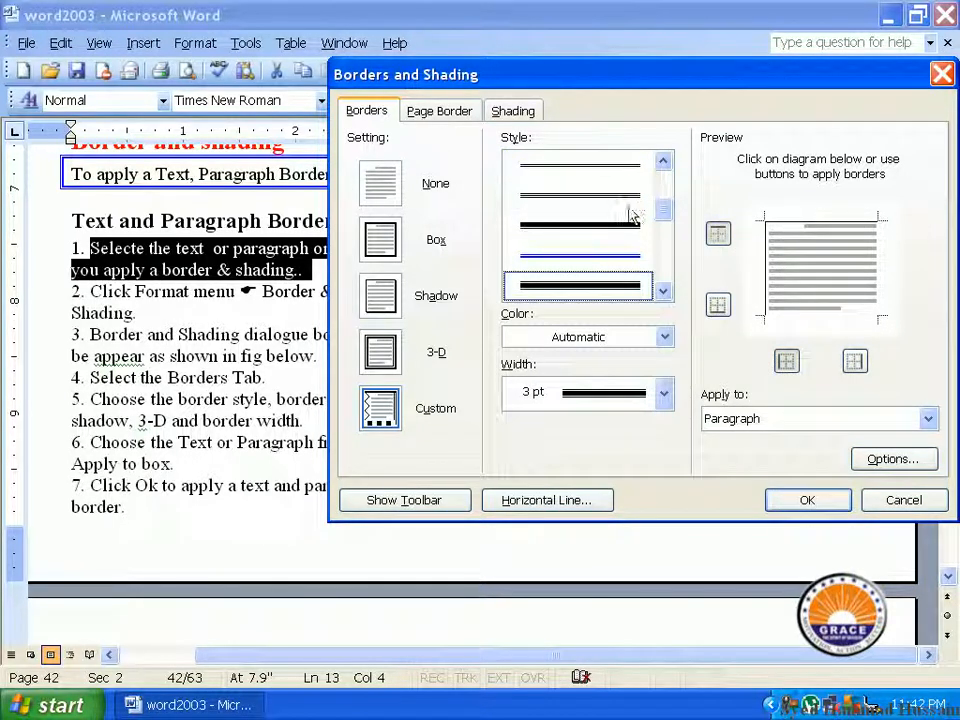
click(718, 235)
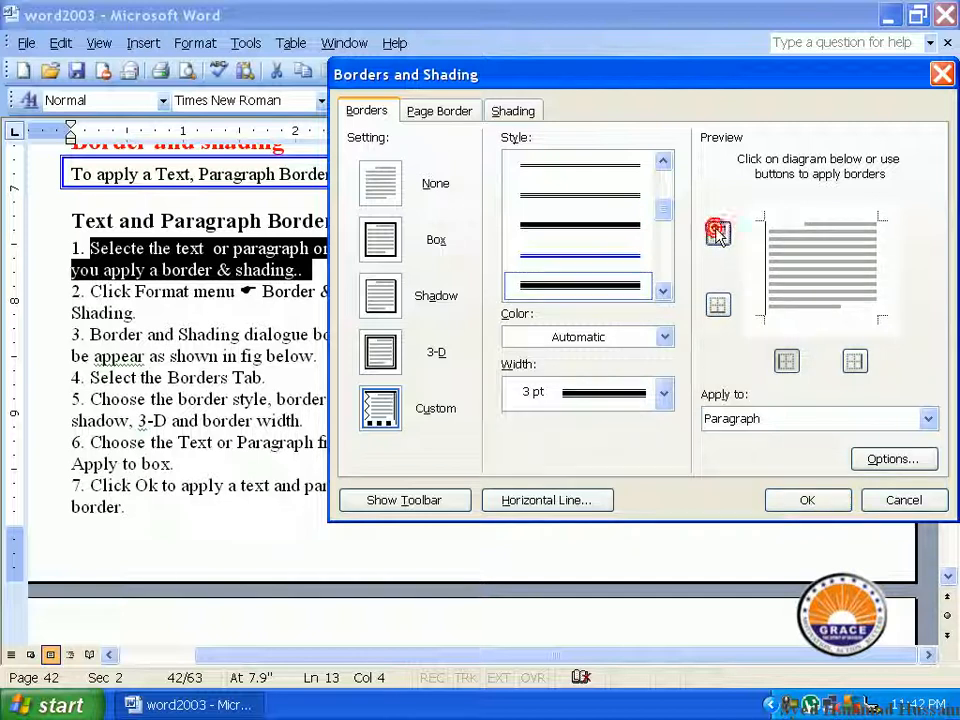
click(793, 225)
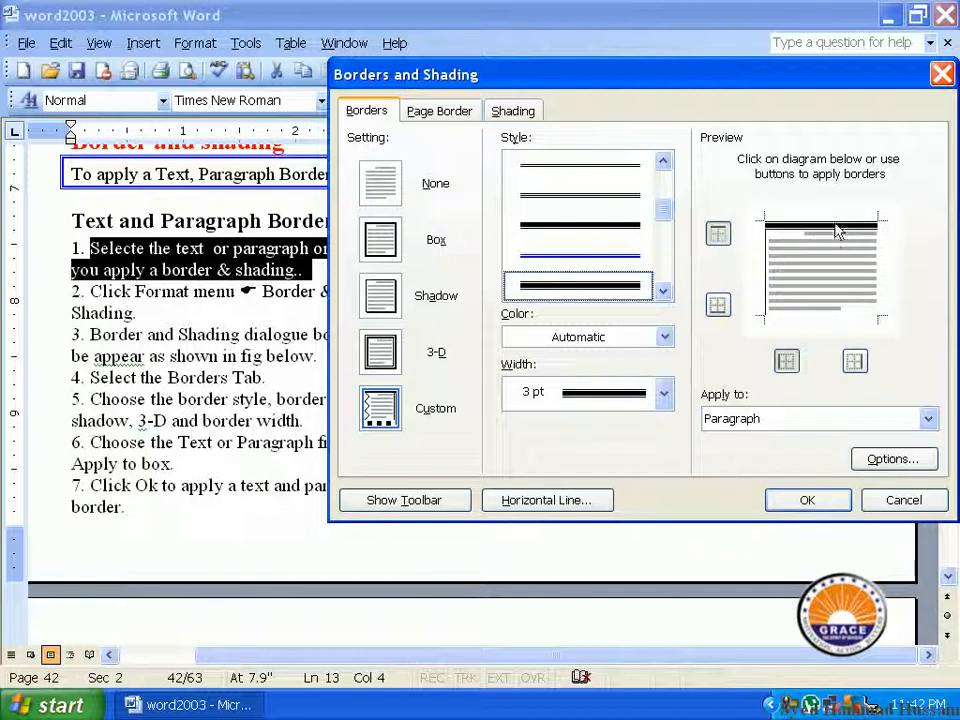
click(759, 253)
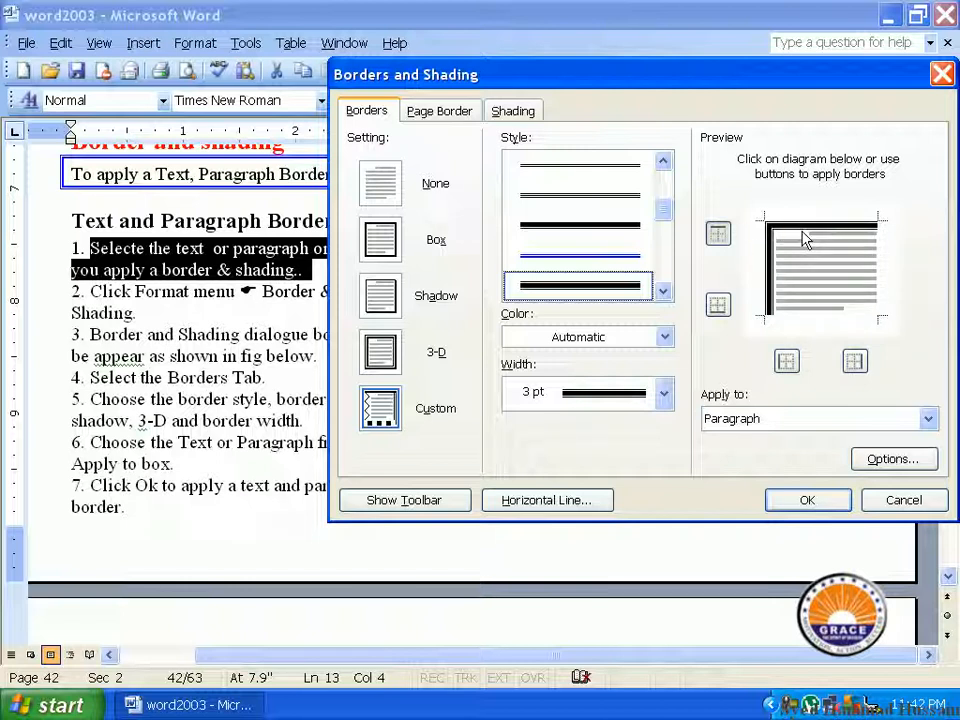
Step: Change the line color to red and reapply it to the top and left borders
click(664, 337)
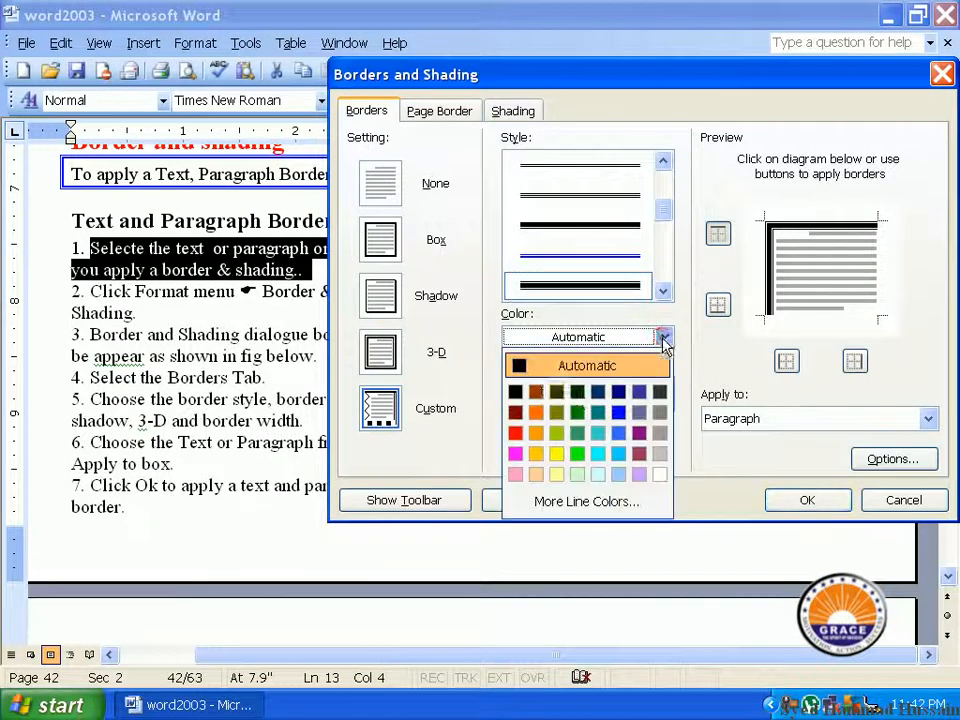
click(520, 432)
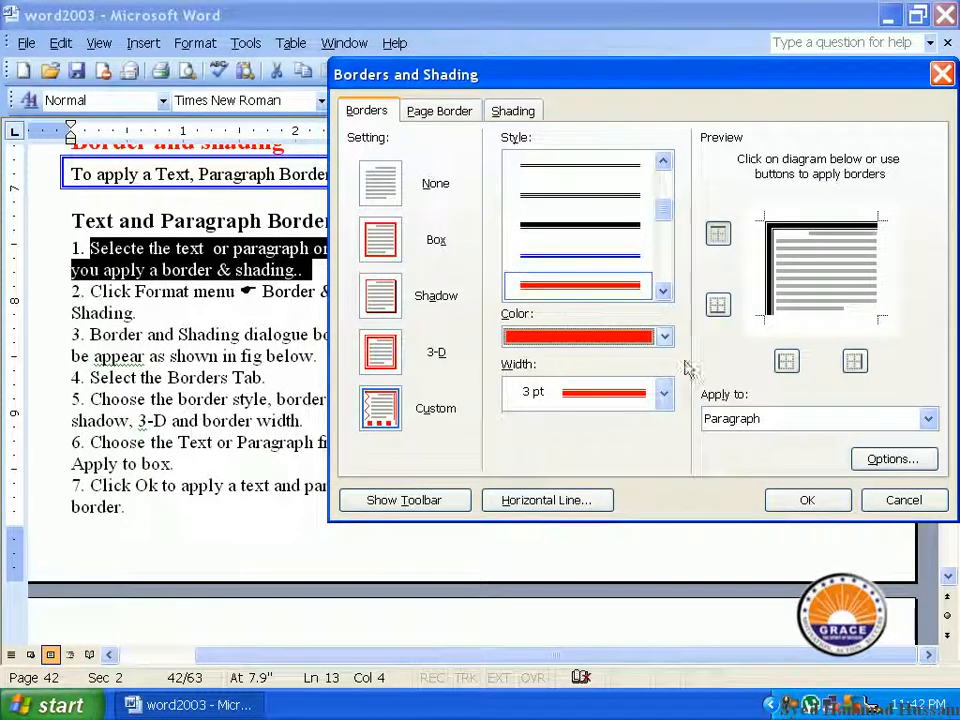
click(774, 234)
click(779, 225)
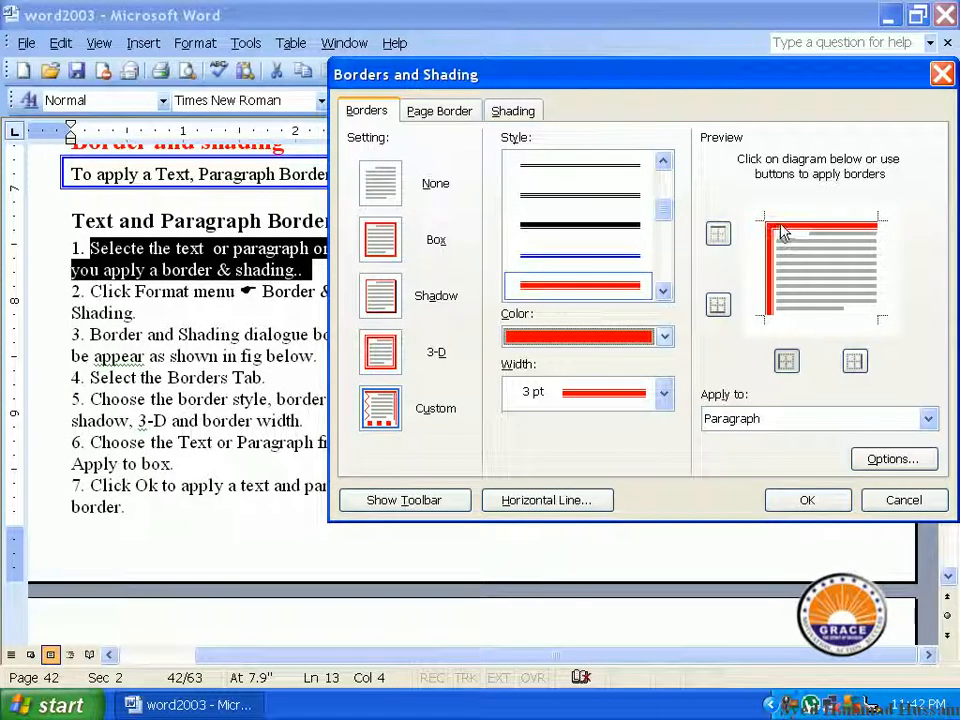
click(779, 224)
click(781, 226)
Step: Set the line width option to 1½ pt and apply the custom border to the paragraph
click(664, 392)
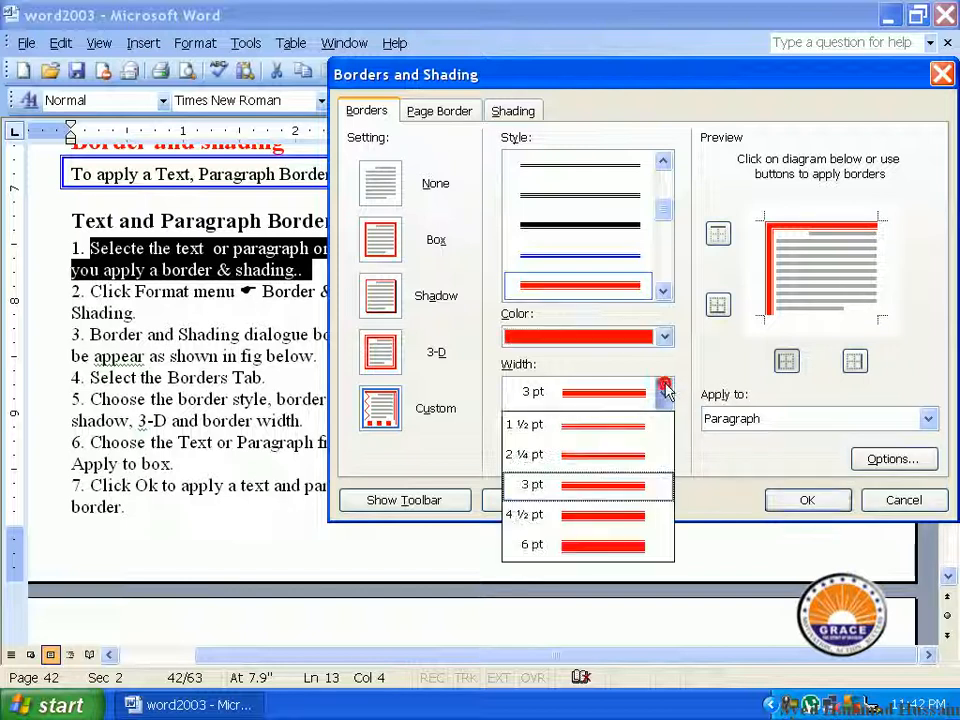
click(643, 425)
click(807, 500)
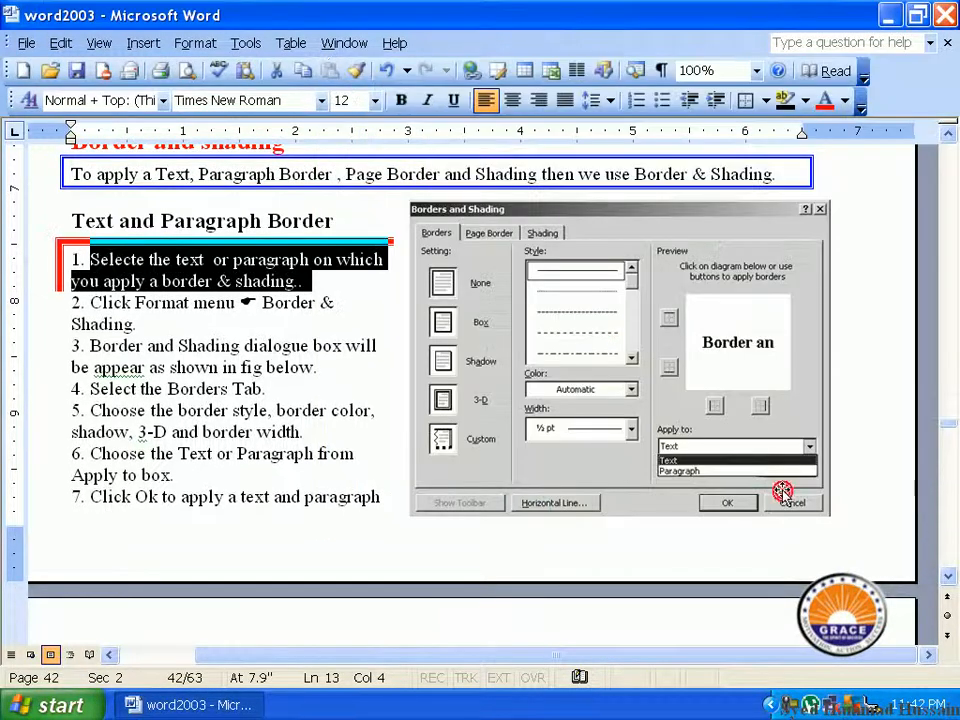
click(335, 282)
Step: Open the page border settings for the whole document in Borders and Shading
scroll(261, 316, up, 1)
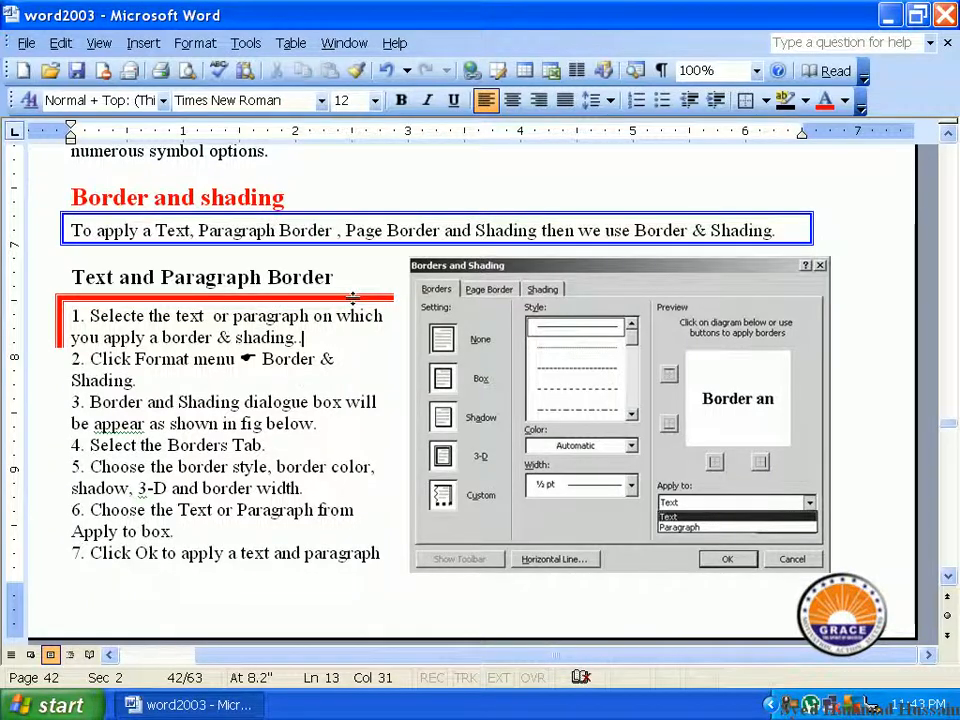
scroll(352, 297, down, 8)
scroll(352, 297, down, 3)
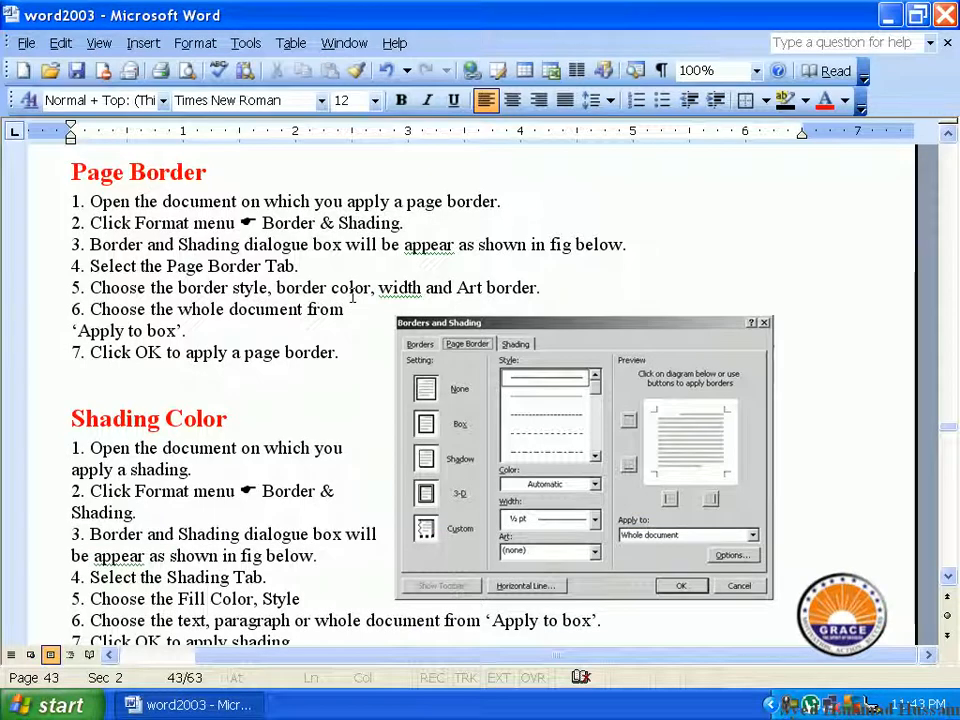
click(203, 47)
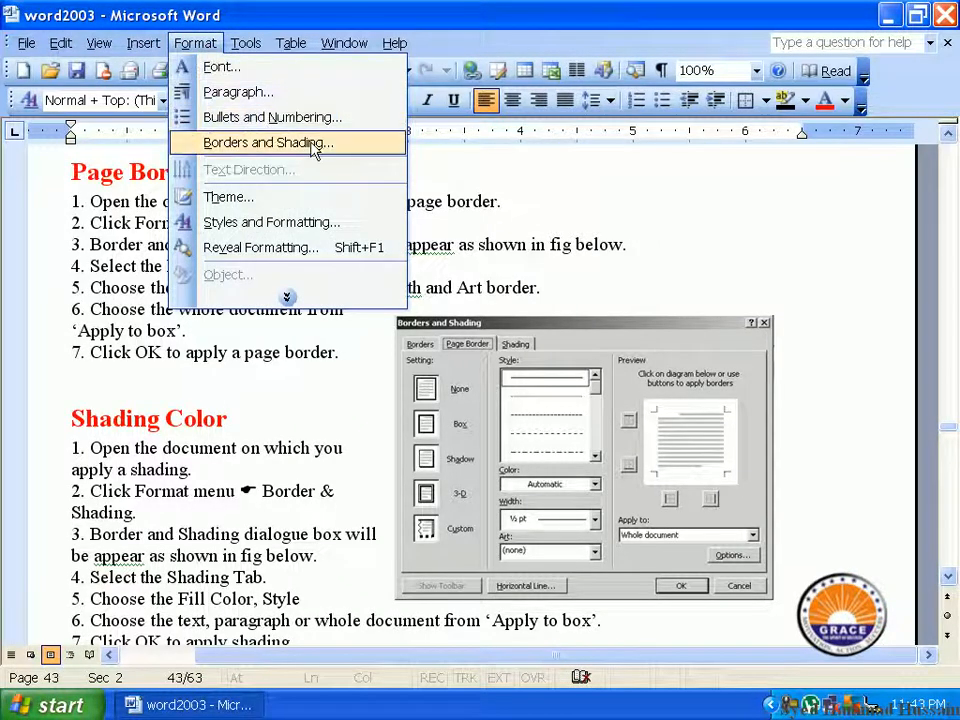
click(315, 147)
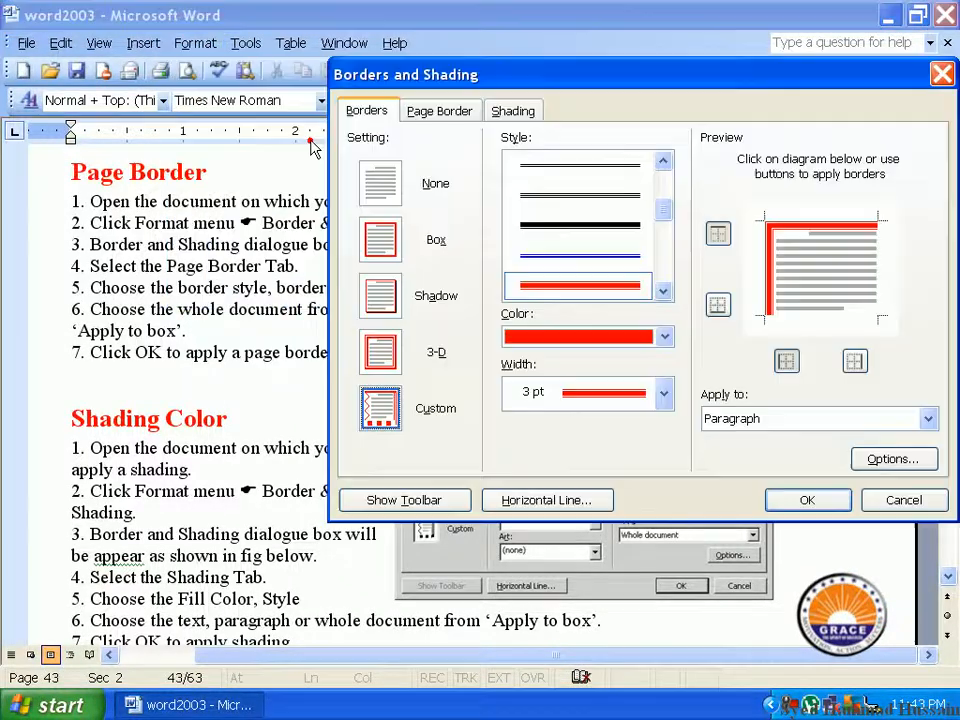
click(442, 117)
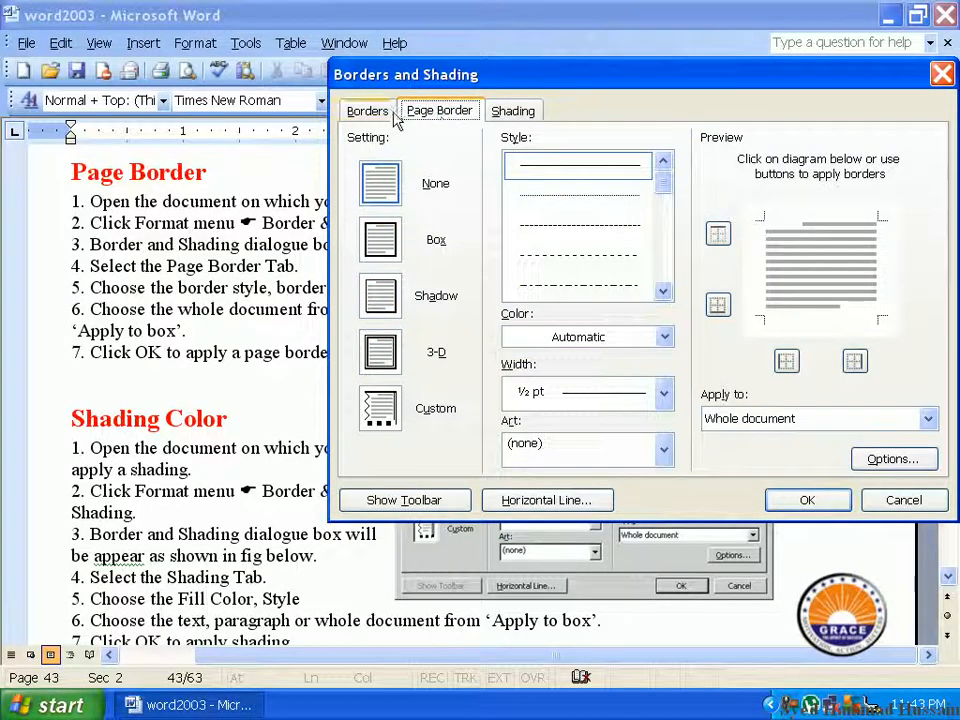
click(380, 115)
click(420, 118)
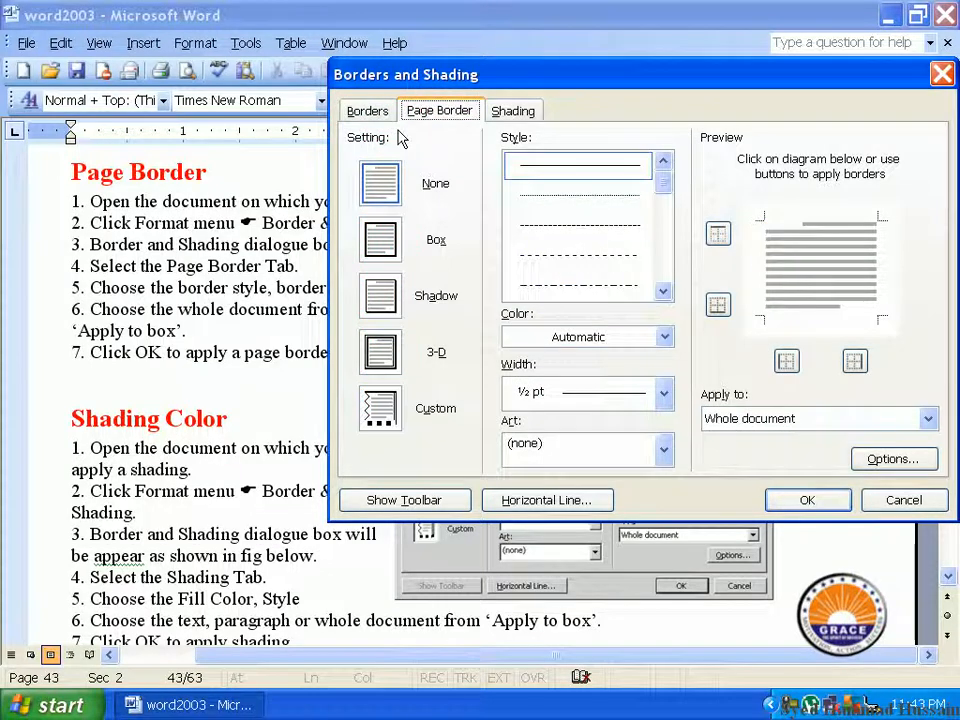
Step: Give the whole-document page border a 3 pt two-tone 3-D line style in a box setting
click(579, 344)
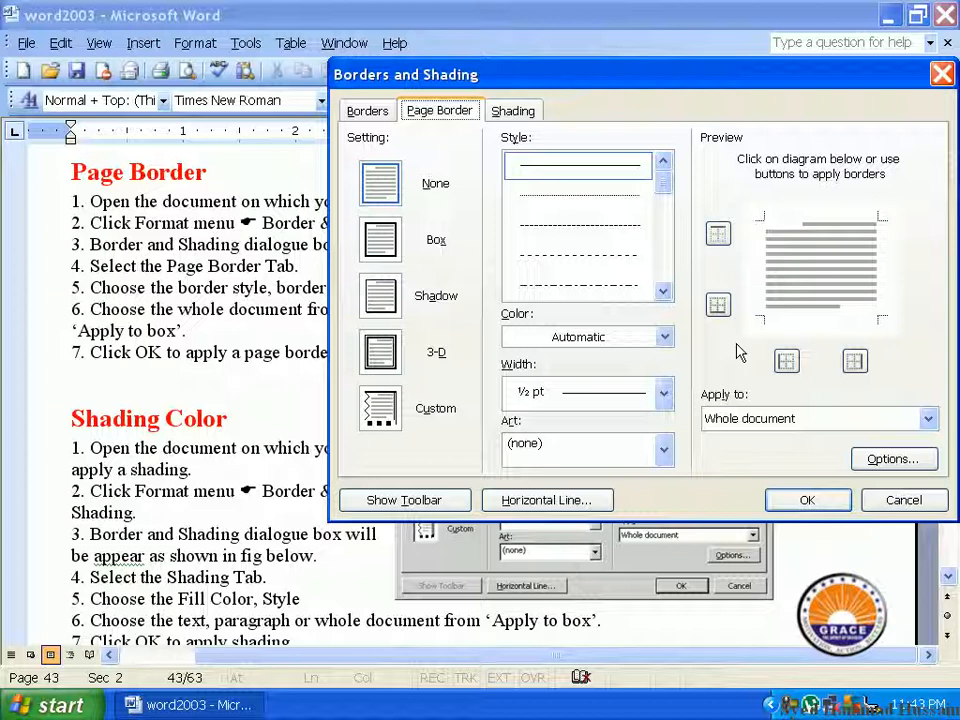
click(632, 257)
drag(663, 182, 664, 262)
click(633, 285)
click(634, 287)
click(634, 285)
Step: Set the page border's width to 1½ pt and its color to blue, and apply it to the whole document
click(628, 390)
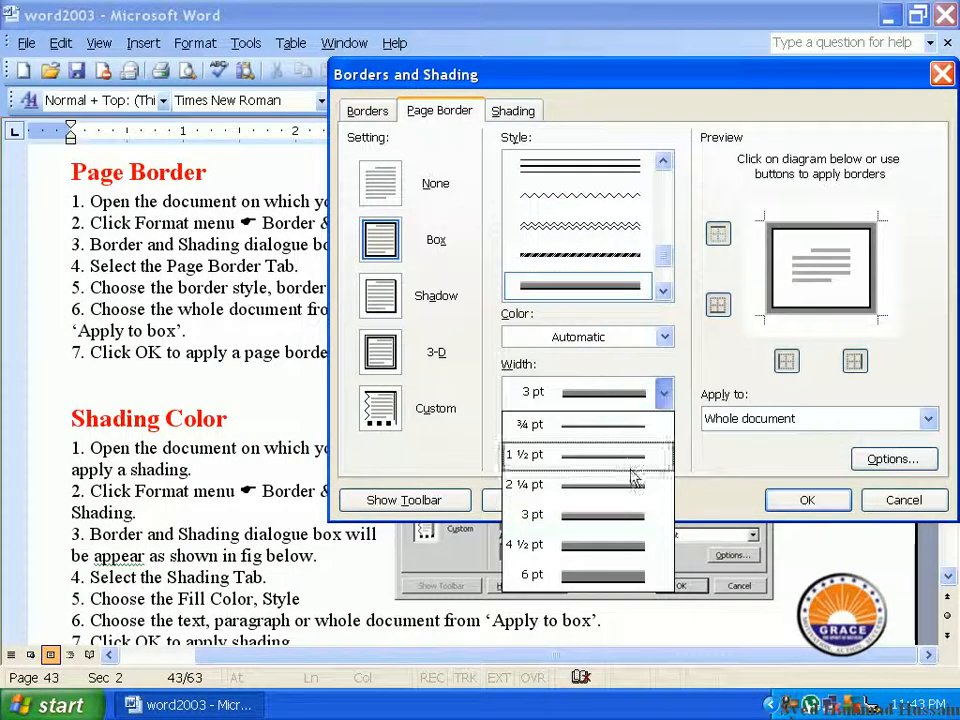
click(630, 456)
click(662, 337)
click(617, 392)
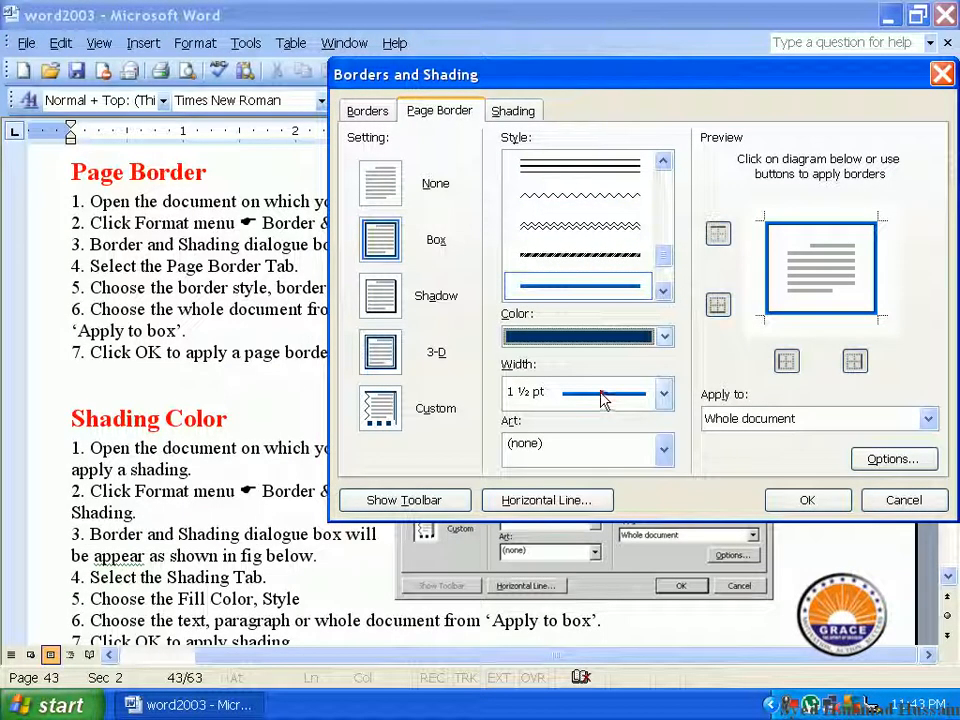
click(822, 502)
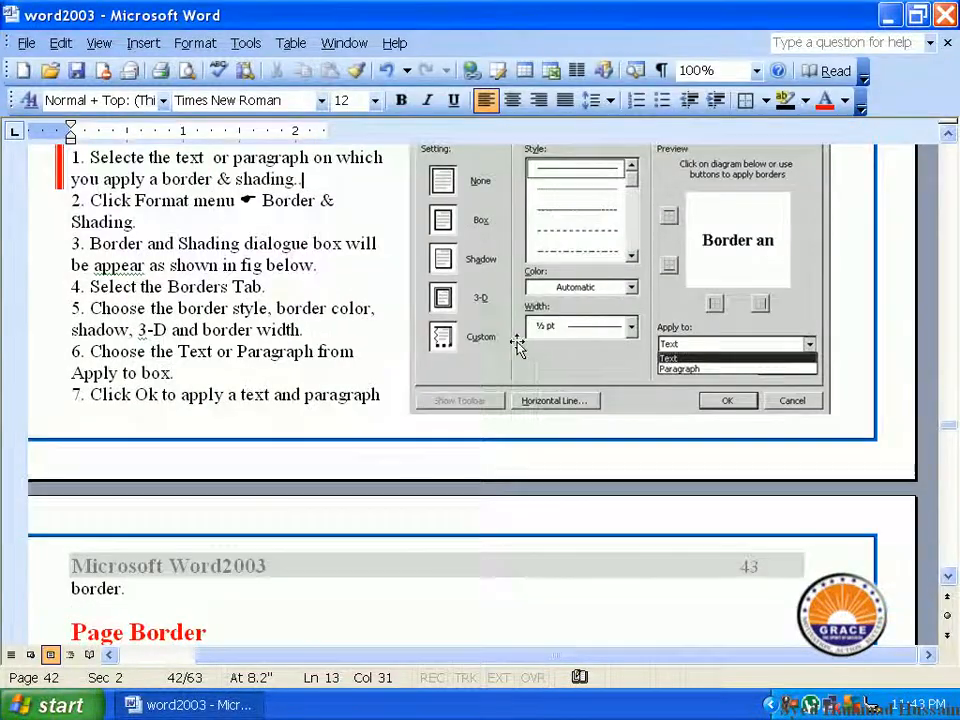
scroll(525, 345, up, 15)
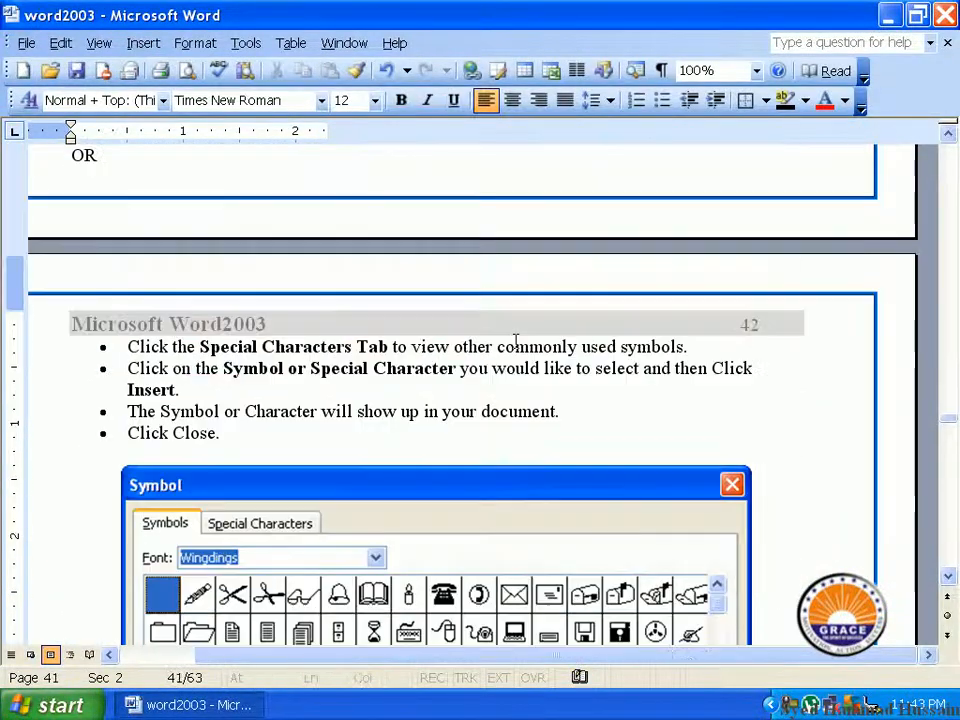
scroll(516, 345, up, 4)
scroll(516, 360, down, 12)
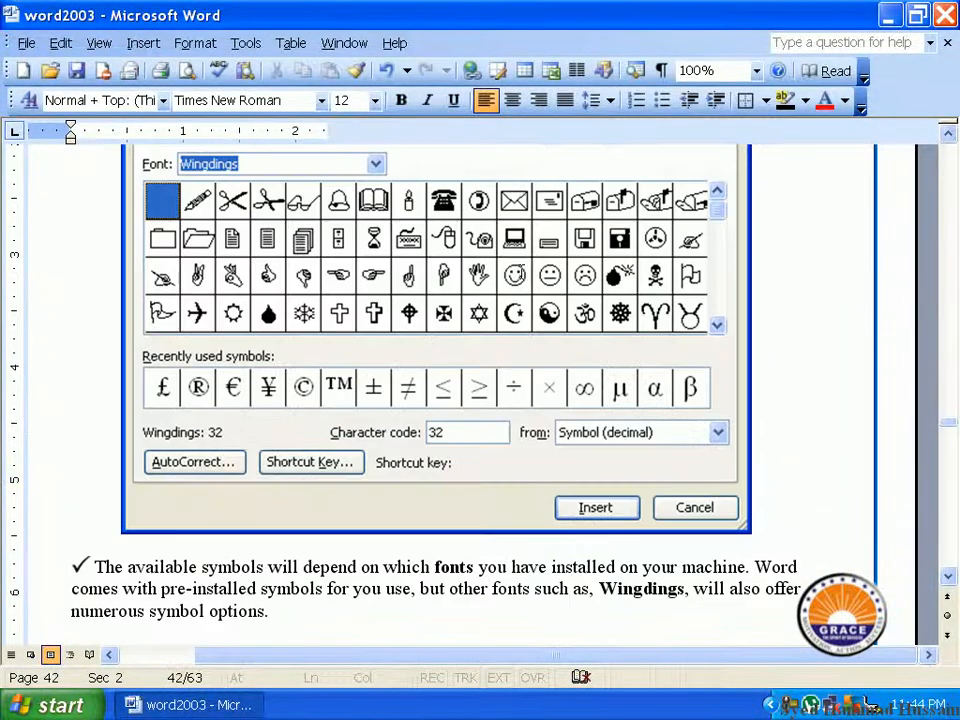
Step: Apply the yellow paragraph shading to instruction 7 under "Shading Color"
scroll(514, 294, down, 20)
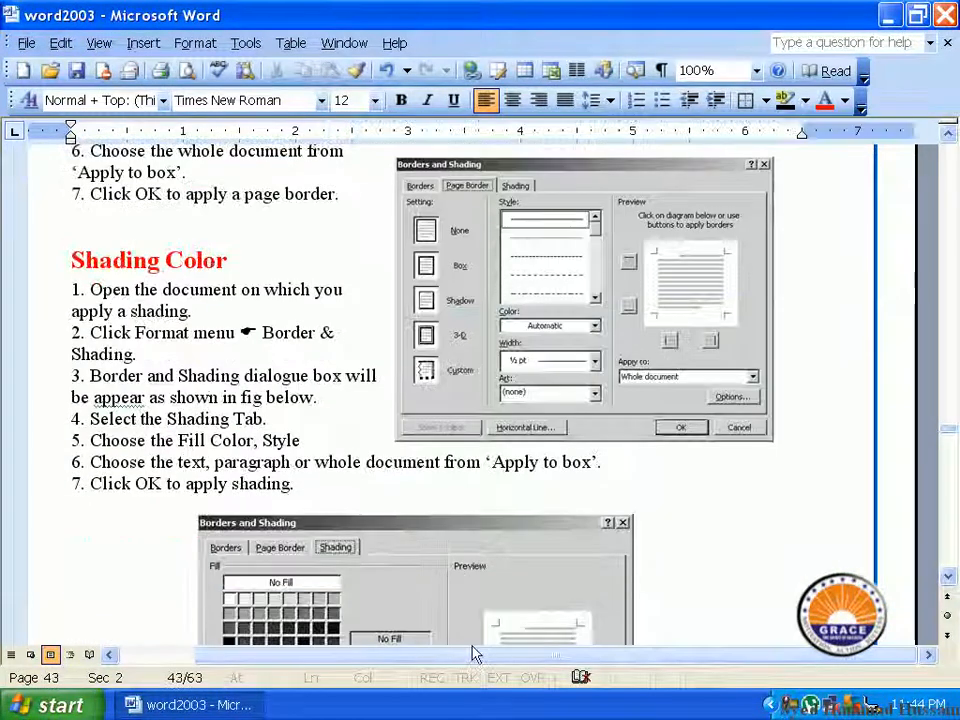
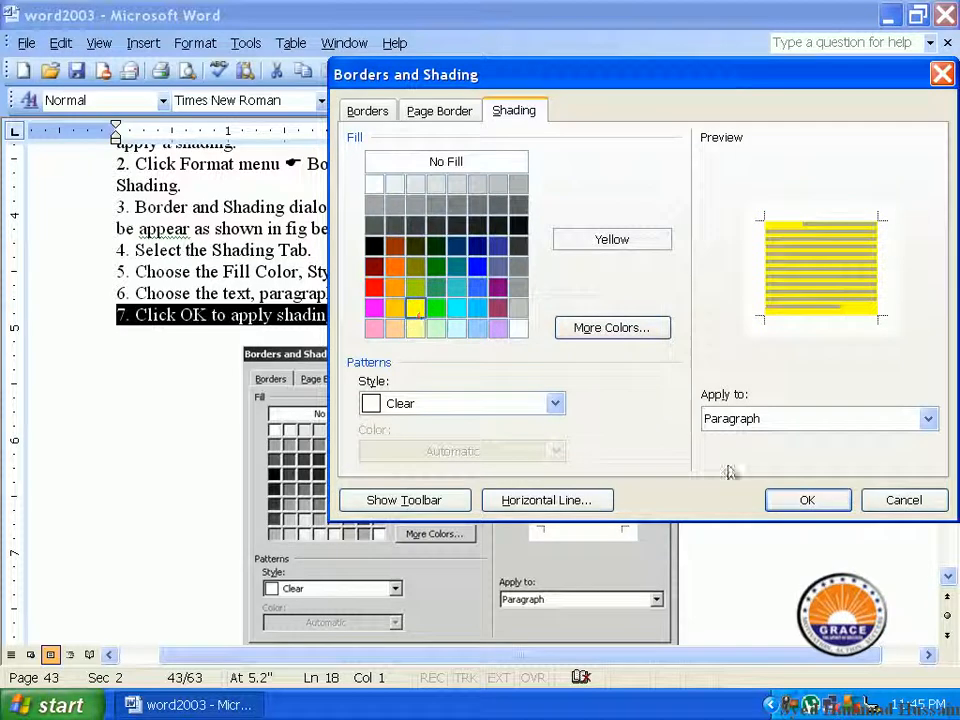
click(772, 497)
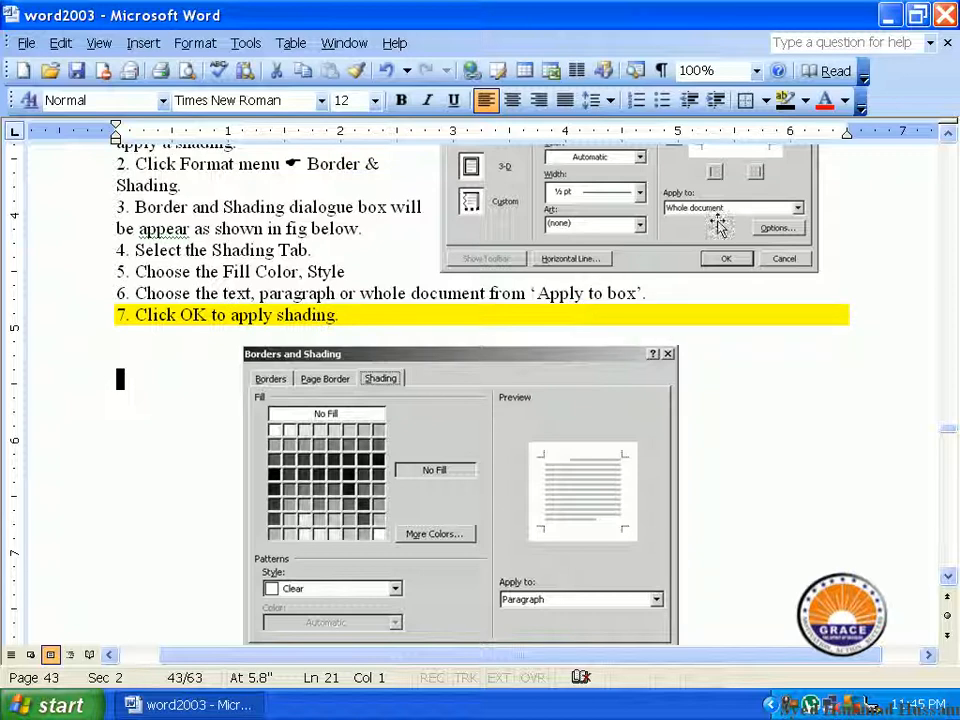
Step: Highlight the text of instruction 6 under "Shading Color" in bright green
click(618, 293)
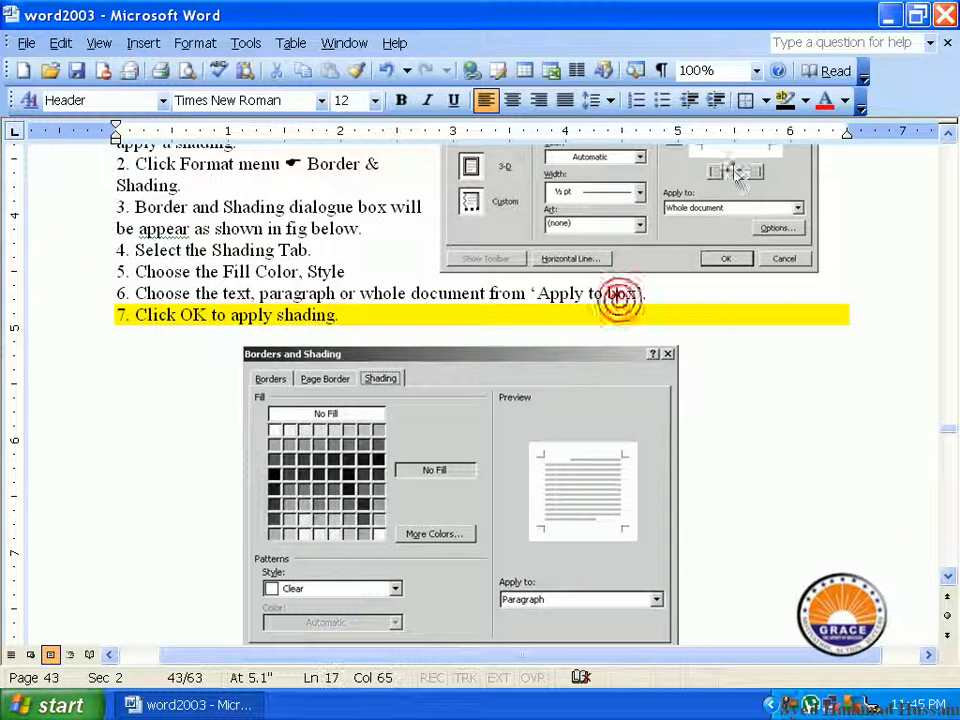
click(805, 100)
click(799, 152)
mouse_move(651, 294)
mouse_down()
mouse_move(257, 295)
mouse_move(141, 315)
mouse_move(137, 295)
mouse_up()
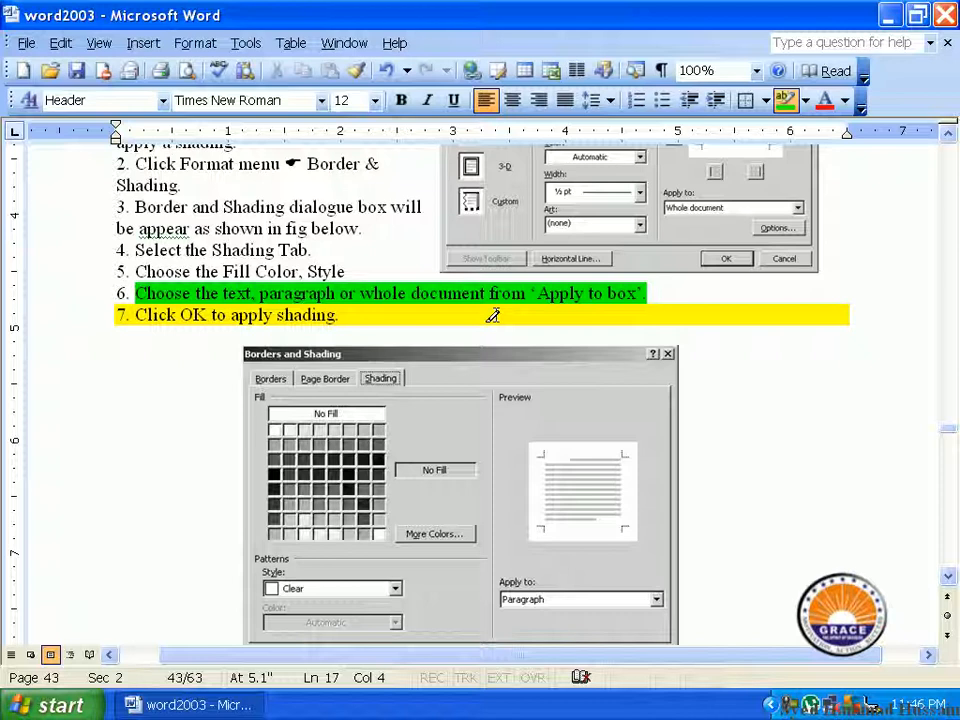
Step: Review the borders, shading and highlighting applied on pages 42 and 43
scroll(493, 316, up, 3)
scroll(497, 316, up, 9)
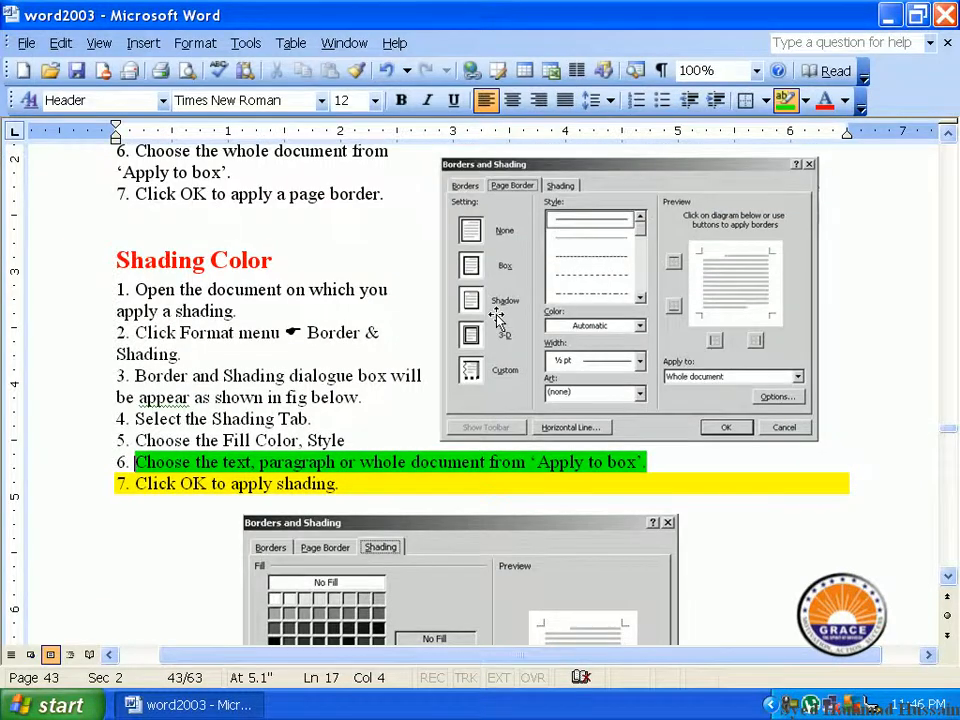
scroll(493, 316, up, 12)
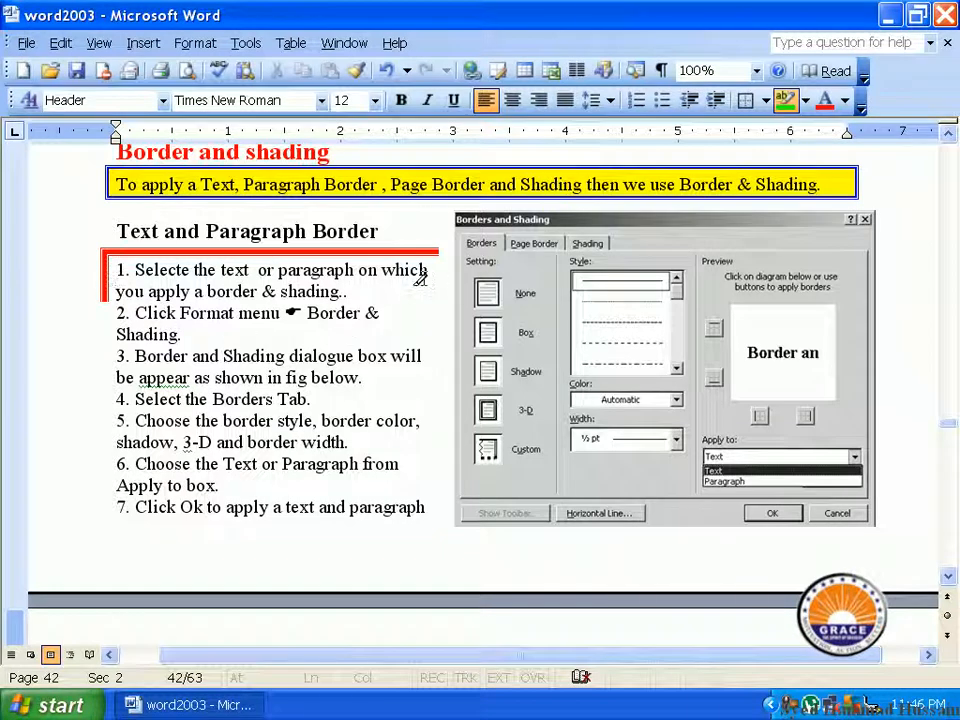
scroll(395, 288, down, 18)
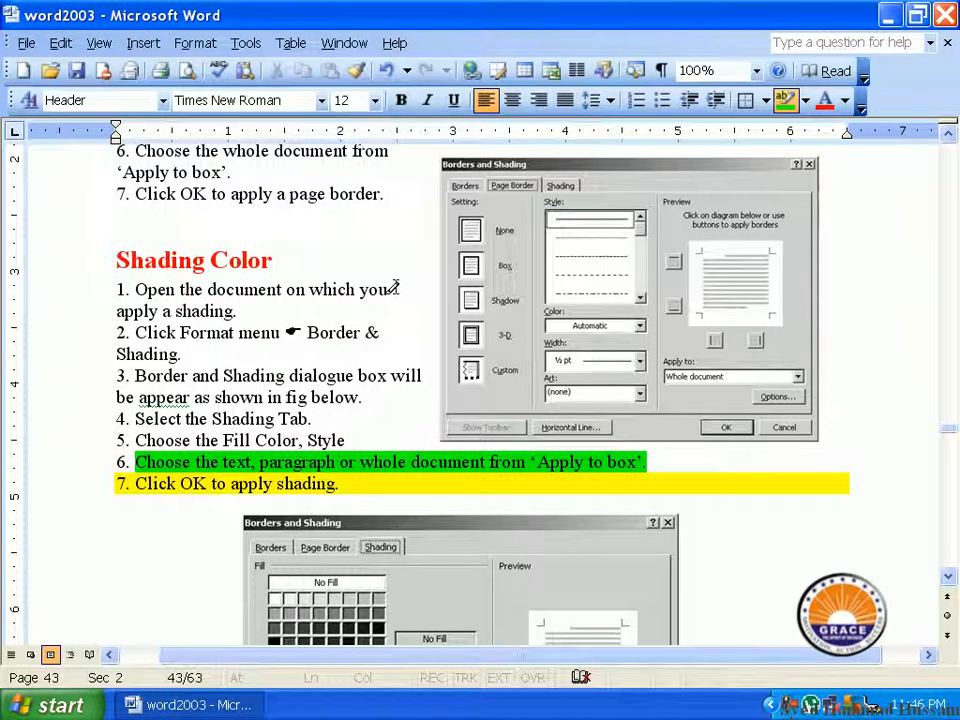
scroll(395, 288, down, 2)
scroll(392, 293, up, 1)
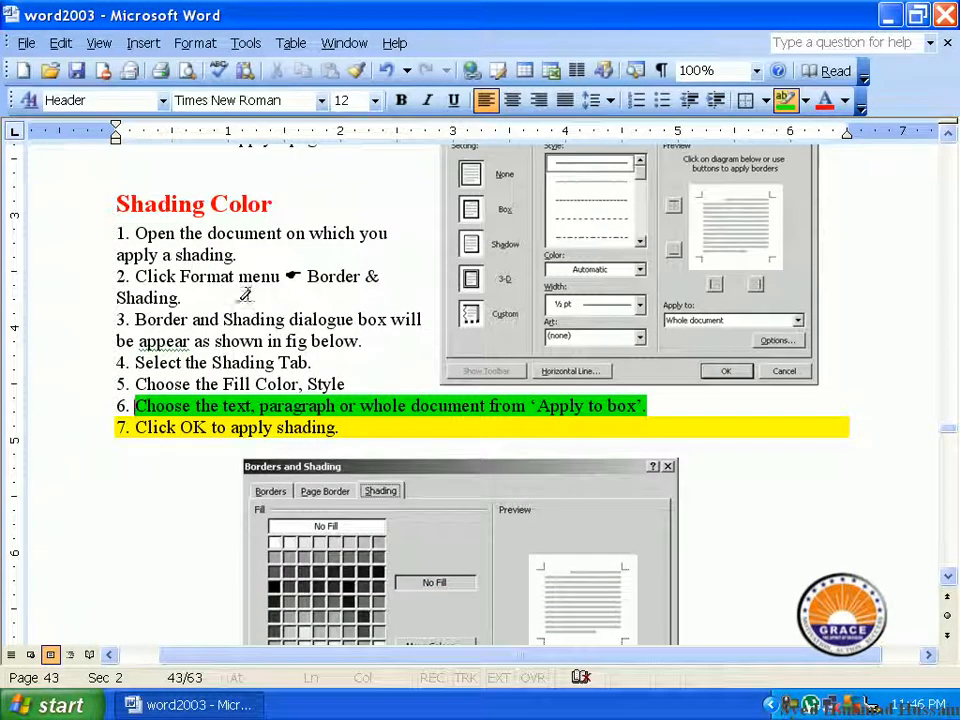
Step: Read through the "Working with Columns" section down to the "Creating Columns" instructions
scroll(266, 289, down, 7)
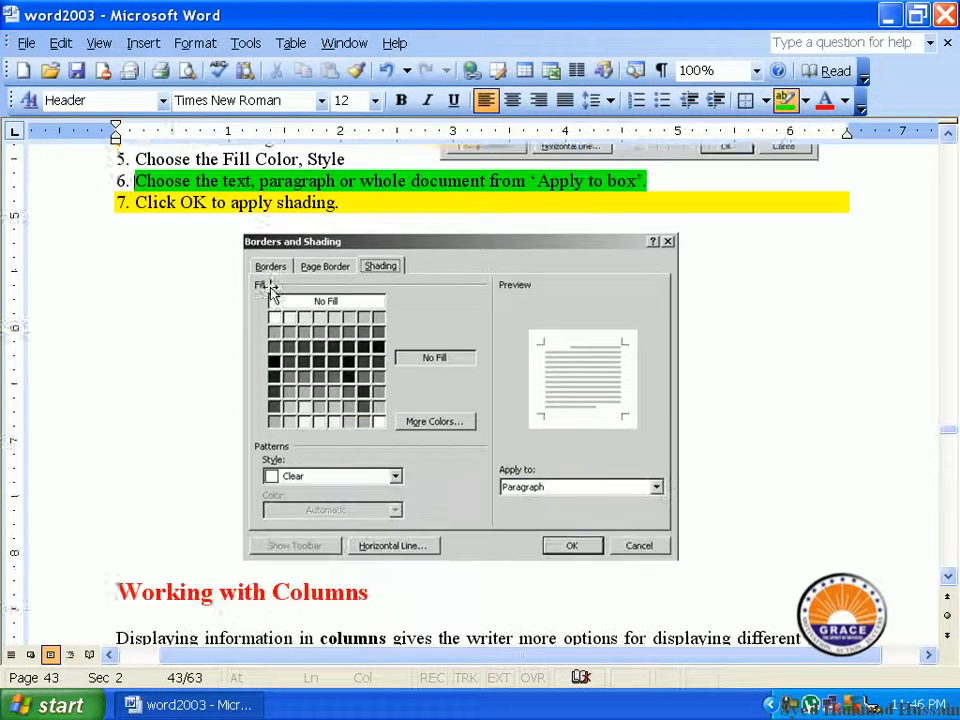
scroll(270, 289, down, 3)
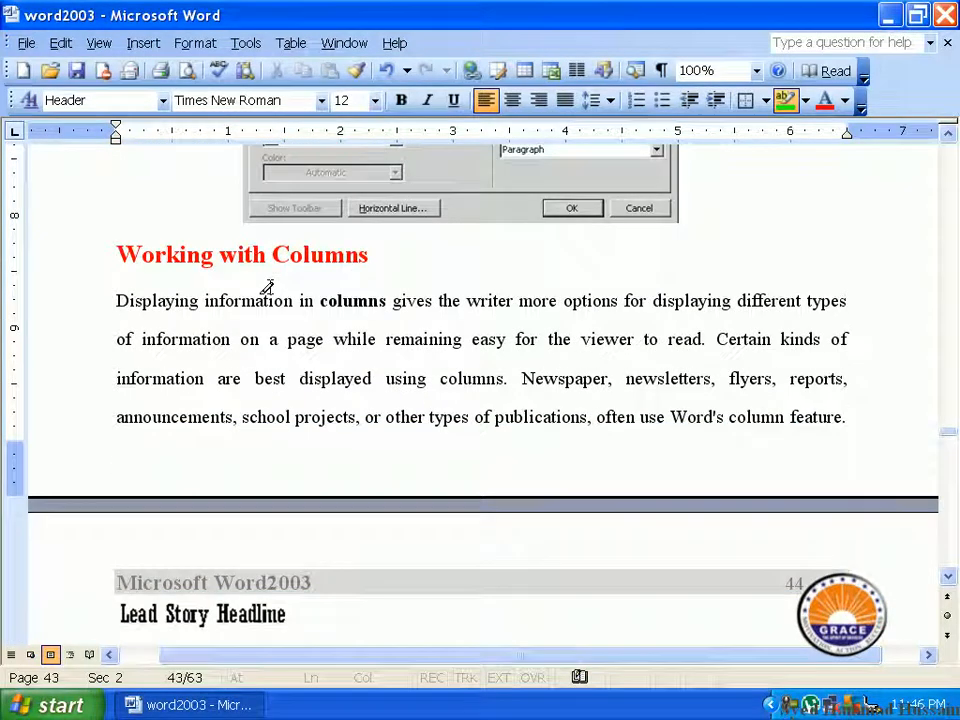
scroll(268, 287, down, 1)
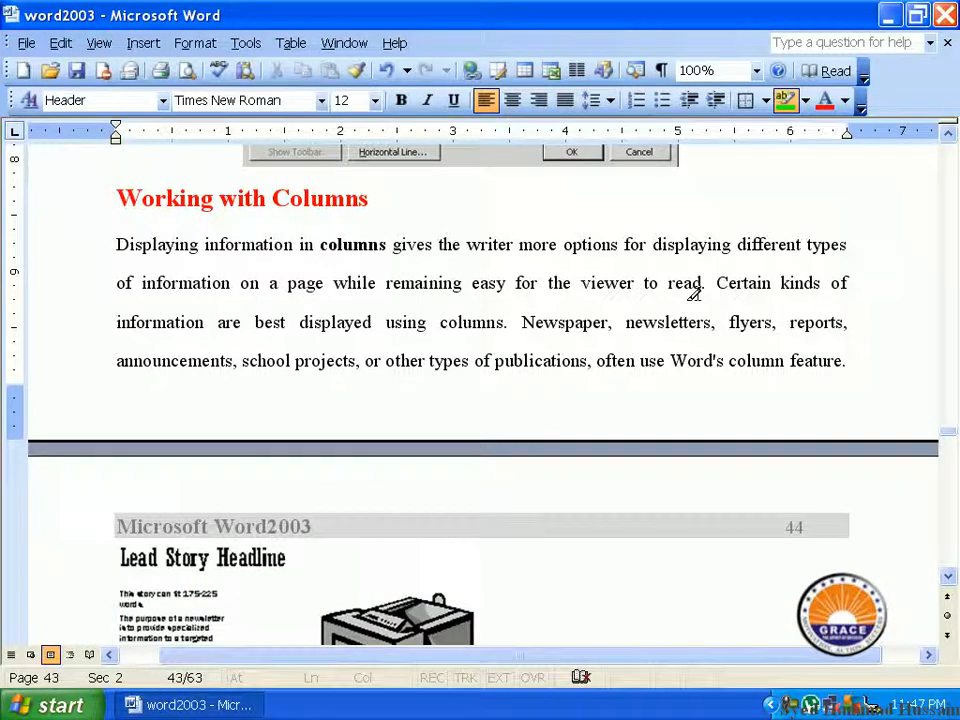
scroll(343, 311, down, 3)
scroll(270, 397, down, 3)
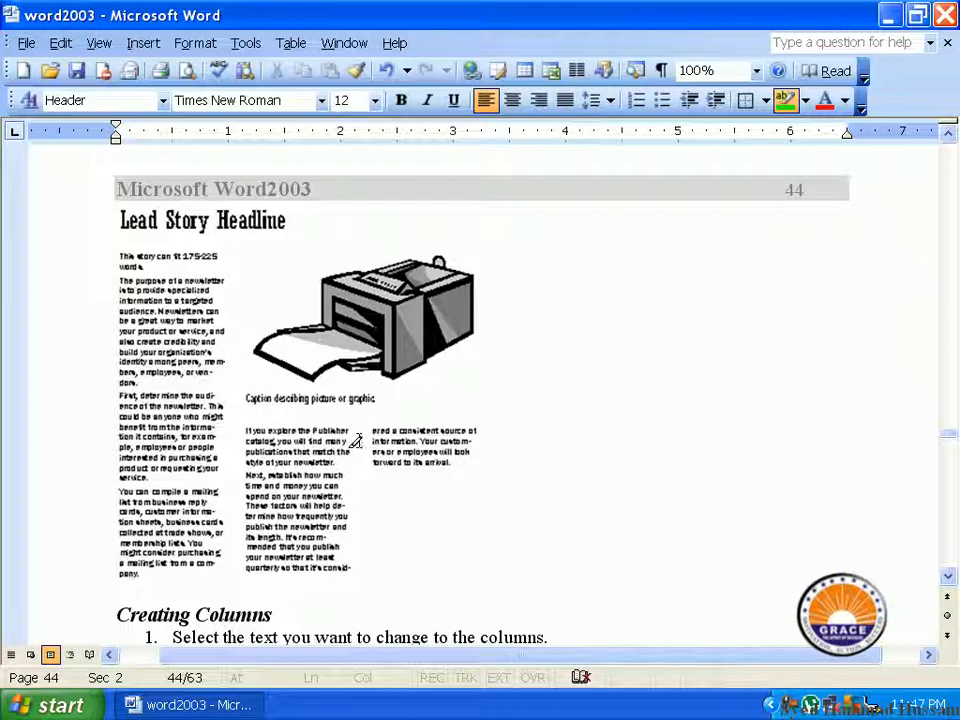
scroll(354, 325, down, 5)
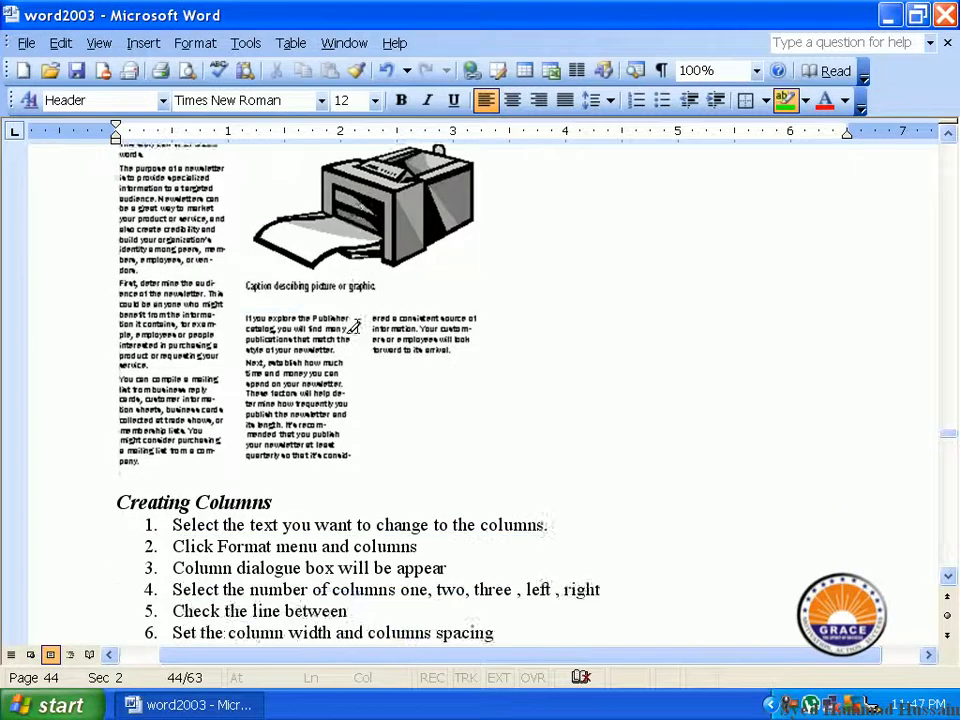
scroll(354, 325, down, 3)
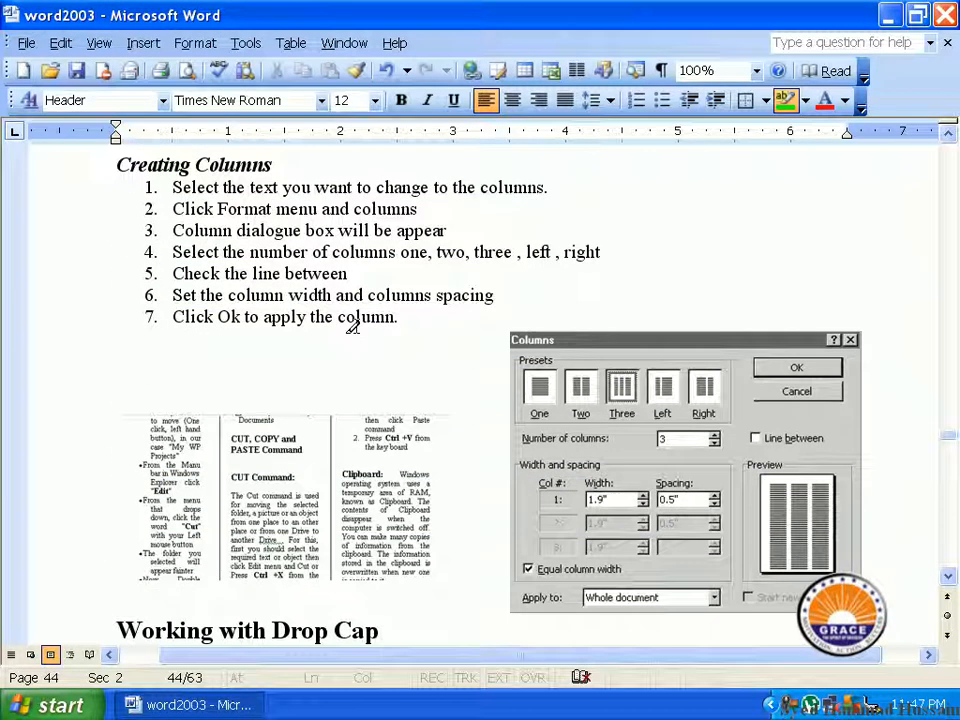
Step: Highlight the "Creating Columns" heading in bright green
drag(274, 167, 158, 168)
click(118, 168)
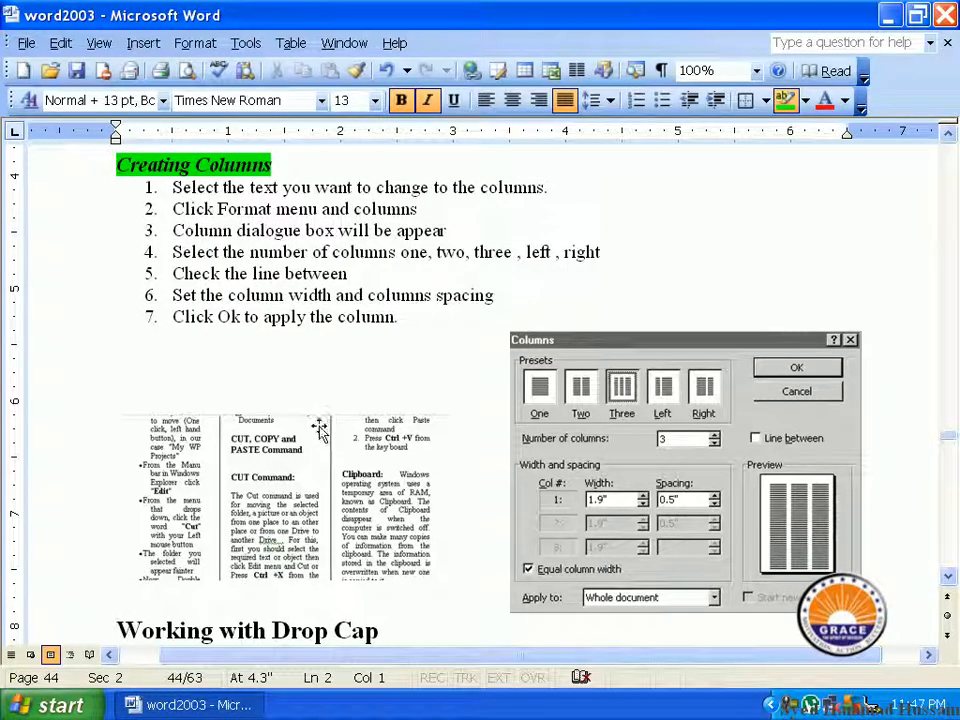
Step: Open the Columns settings for this section, try the Two, Three and Left presets, and choose the Right preset
click(199, 50)
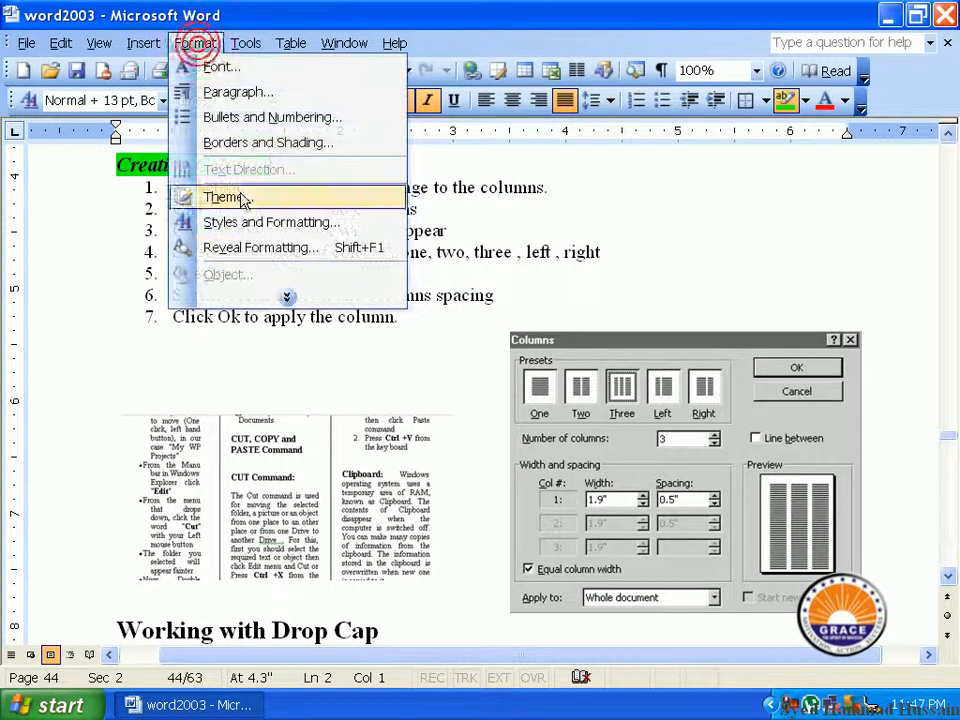
click(274, 294)
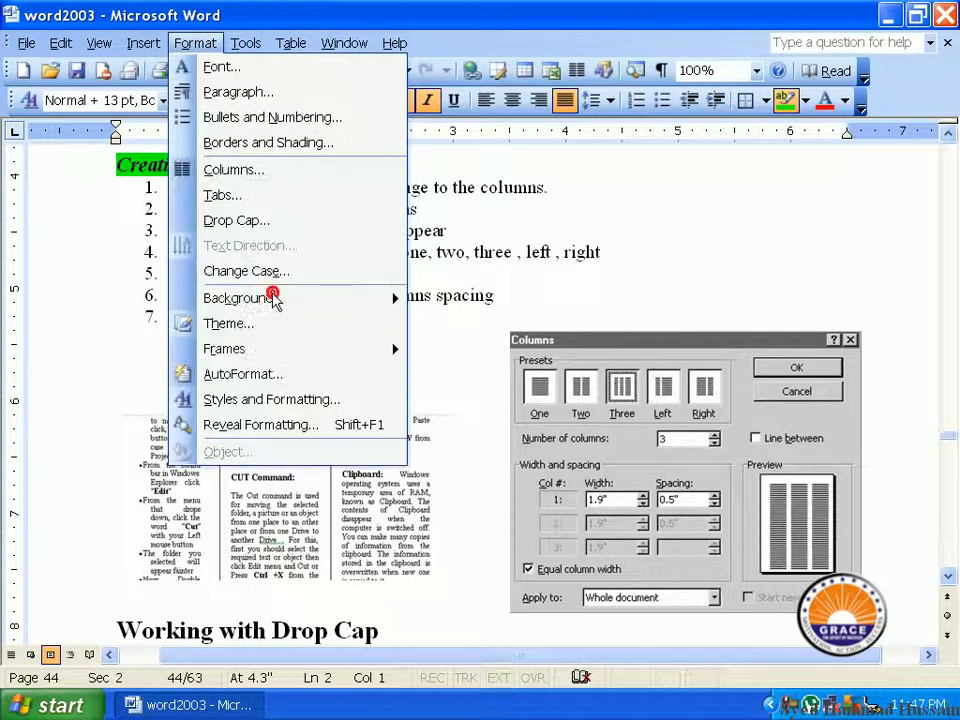
click(293, 175)
drag(347, 167, 370, 186)
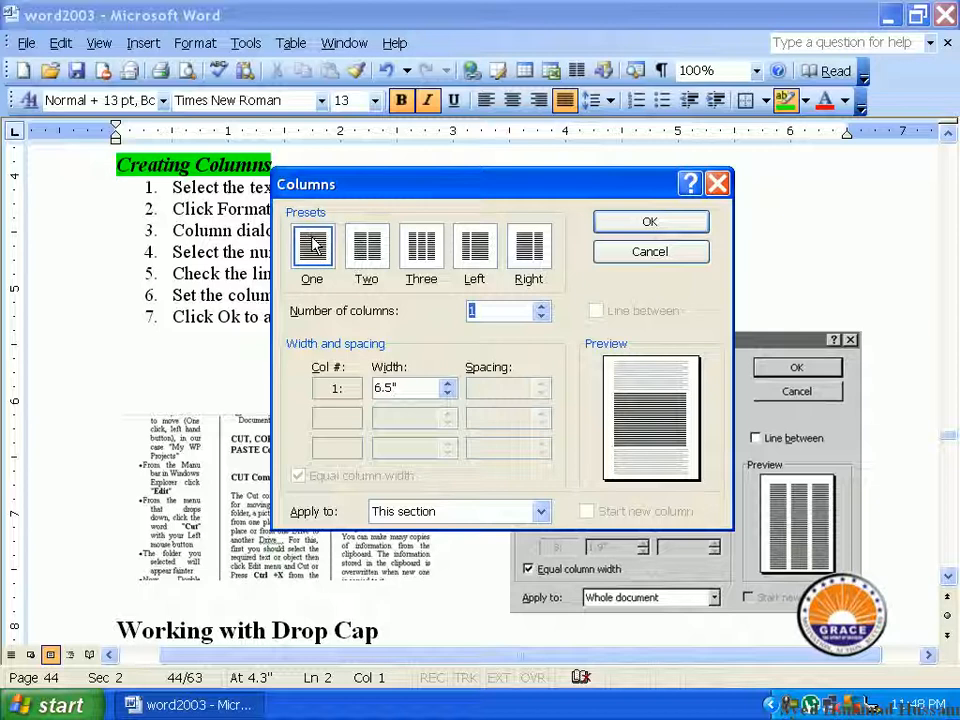
click(369, 258)
click(421, 247)
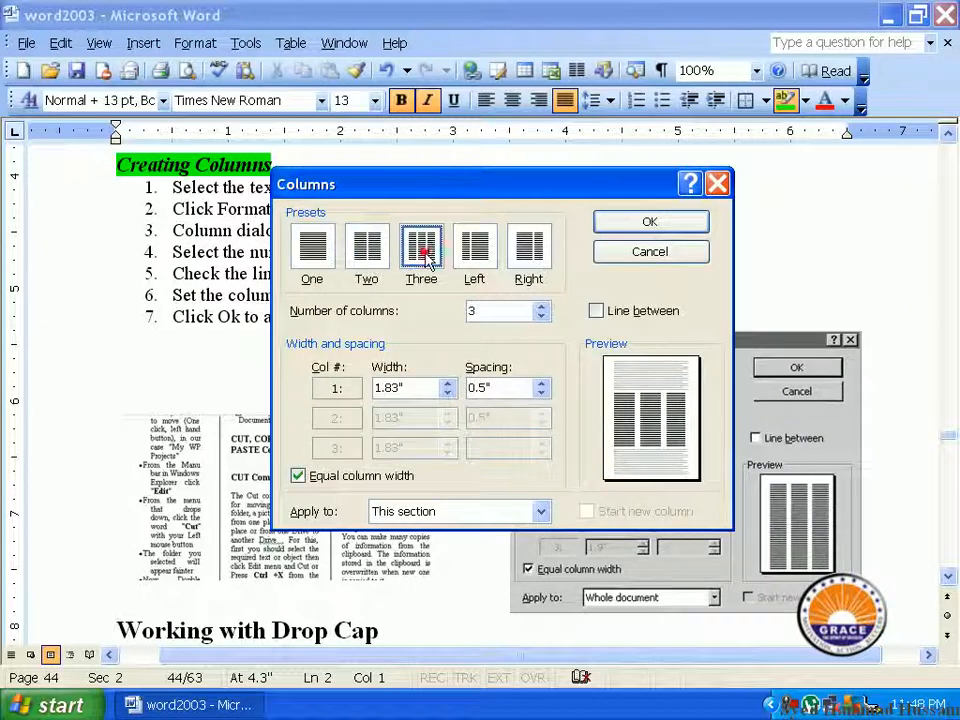
click(479, 249)
click(529, 256)
click(479, 245)
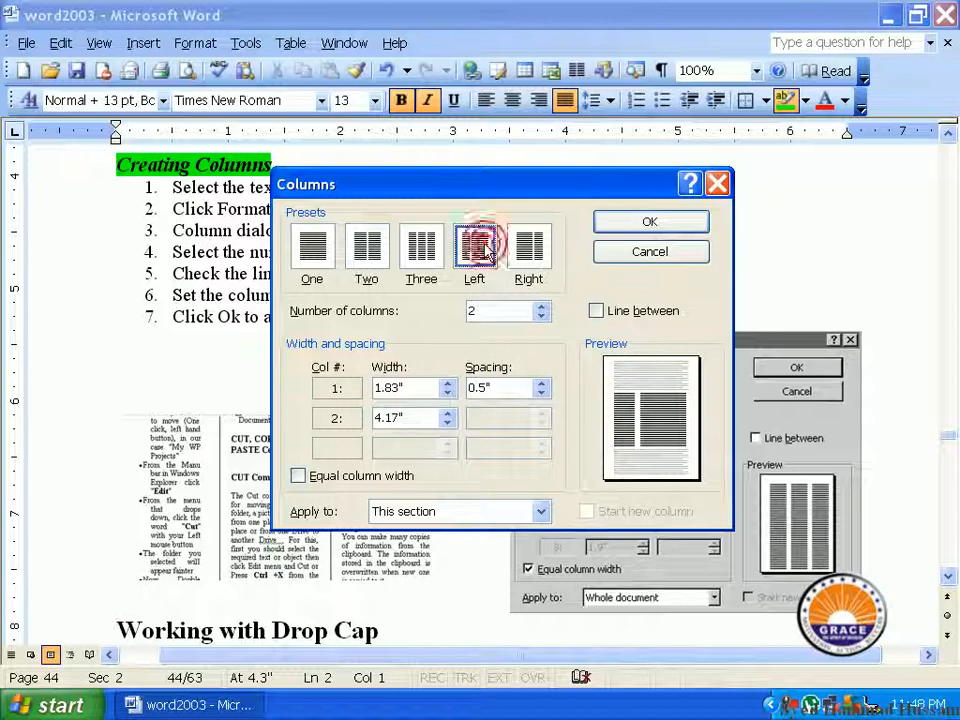
click(528, 252)
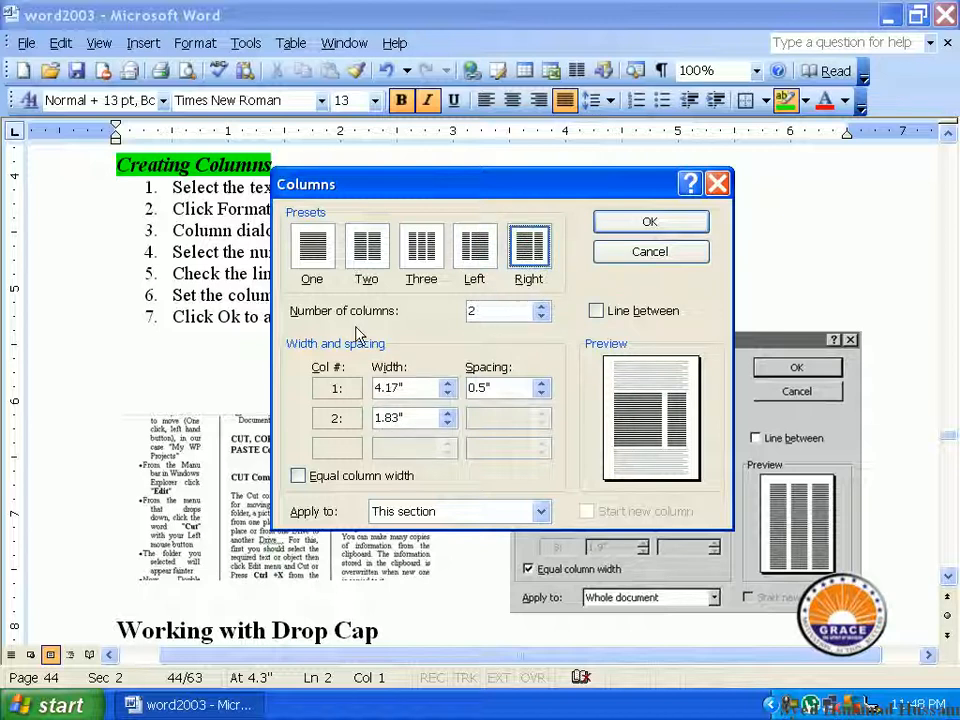
Step: Try raising the number of columns for this section to 9
click(541, 307)
click(541, 307)
click(541, 307)
click(541, 307)
click(541, 307)
click(541, 307)
click(541, 307)
click(541, 306)
click(541, 307)
click(541, 307)
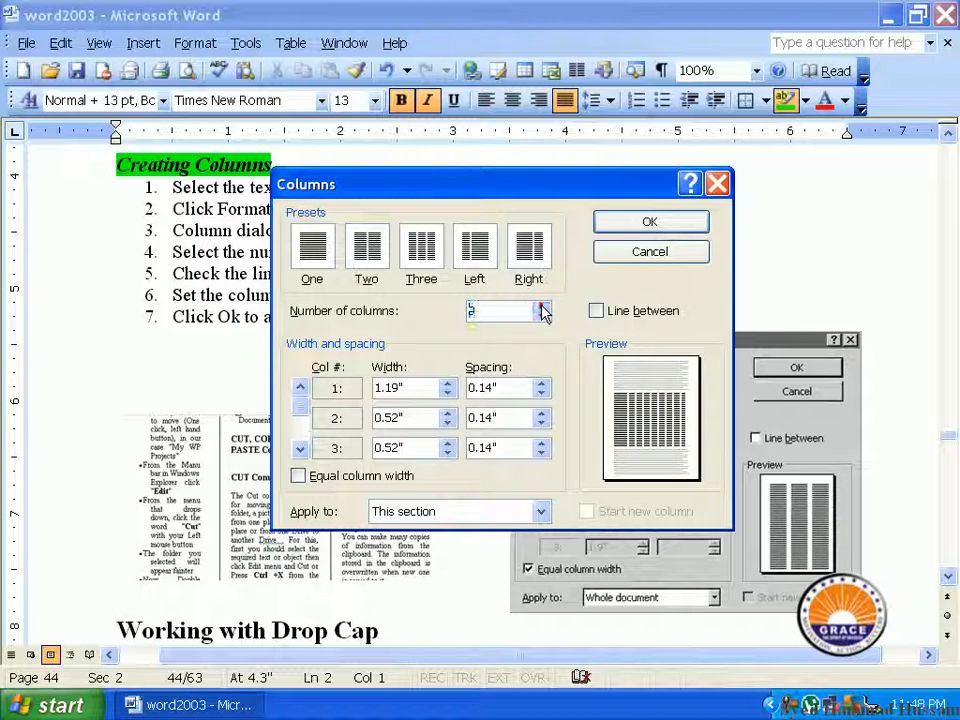
click(506, 311)
click(547, 308)
click(485, 308)
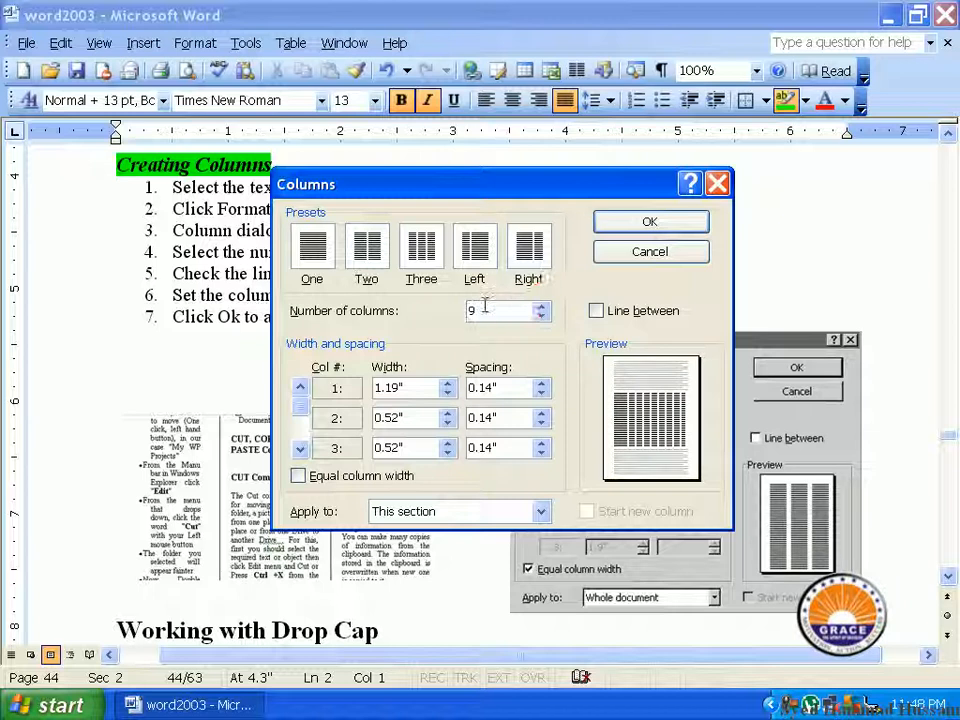
double_click(485, 308)
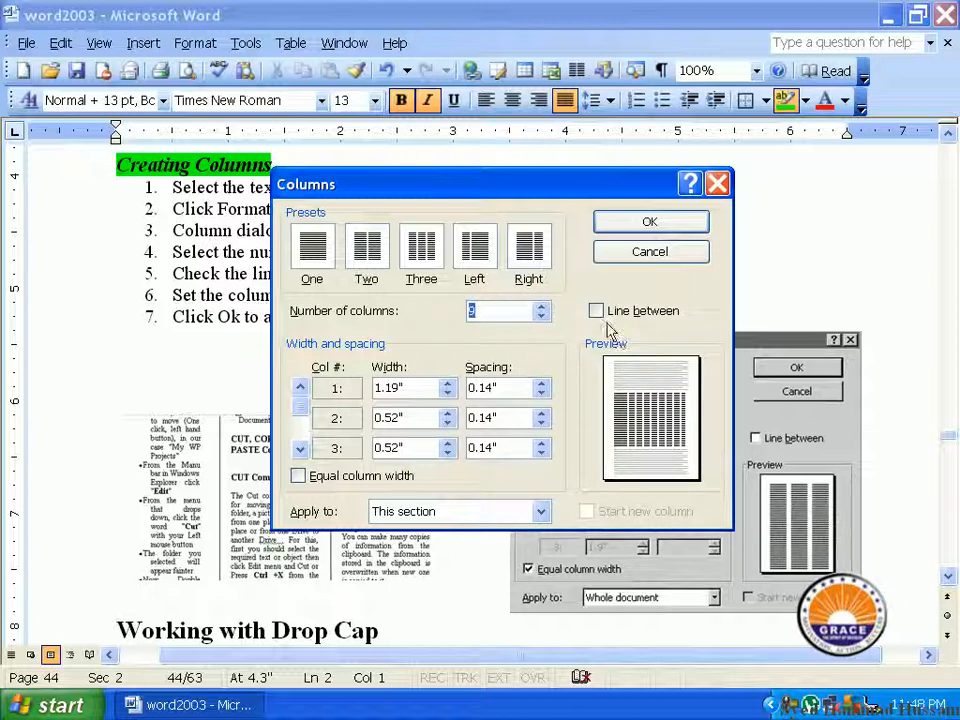
Step: Try 4 columns with a line between them for this section and discard the Columns settings
click(541, 315)
click(541, 308)
click(541, 308)
click(541, 308)
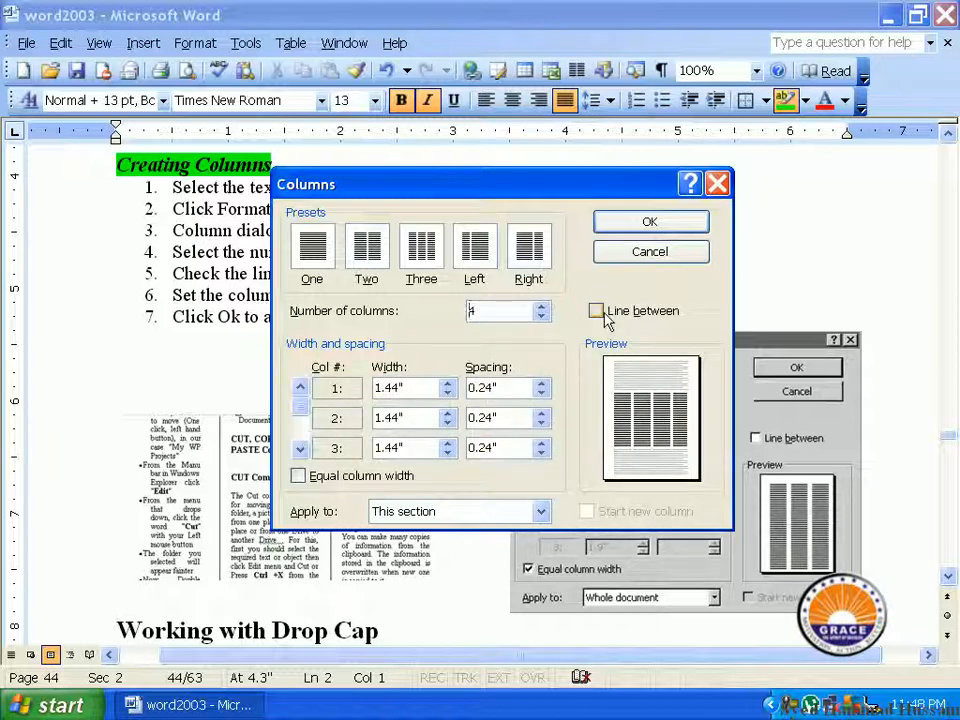
click(597, 312)
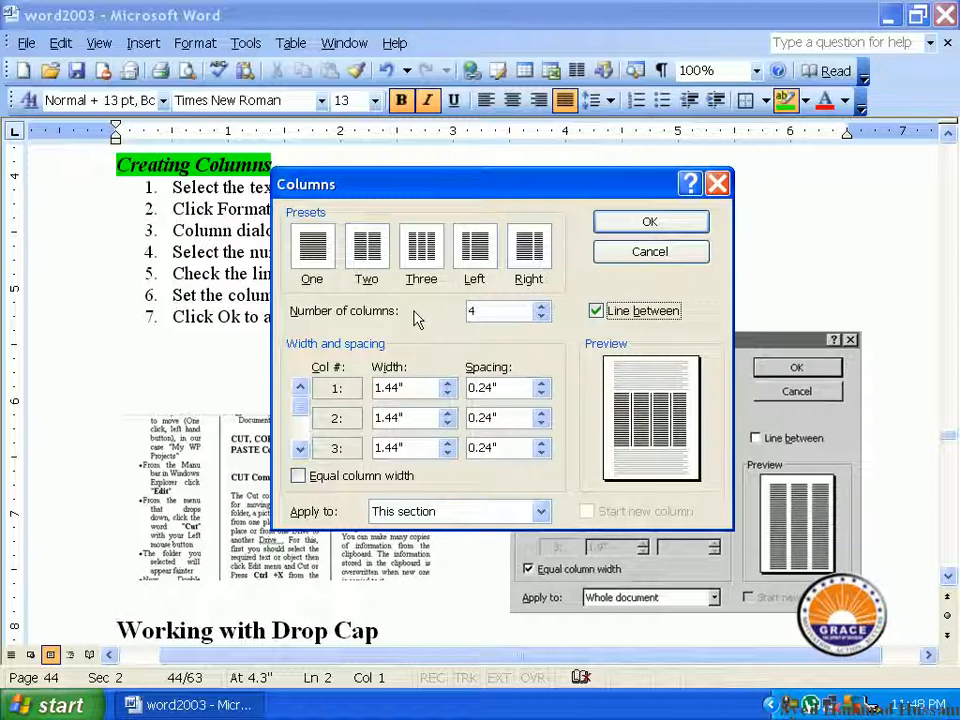
click(640, 256)
Step: Enlarge the picture of the sample three-column text outward from its upper-left corner and deselect it
scroll(421, 350, down, 2)
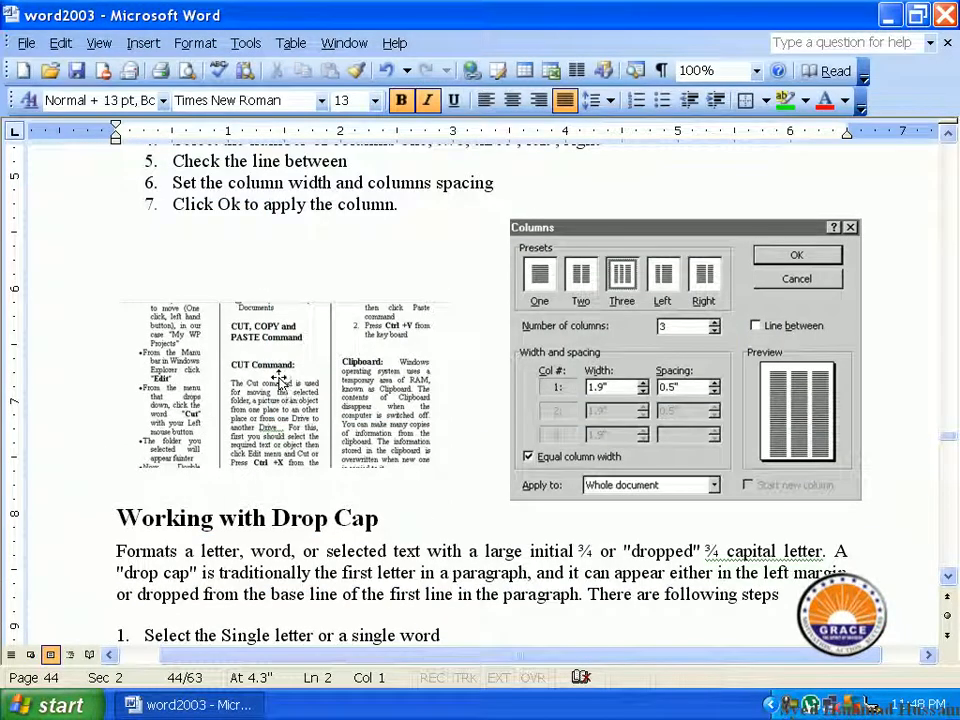
click(308, 378)
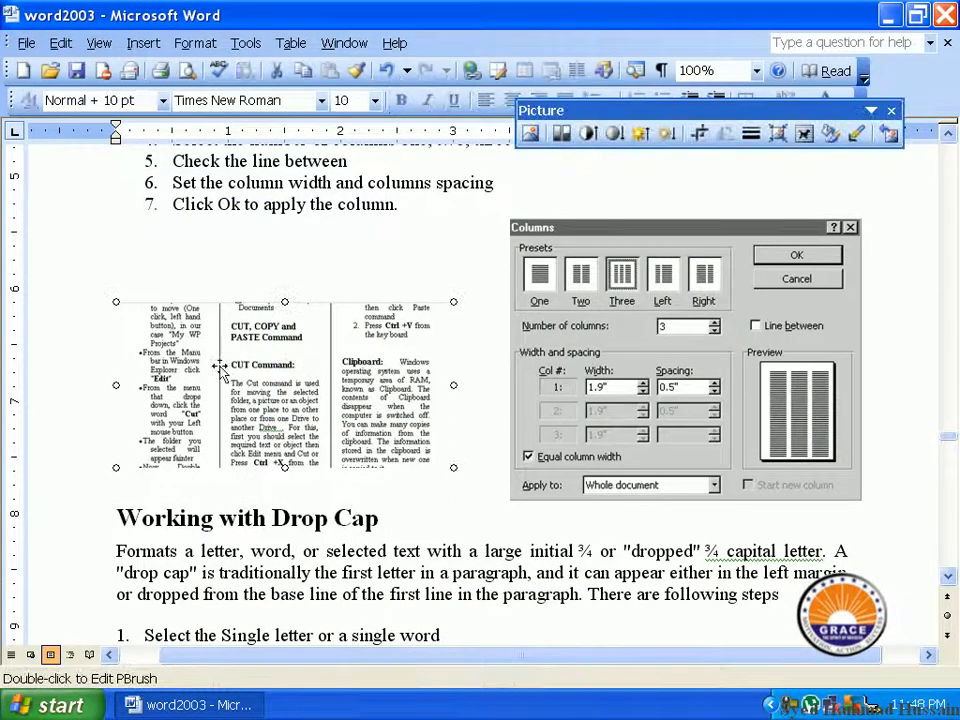
drag(115, 300, 73, 281)
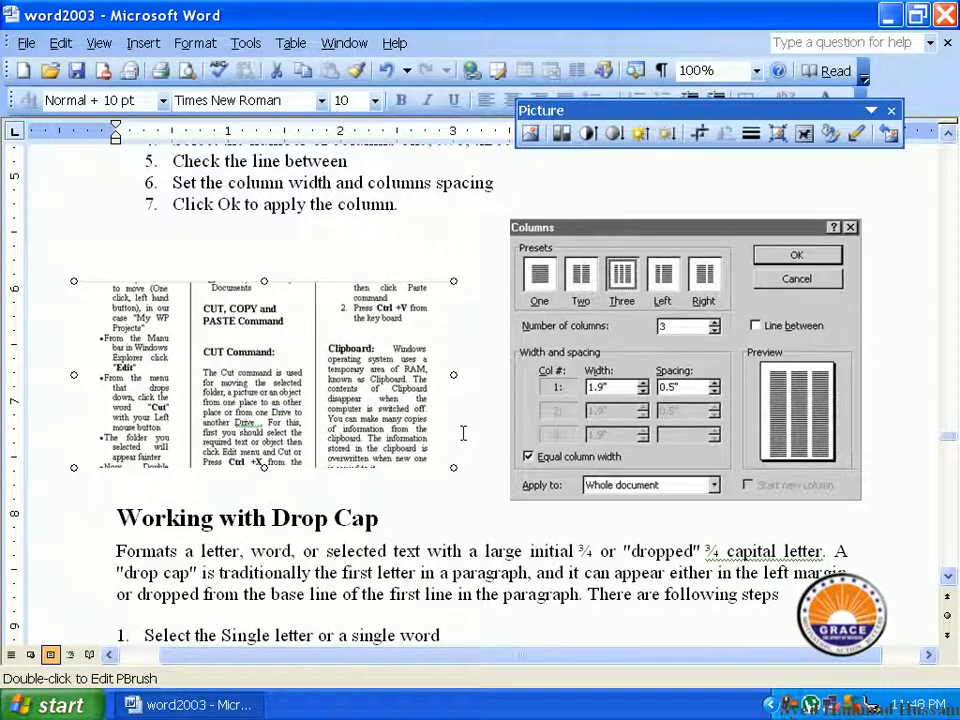
click(463, 432)
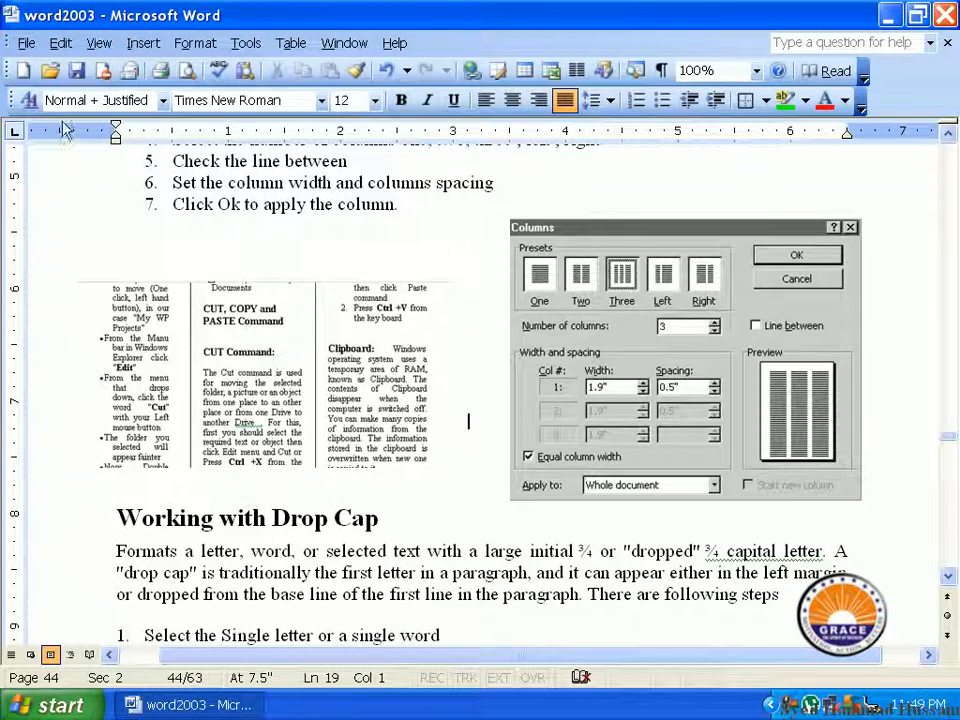
Step: Create a new blank document and format the whole document in 4 equal-width columns with a line between them
click(23, 70)
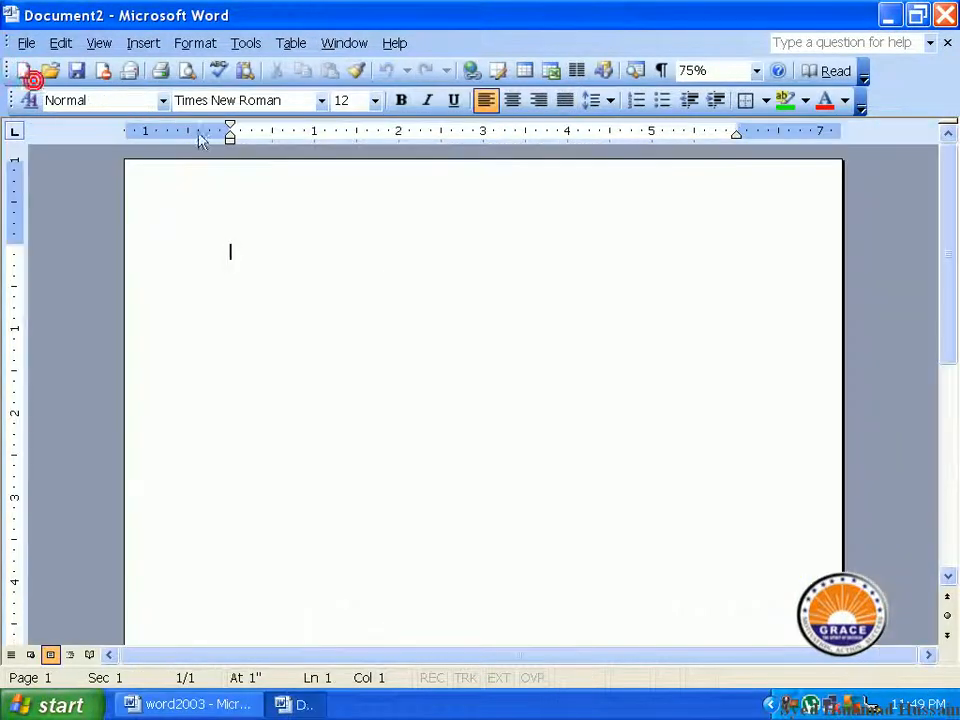
click(195, 43)
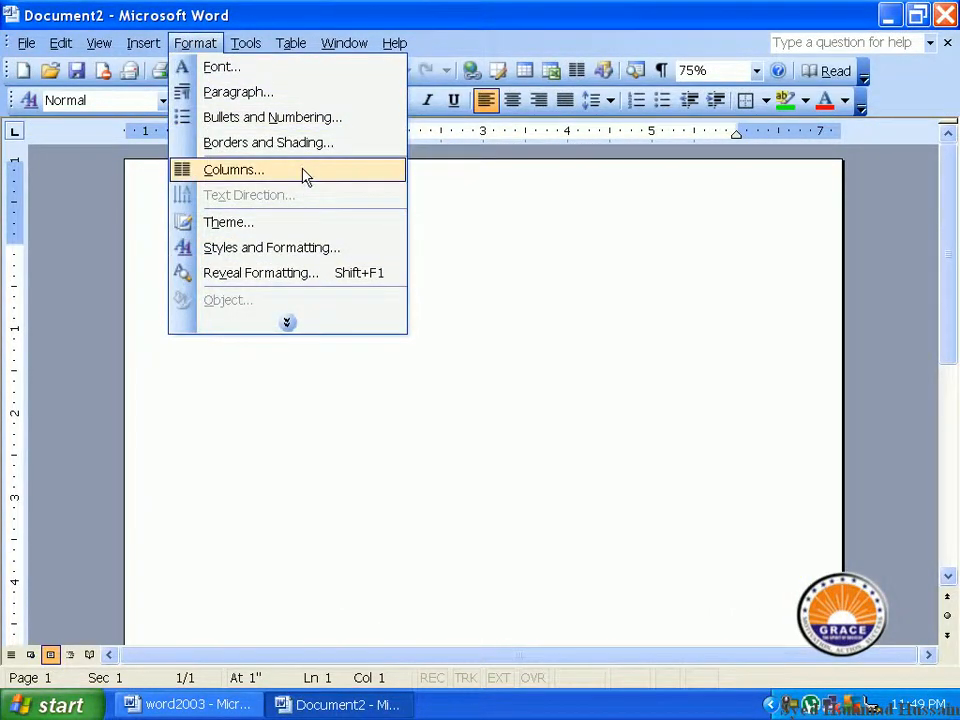
click(306, 172)
click(541, 306)
click(541, 306)
click(541, 306)
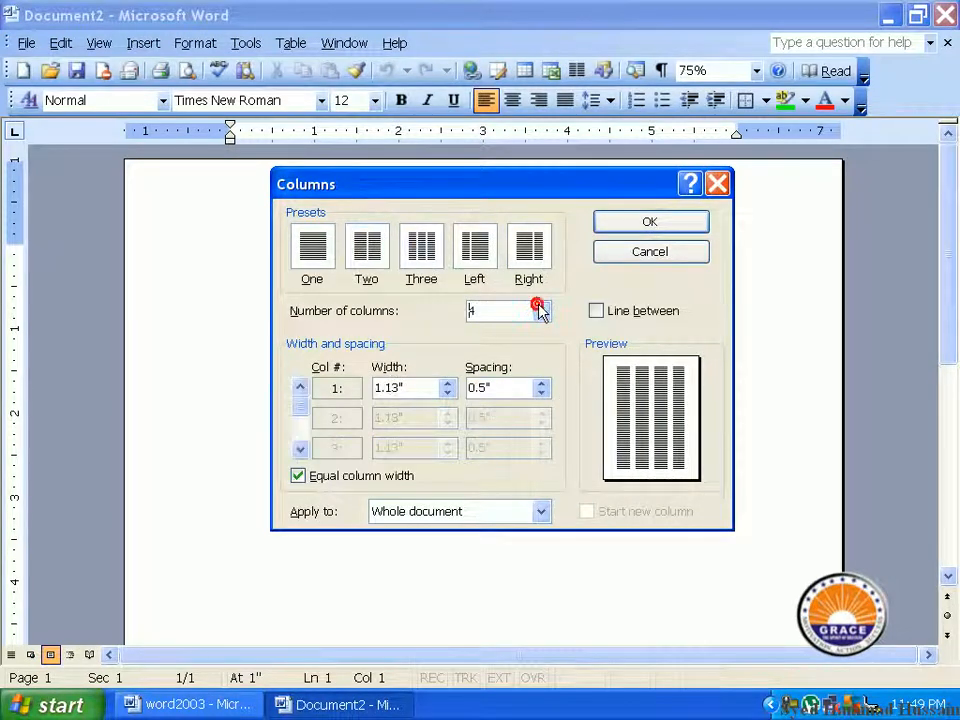
click(607, 314)
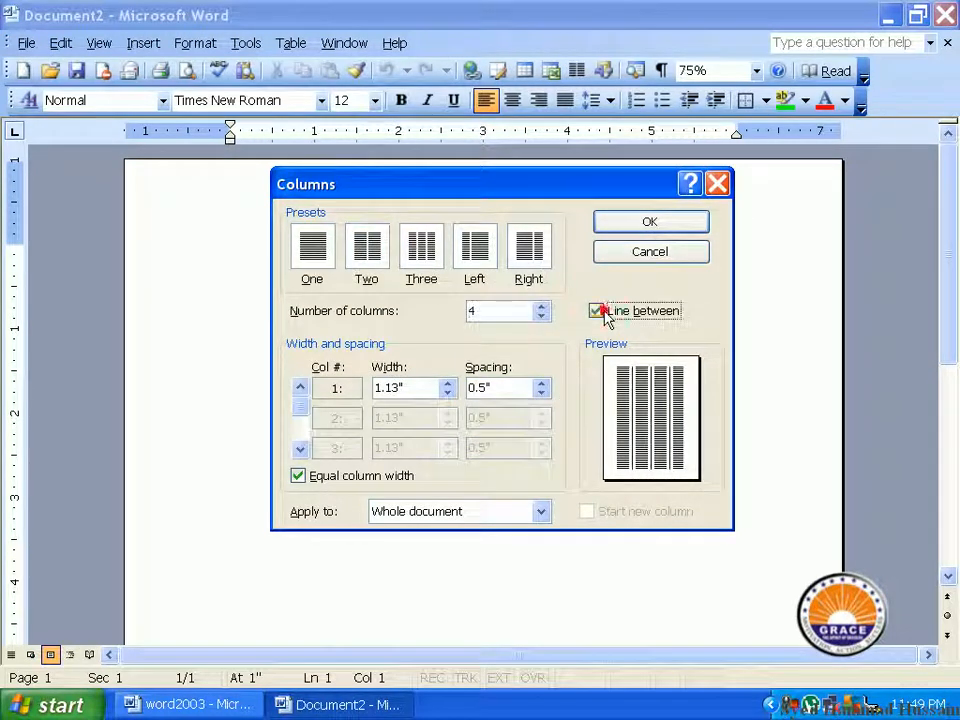
click(645, 224)
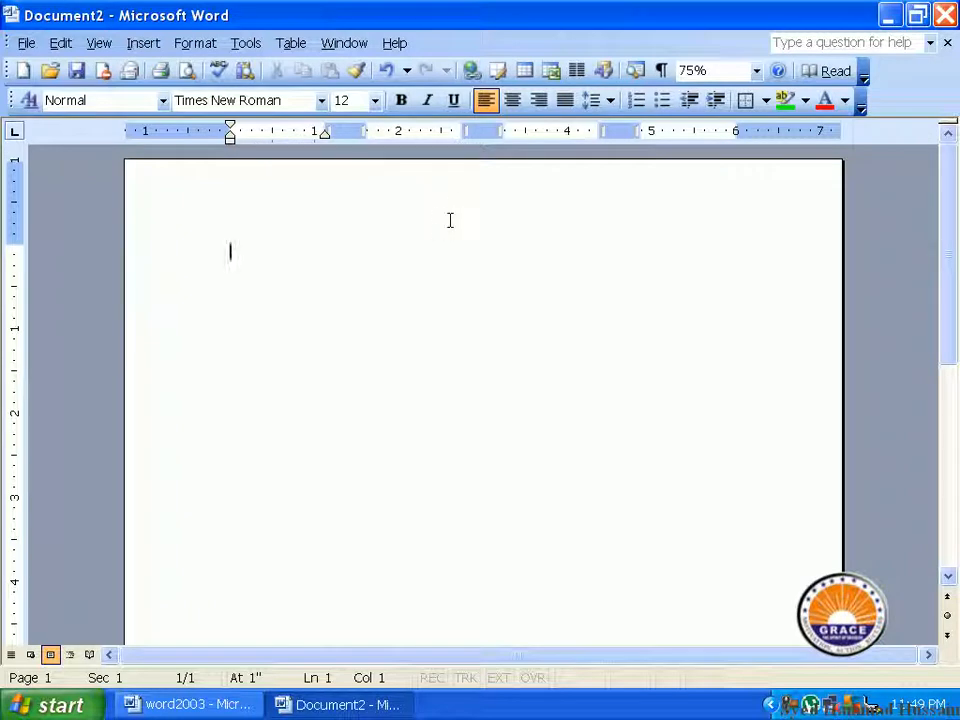
Step: Enter about eight lines of random filler text in the first column, starting with "Fjdkfjlkdsjfsdjlk"
text(Fjdkfjlkdsjfsdjlk)
key(Return)
text(fjkl sdjflk)
text(jsdlfjksdfj)
key(Return)
text(klsjdfkljlsdfkjlk)
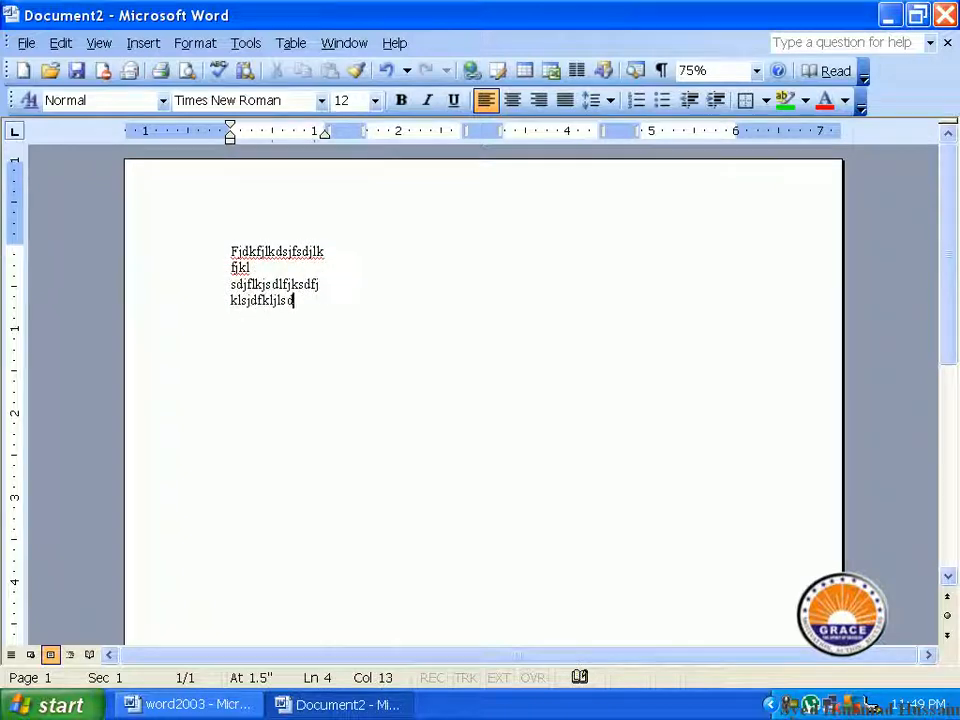
key(Return)
text(sjdkfjsdkfjsdl)
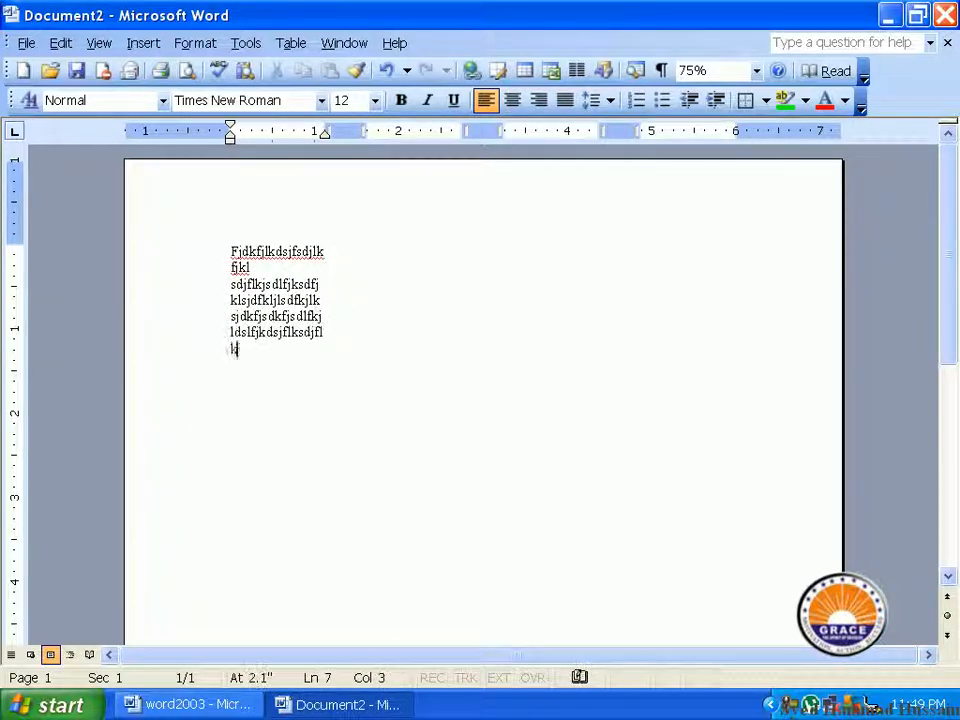
text(fkjldslfjkdsjflksdjflkjsdlkfjsdlkfjksjlfjklsdkfljlsdj f)
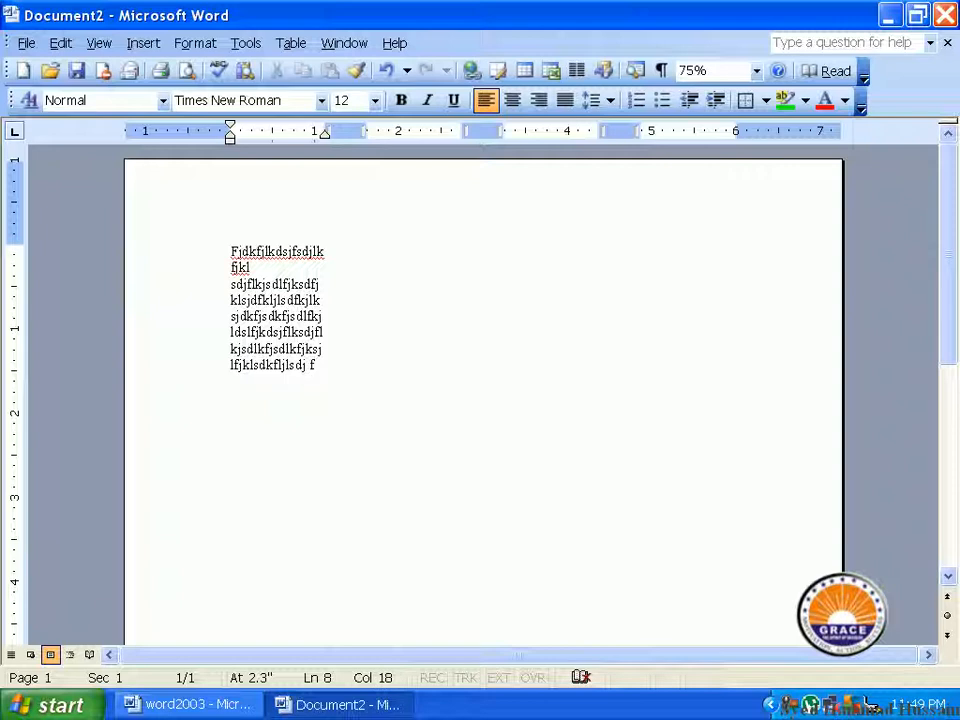
Step: Continue below the existing filler with "Lflkdslkfslk;fskd;fl" and many short lines such as "Sdf" and "Sd" until the text flows into the second column
click(403, 233)
click(321, 367)
key(Return)
text(lflkdslkfslk;fskd;fl)
key(Return)
text(sdf)
key(Return)
text(sd)
key(Return)
text('fs df   sd f sdf  sdf sd f sdf sd)
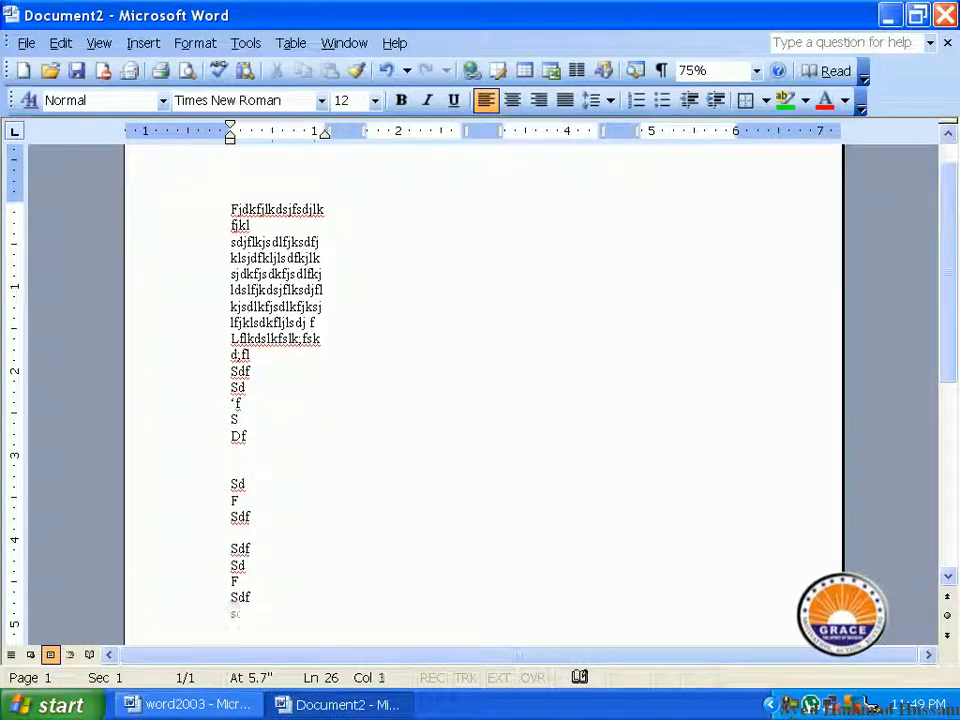
text( f)
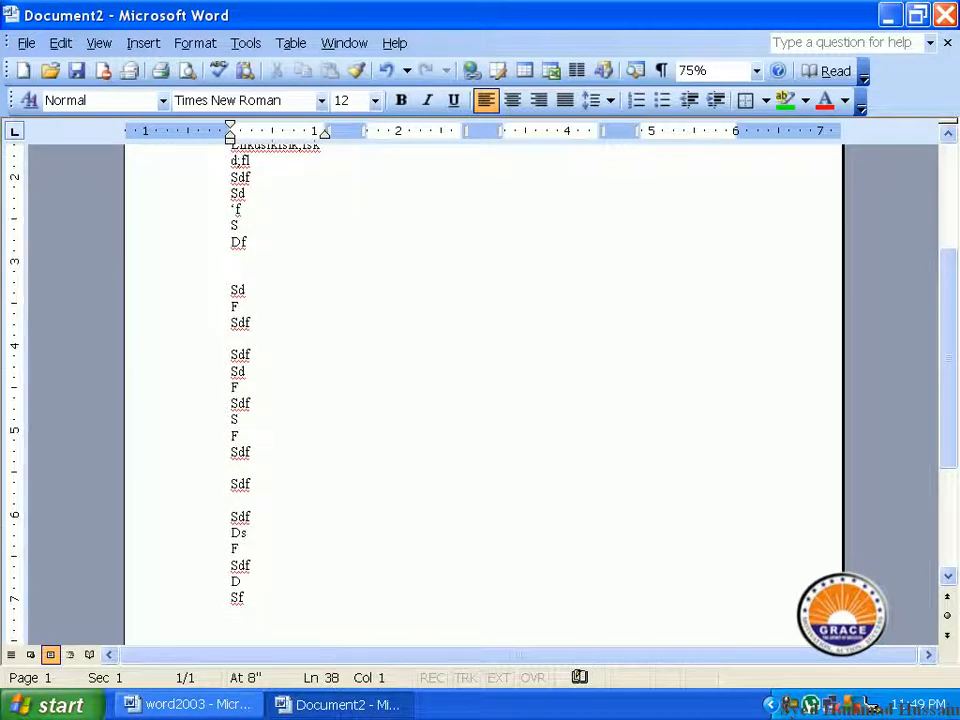
text( sdf  sdf  sdf ds f sdf d sf sd f sdf sd f sd fs df ds fd f )
Step: Add several lines of longer filler text in the second column, from "Sdflsdkl;f" through "k;f k;ds"
text(ds sdf sdflsdkl;f k;lsd;fk;sldk;fl;sd)
text(k;f;sdkfksdflsk;fksl;dk;fls;d kf;lskdf)
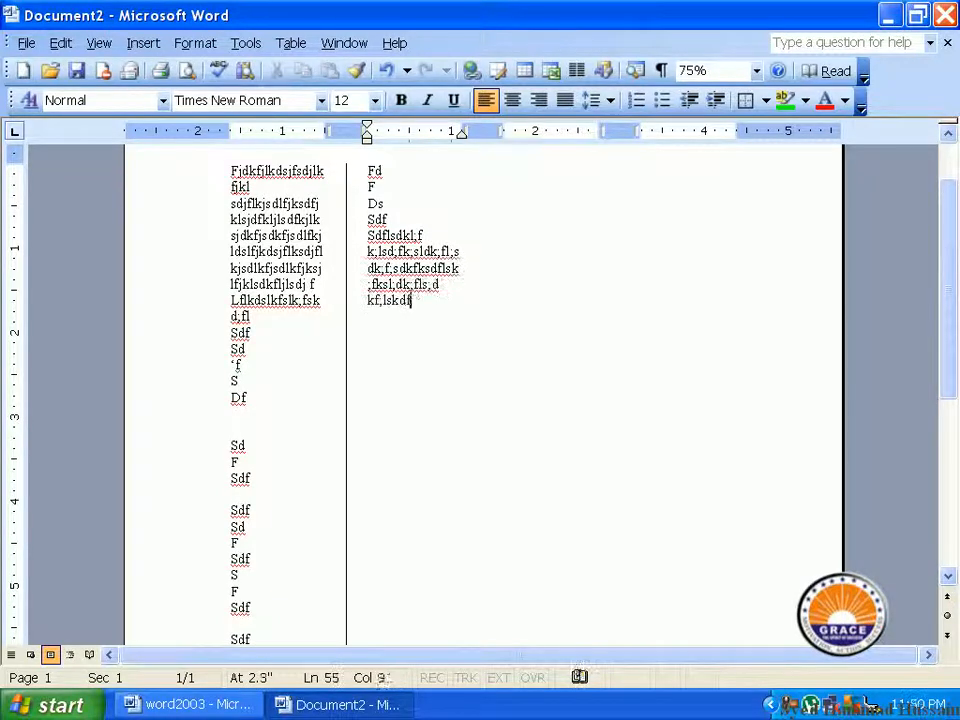
text(;lksd;lfk;skd;lfk;ldskfl;sdk;f k;ds)
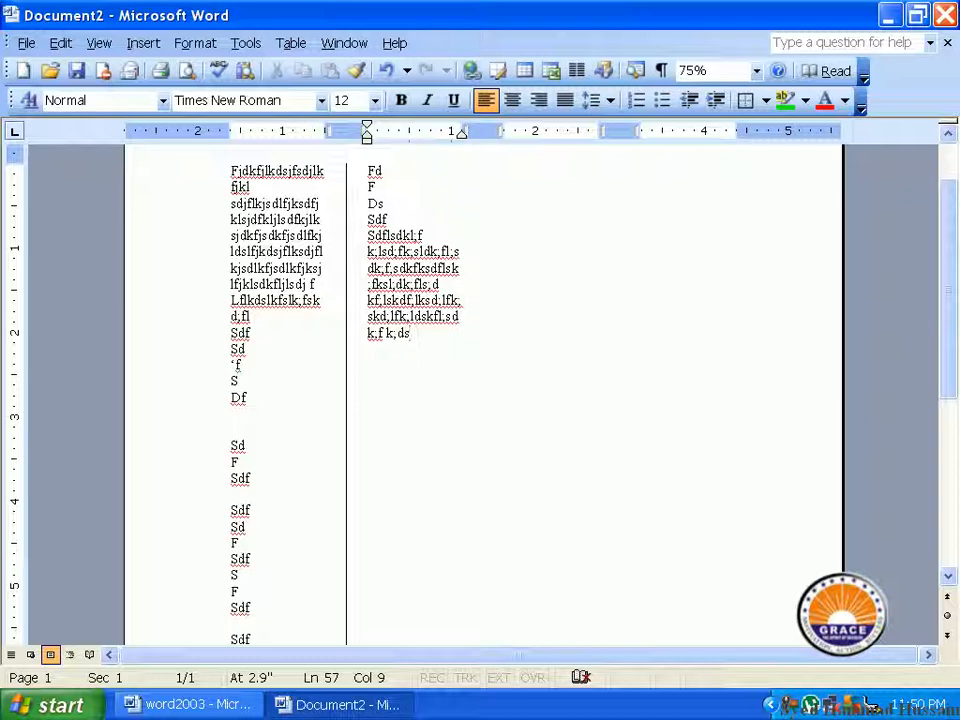
click(141, 43)
click(160, 68)
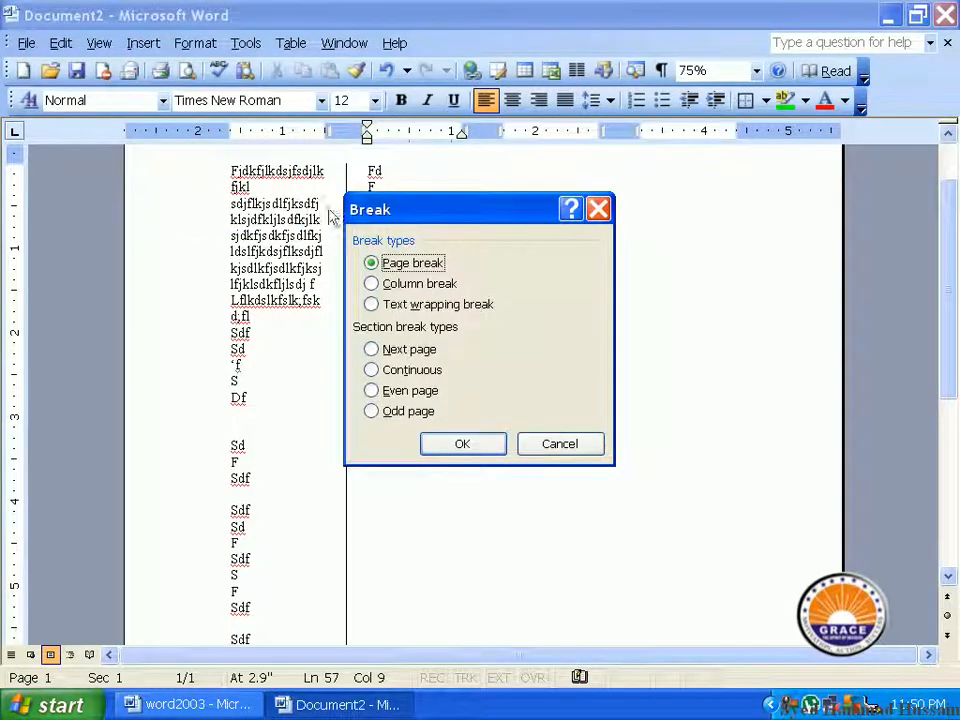
click(386, 288)
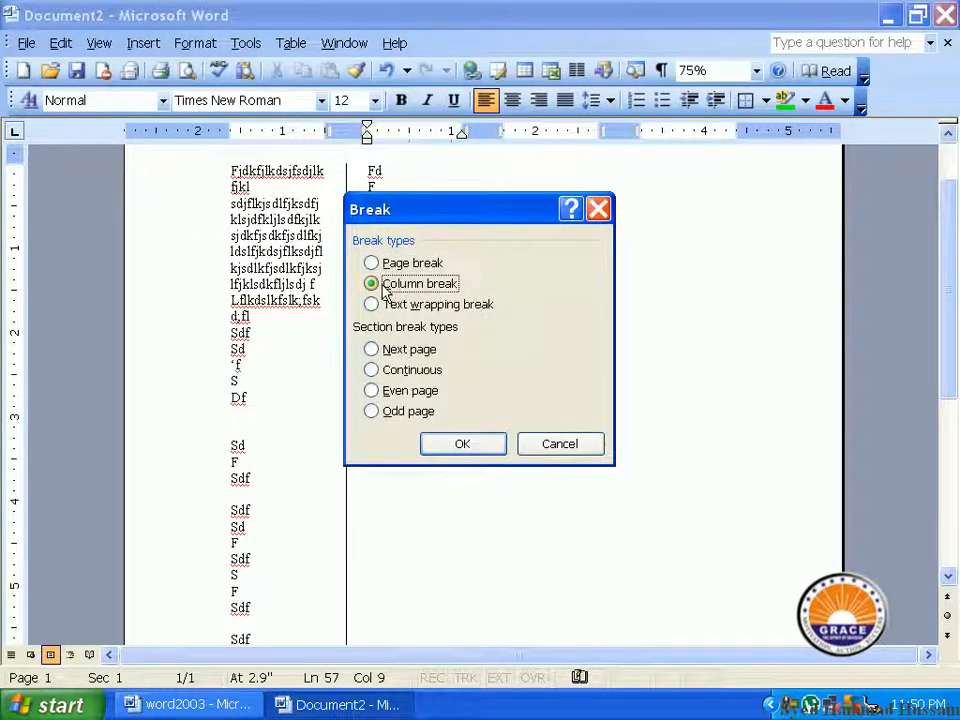
click(548, 443)
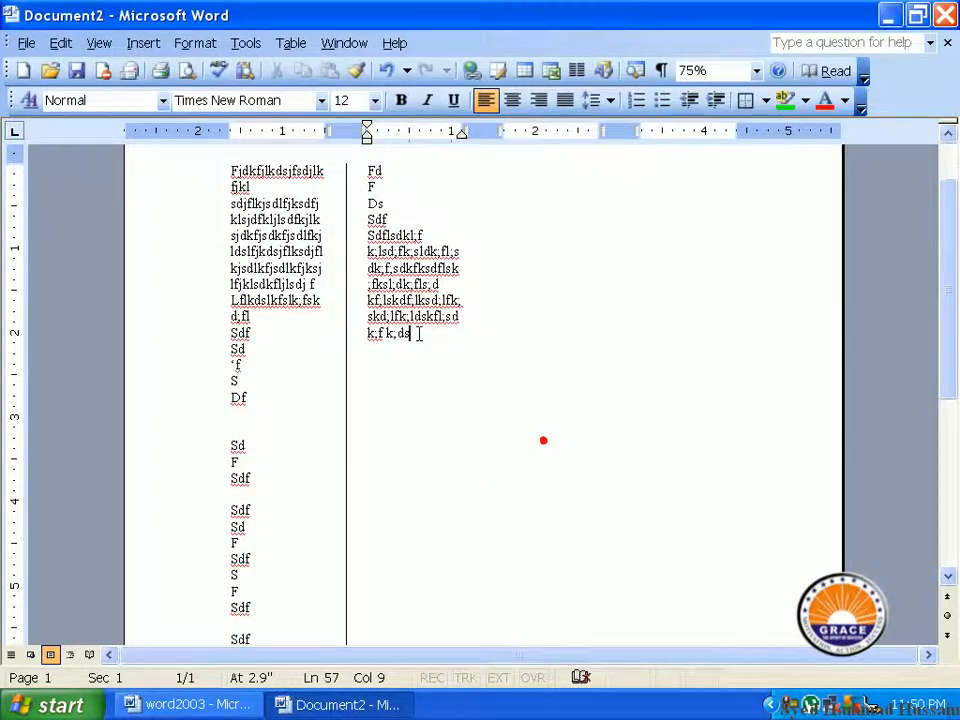
Step: Insert a column break after the last line of text in the second column
click(143, 43)
click(165, 67)
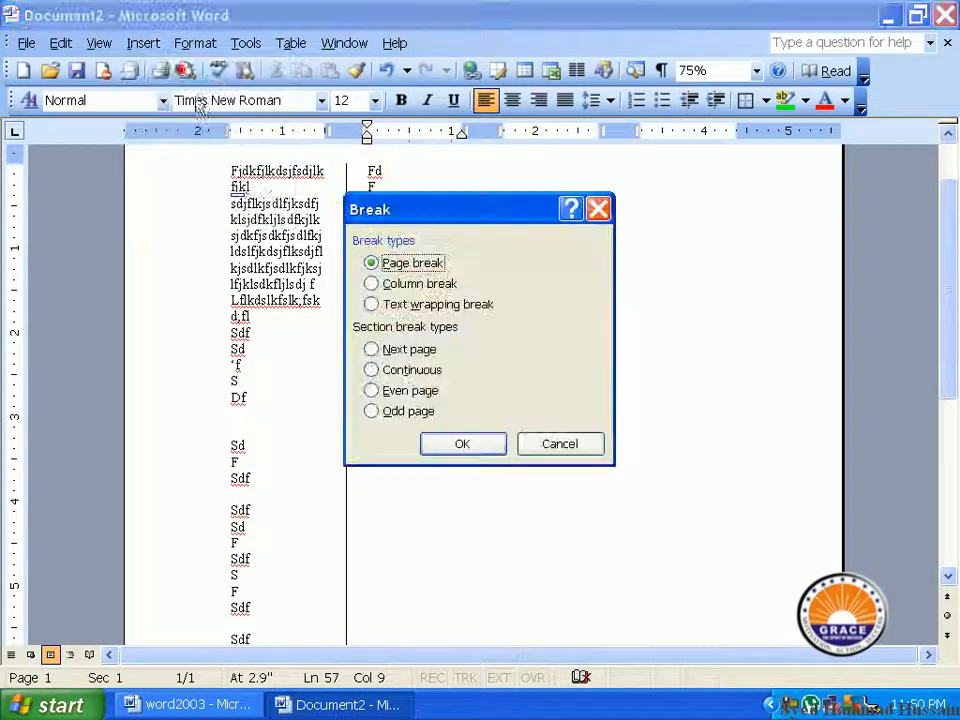
click(395, 283)
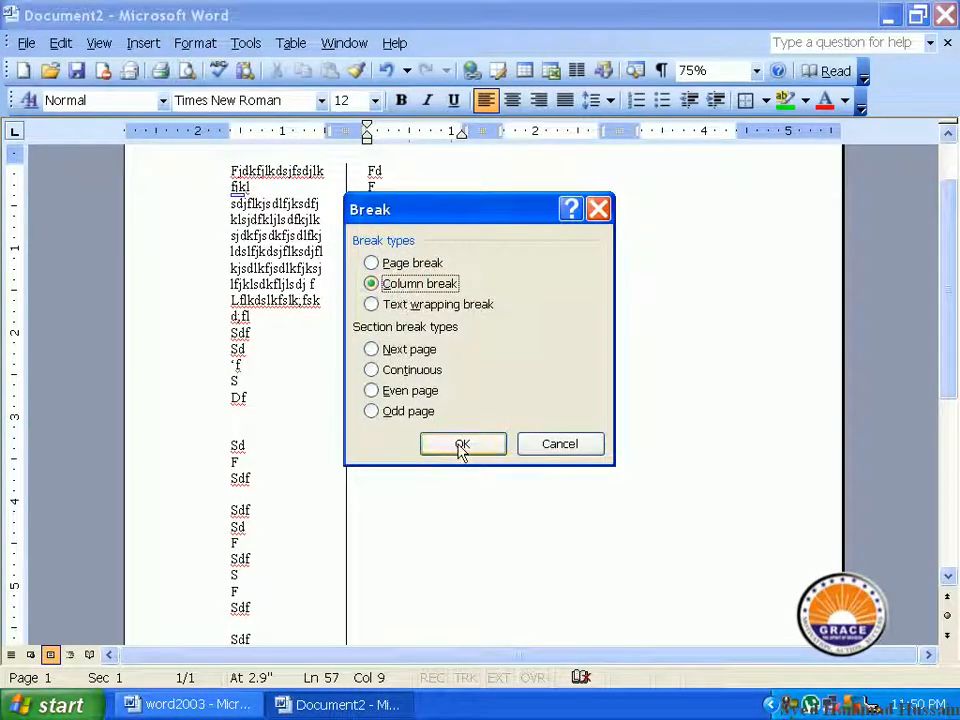
click(461, 446)
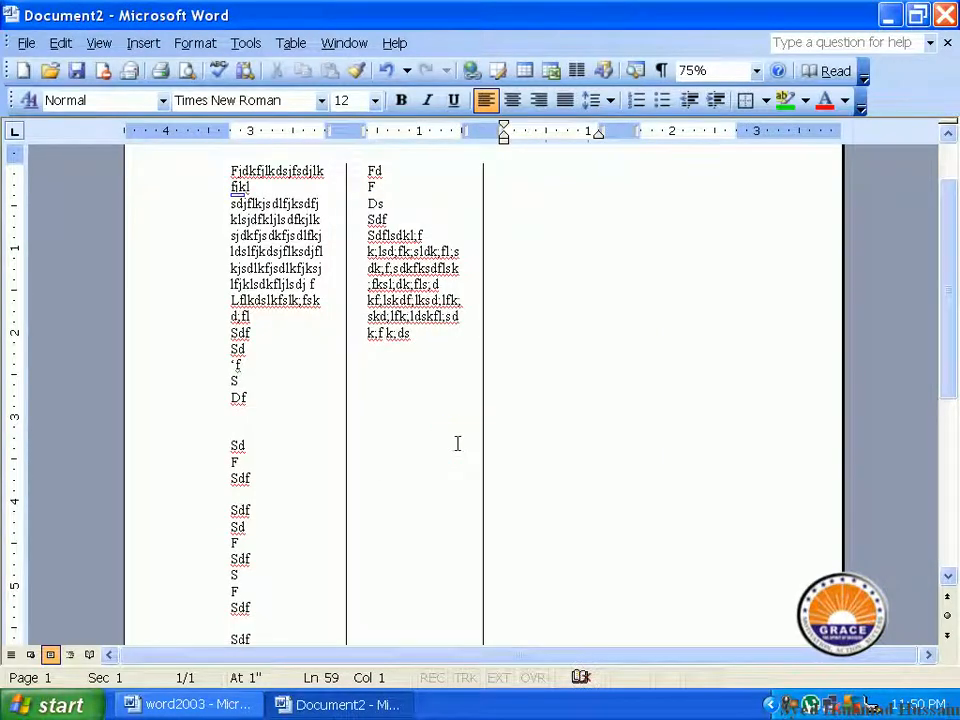
Step: Fill the third column with several lines of random filler text starting with "Kjf" and ending with "sdjfl"
click(422, 338)
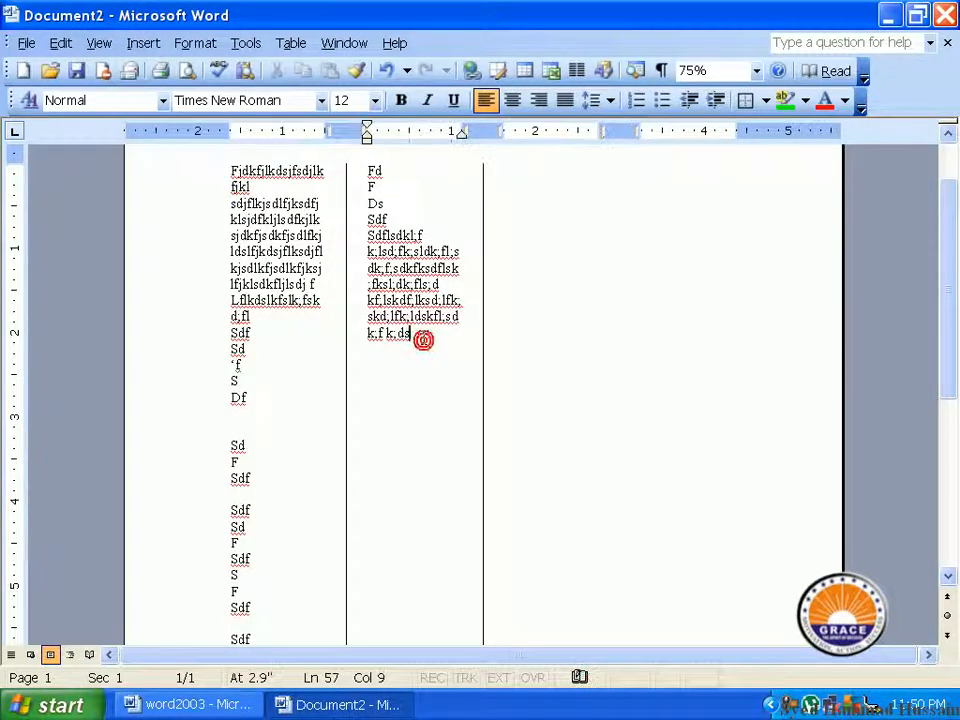
click(422, 341)
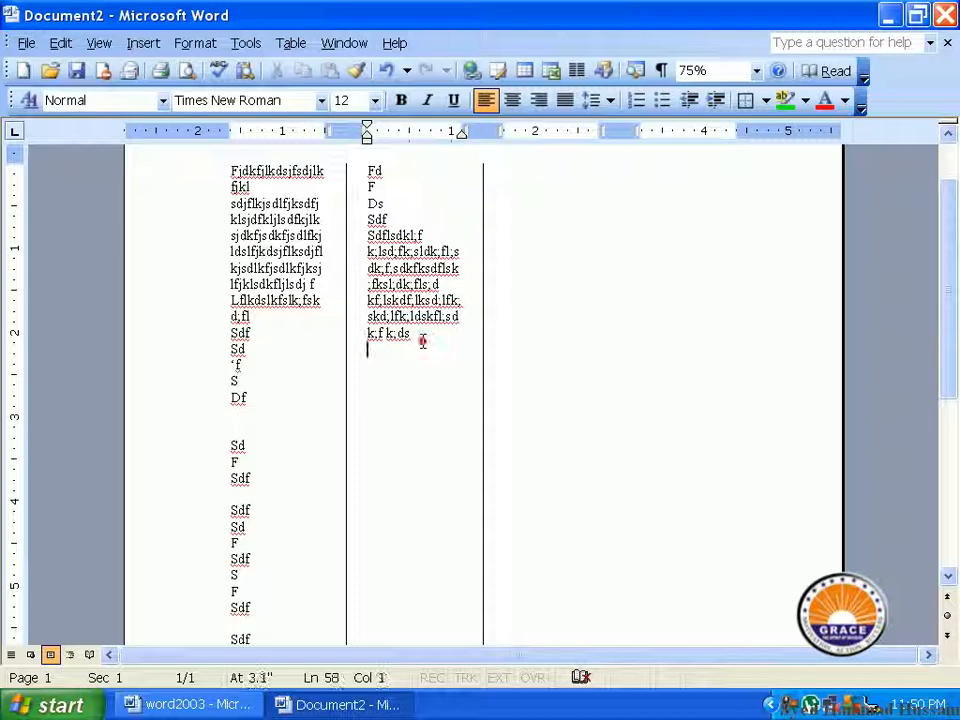
click(525, 229)
text(Kjf ljdskfljdkfjlksdjfjldsflkfsdf)
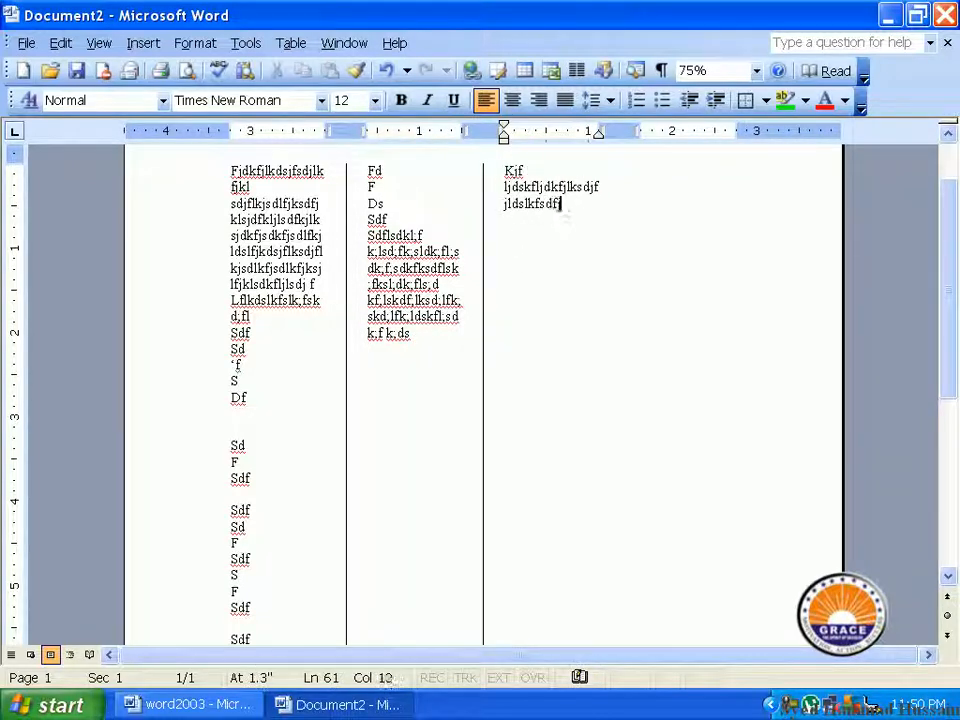
text(jksjfljd lsjflsk iflskdiflkskdjfkl sdjflkjsdlkf jlsdkj flksd jlfl jsdlfkjsdklfj )
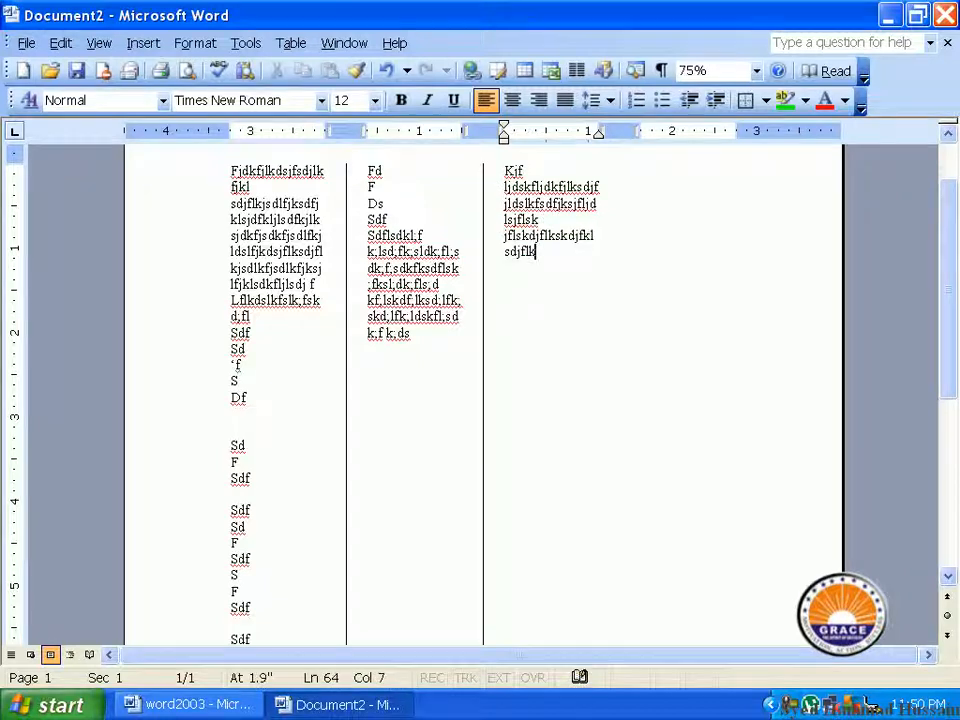
text(lk sdjfl)
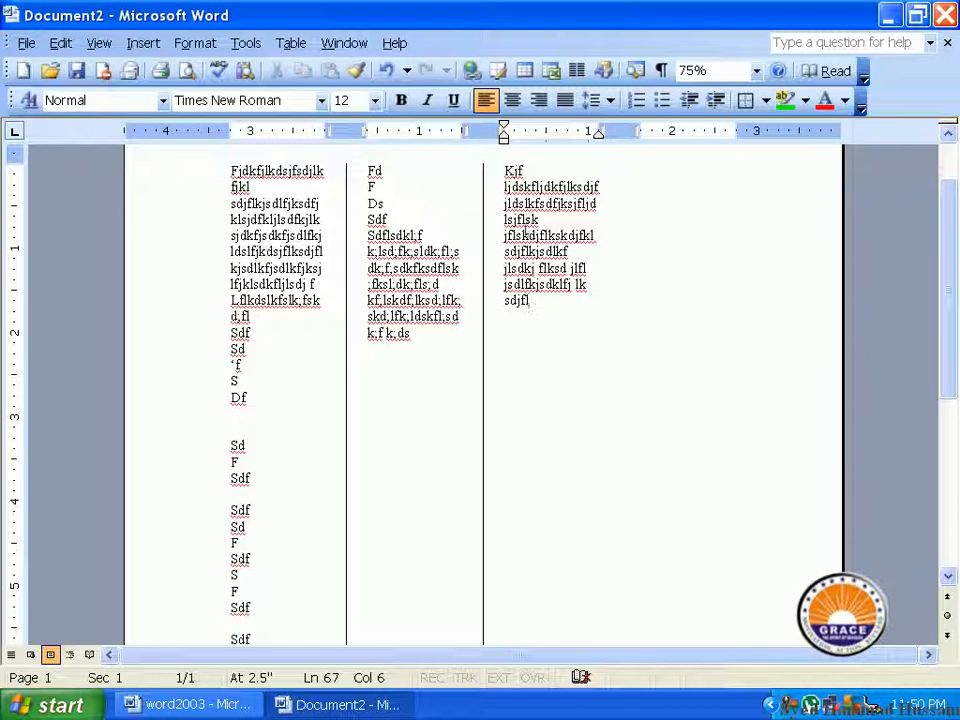
Step: Insert a column break after the third column's text and enter "Jsalkjlksjd ksjldjsakddj ajlja dkjd" in the fourth column
key(ctrl+shift+Return)
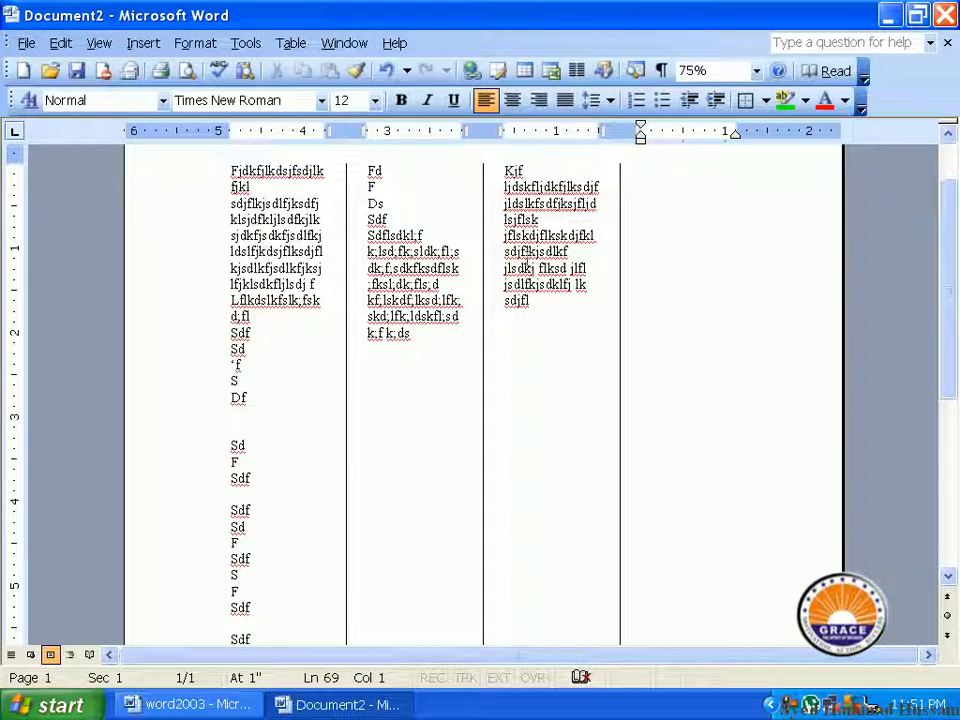
text(Jsalkjlksjd ksjldjsak)
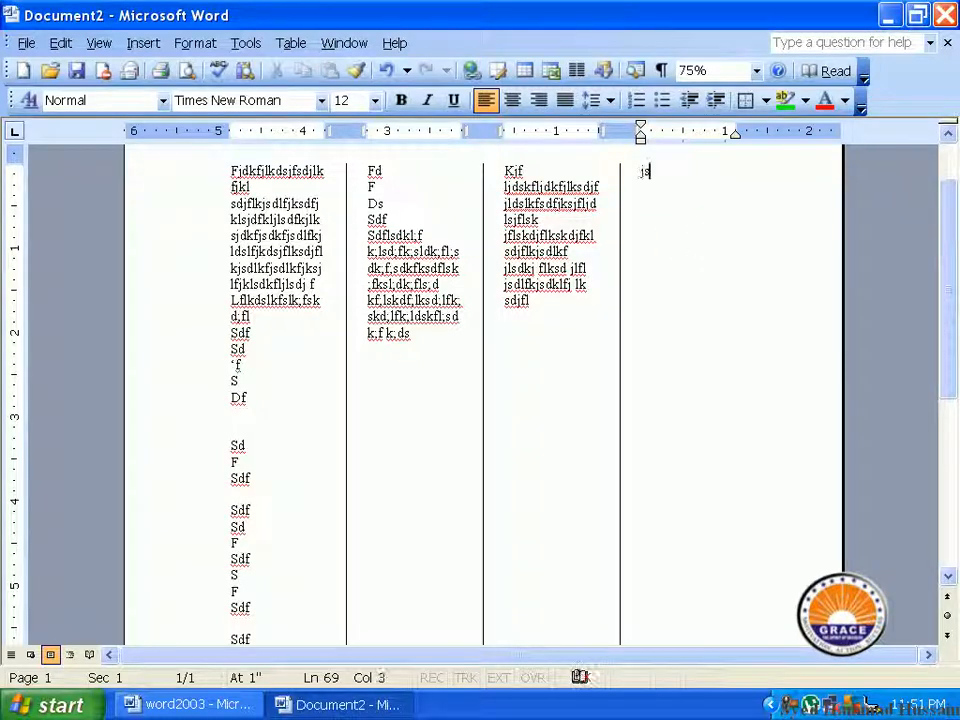
text(ddj ajlja dkjd)
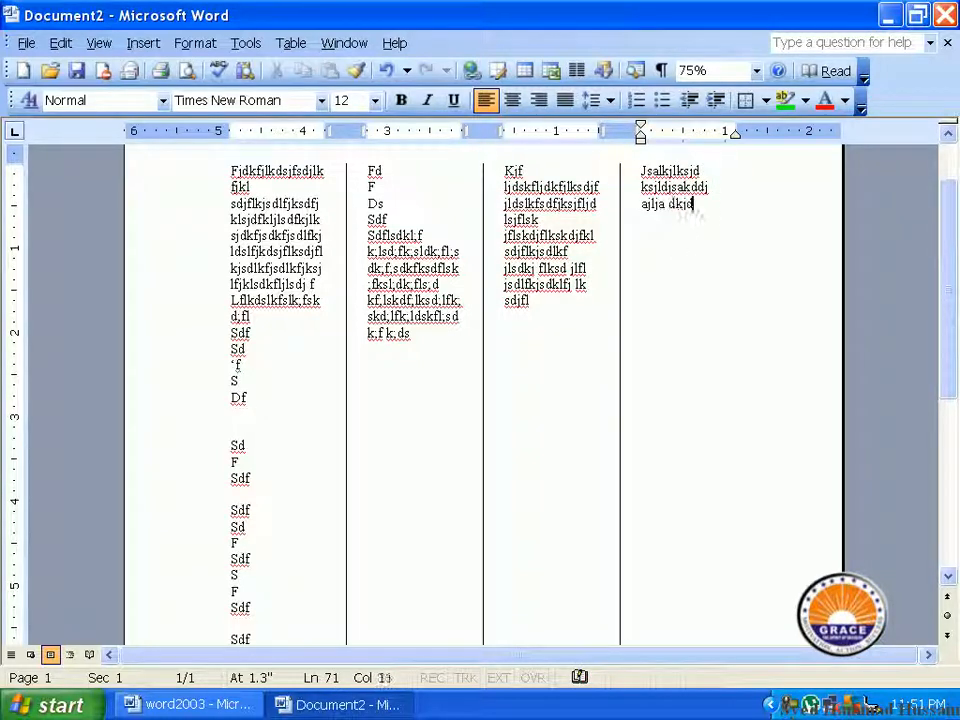
Step: Continue the fourth column's filler text with several more lines, ending with "sajdlkasda"
text(lkjdskajdlkj akldjslakdj lkajdkjdlk)
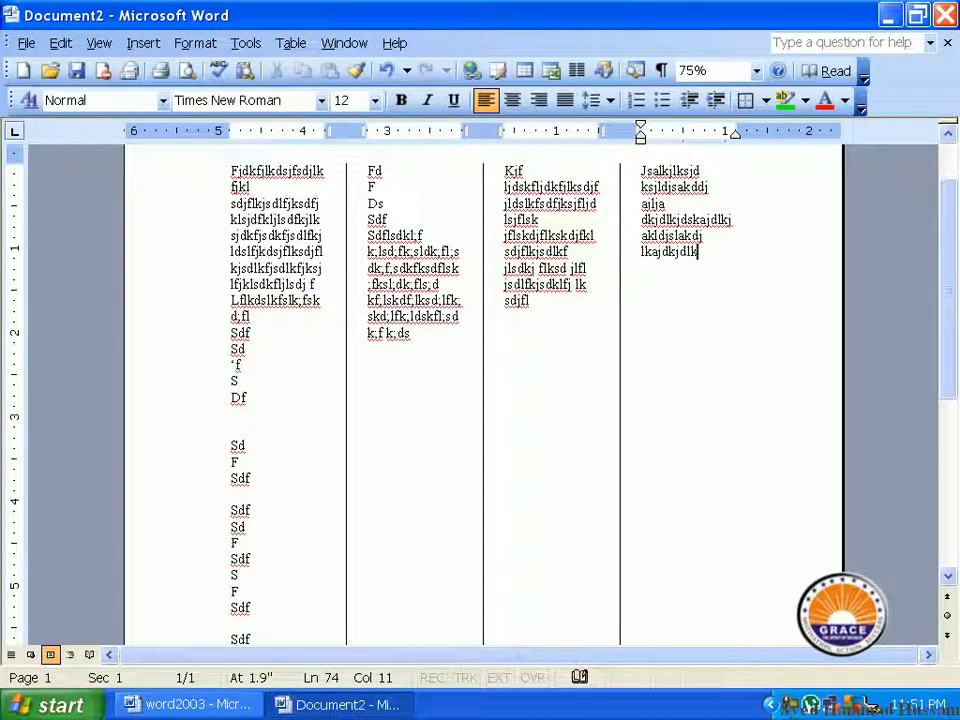
text(js aldjslakjdlkjksaj dlksjalkdlasjdkjs ajdlkjsaljdj akldkjskjdlkasdj)
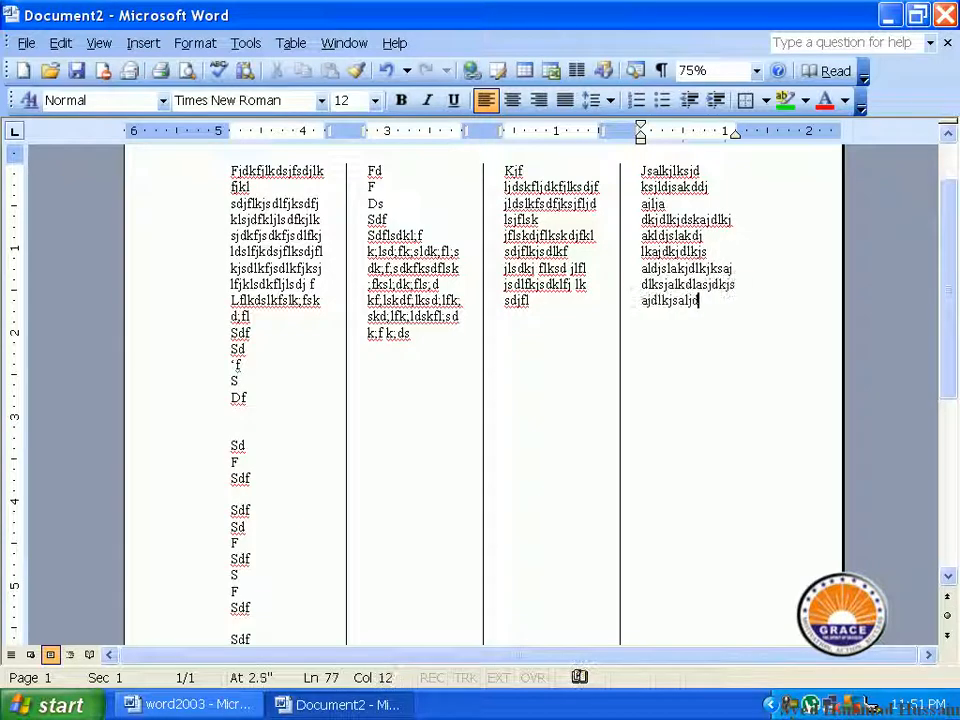
text( kasjkdjalskjdjasl kjdlka)
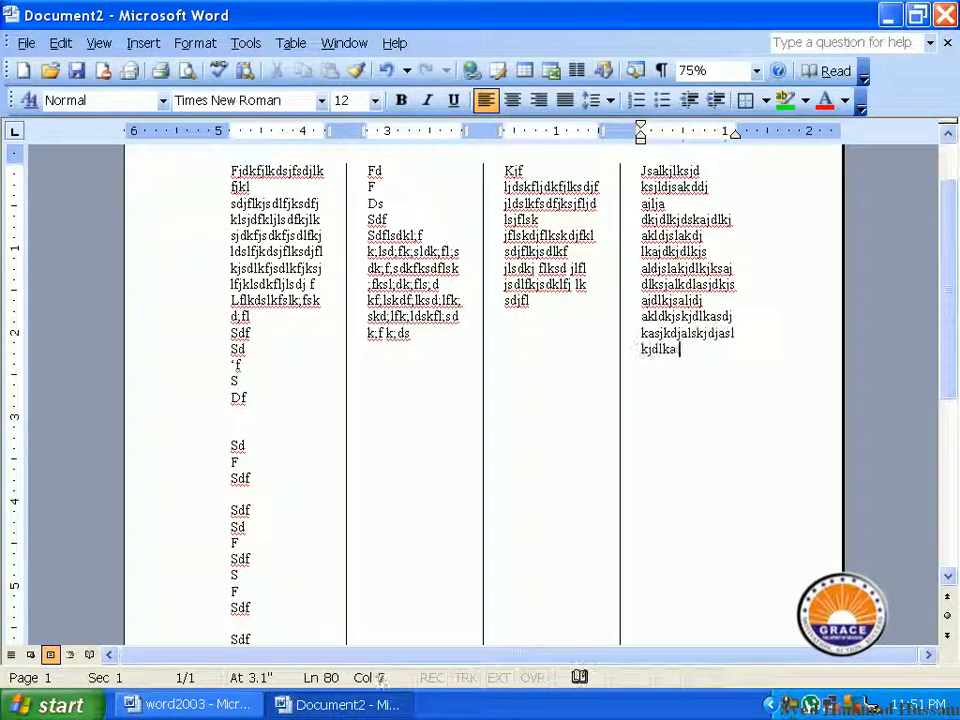
text( lsdjlasjlkdjljlksa jldkjlasjdlasdjlk sajdlkasda)
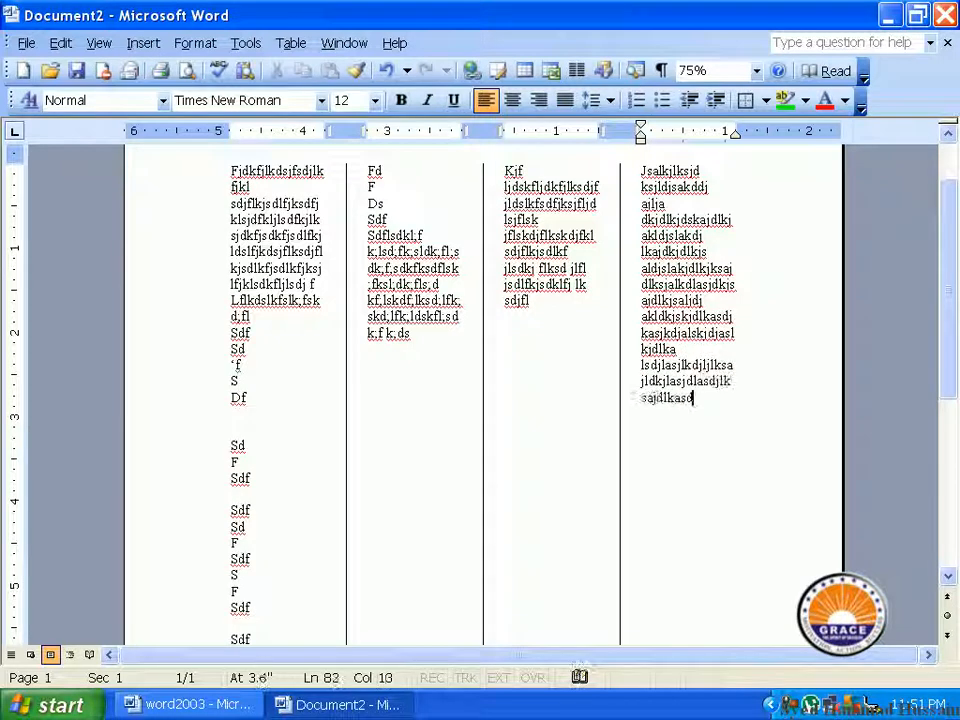
Step: Extend the third column's text after "sdjfl" with filler lines from "adh asjldakdjadas" through "assdasdasda"
click(570, 306)
text(adh asjldakdjadas)
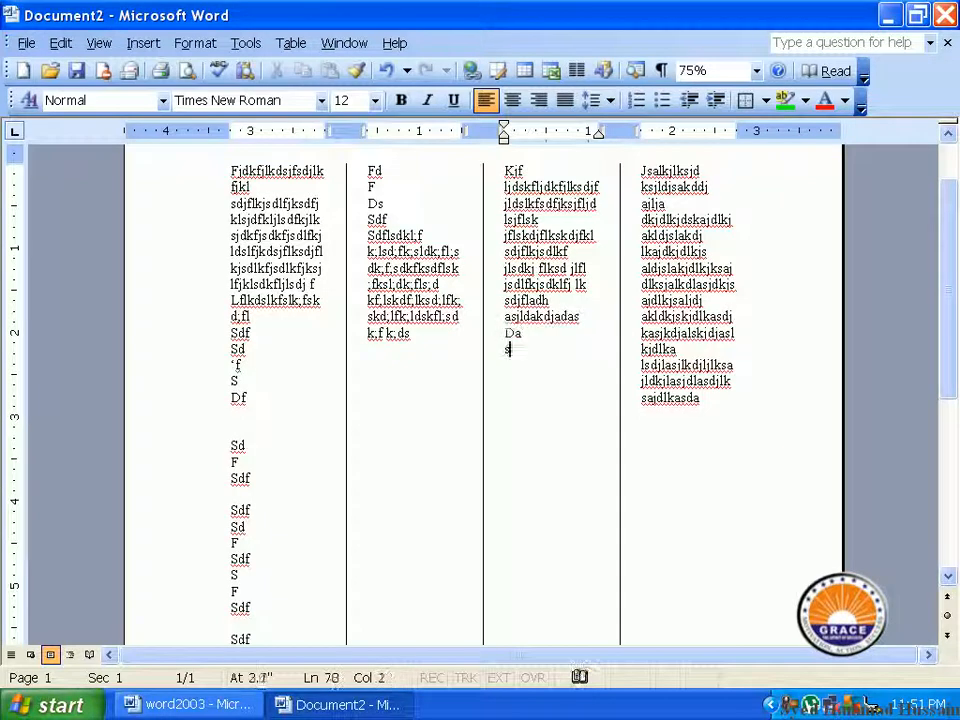
text( Da Sd As D Ad  Asd assdasdasda)
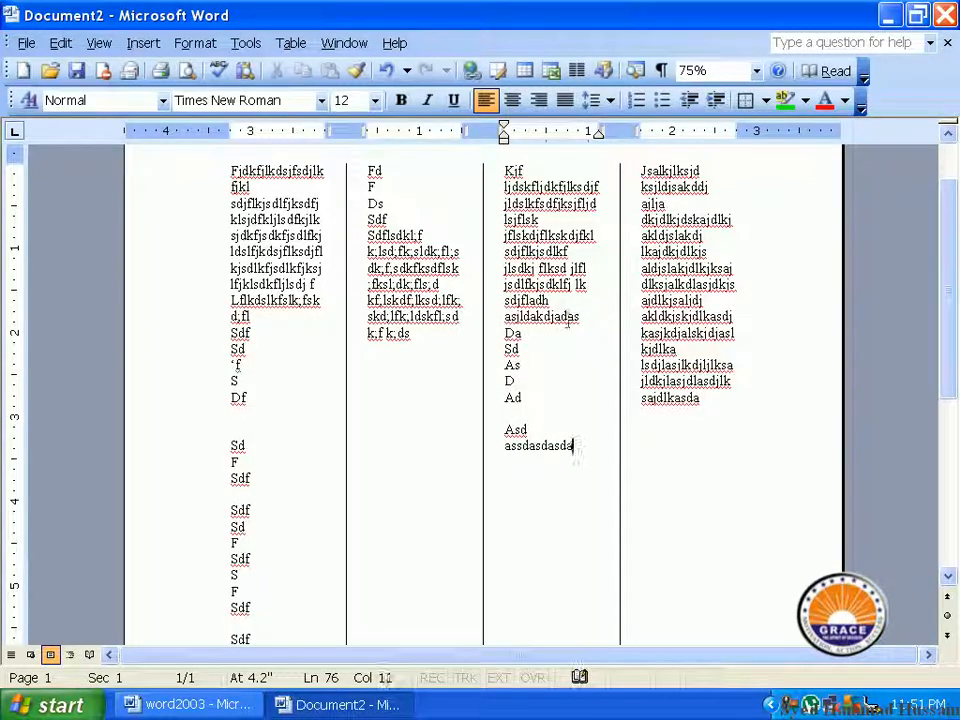
Step: Add several lines of filler text starting with "Jda" below the second column's text, removing the last stray characters
click(410, 390)
key(Return)
text(Jda ajsk)
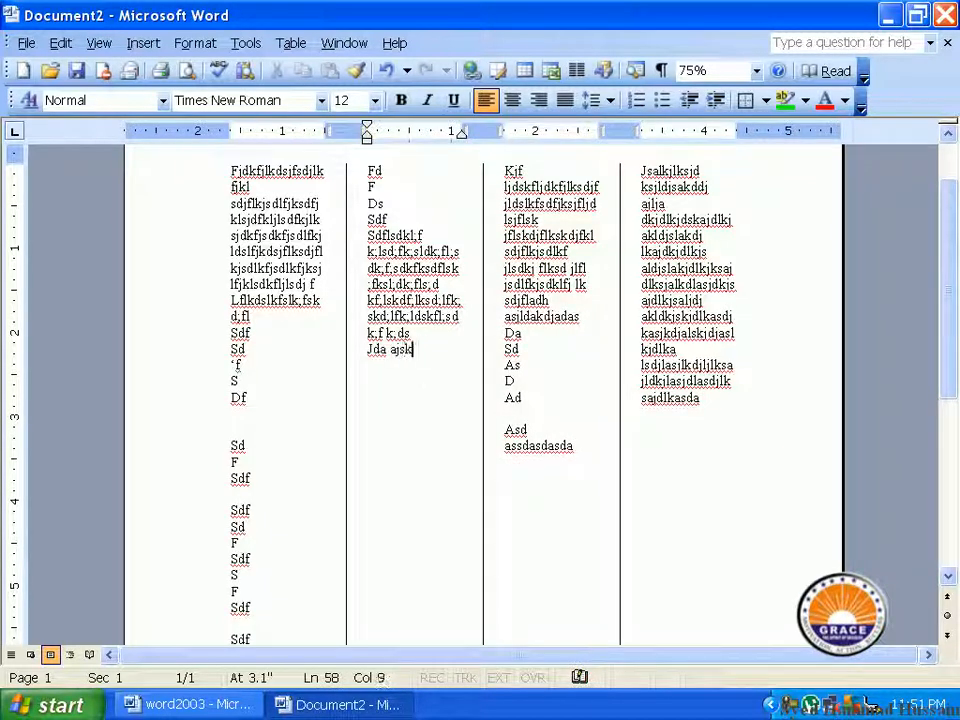
text(djlasjdasjdkj kalsjdlkjalsjdlka lksjdlkaksjdlajl)
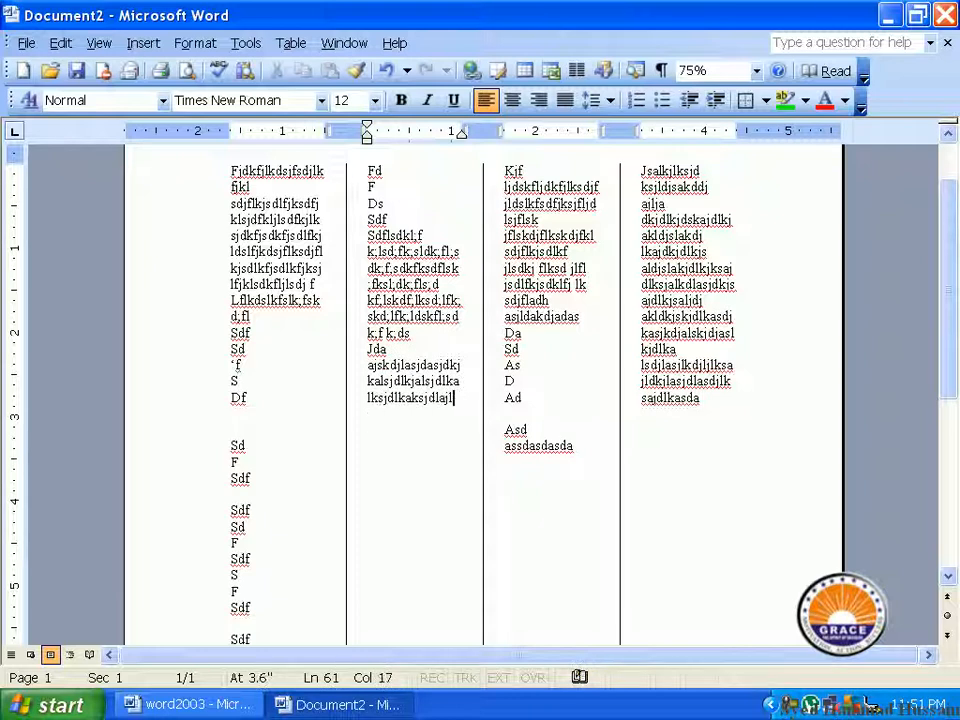
text(k jdkjaslkdjaslkjd aksjdlasjdljaslkd jaslkjdlajl sd)
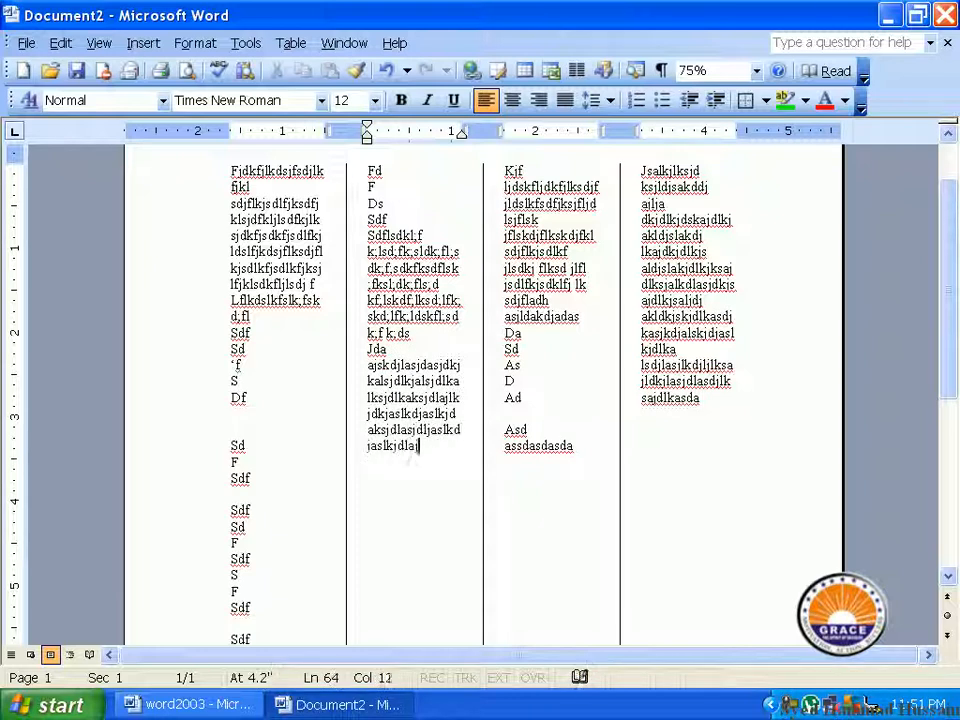
key(BackSpace)
key(BackSpace)
key(BackSpace)
Step: Create a new blank document and fill it with about four lines of filler text, from "Hskdhjsd hasjdhasdj" through "hdjaskhdhasdjhskajhdkjshadkjhask"
click(21, 70)
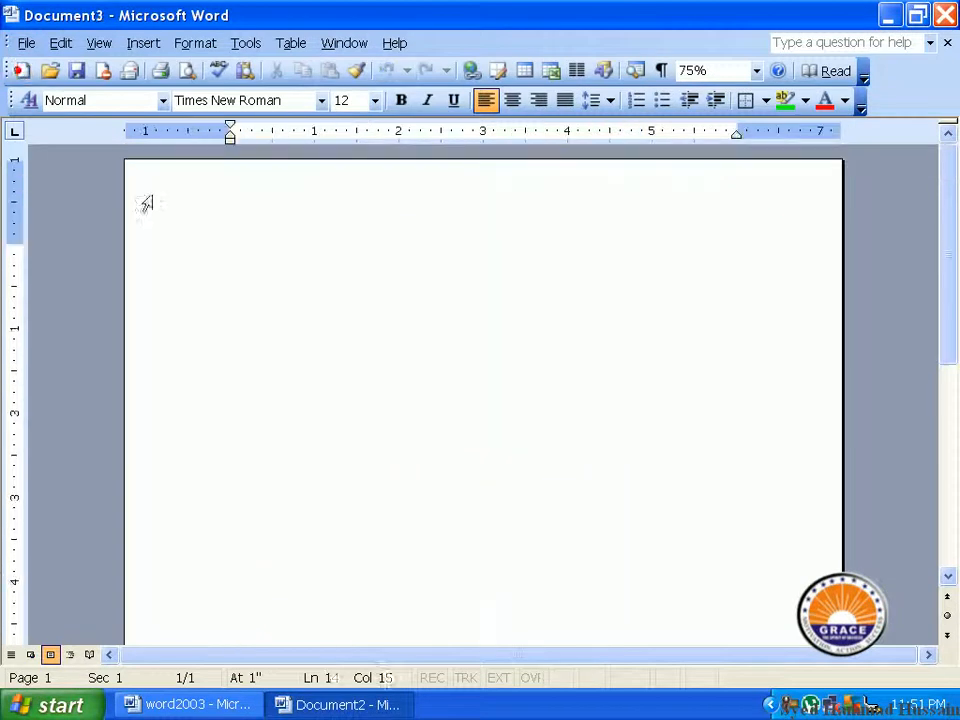
text(Hskdhjsd hasjdhasdj haks hdkjsadhasjhkasdhkjasdhasjdkahskdhkjahsdjkash)
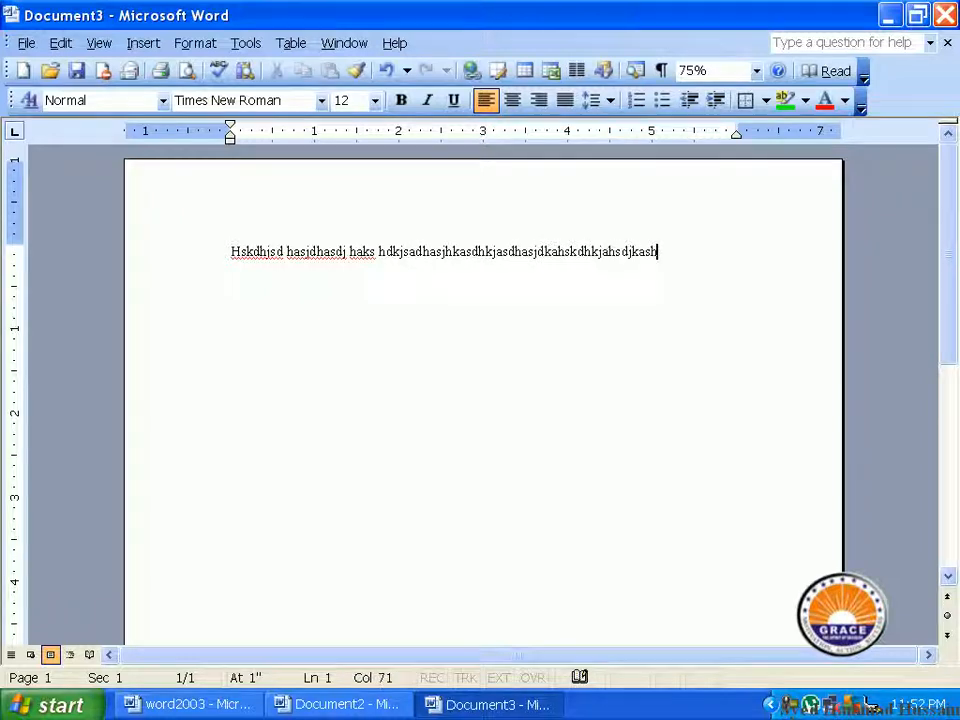
text(djahsdjk)
key(Return)
text(hajkd hakjdhkjahdkka hdjkasl)
text(jdahsdjhjashdjhahdkahdkjashdj ash)
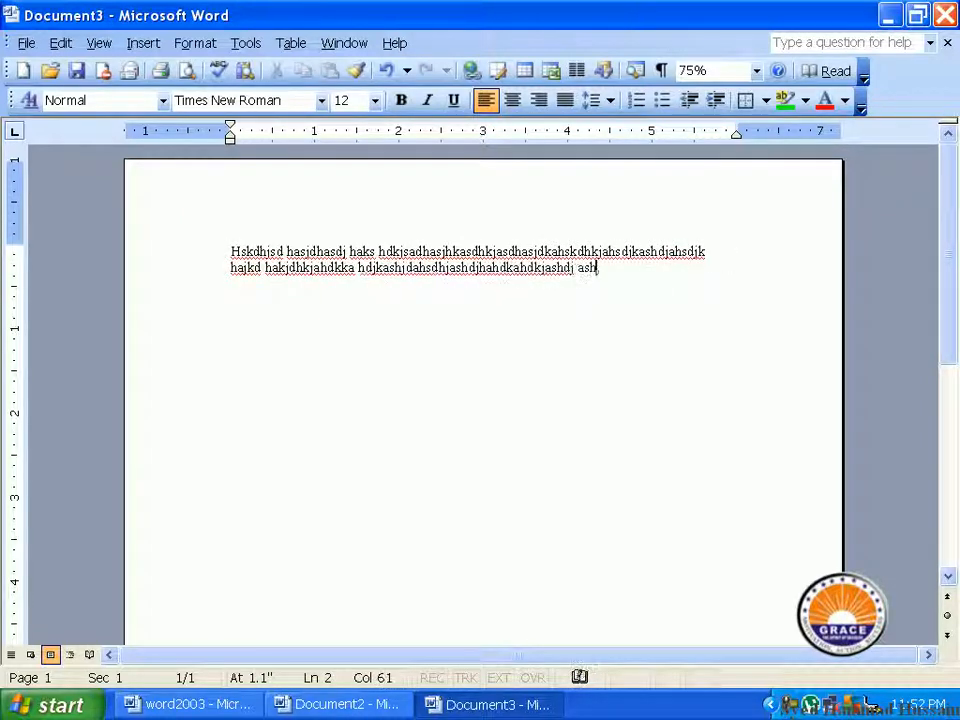
text(jdkhask jdhakjsdhk a hsdj ashdjshakdhksahdkjsak)
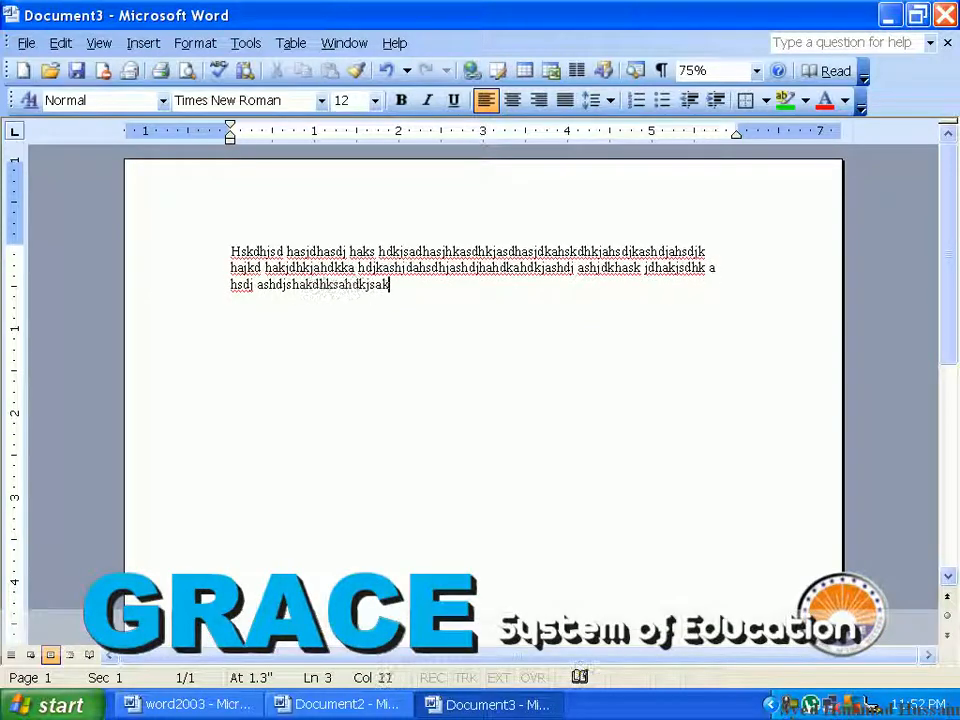
text(hdjashdkhaskjdhkas dhkas hdjaskhdhasd)
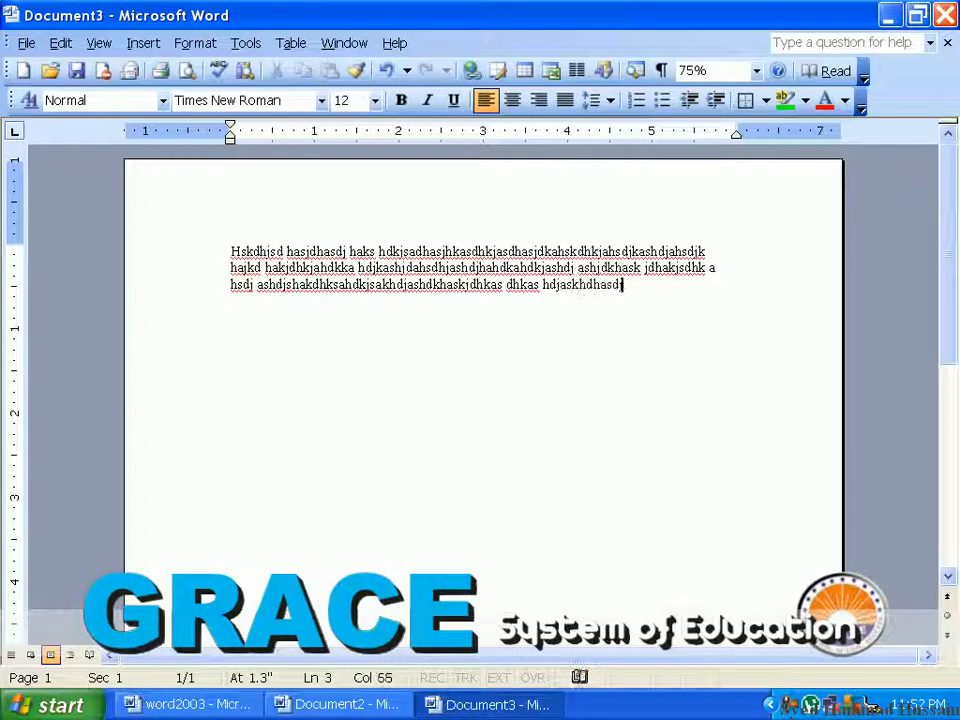
text(jhskajhdkjshadkjhask)
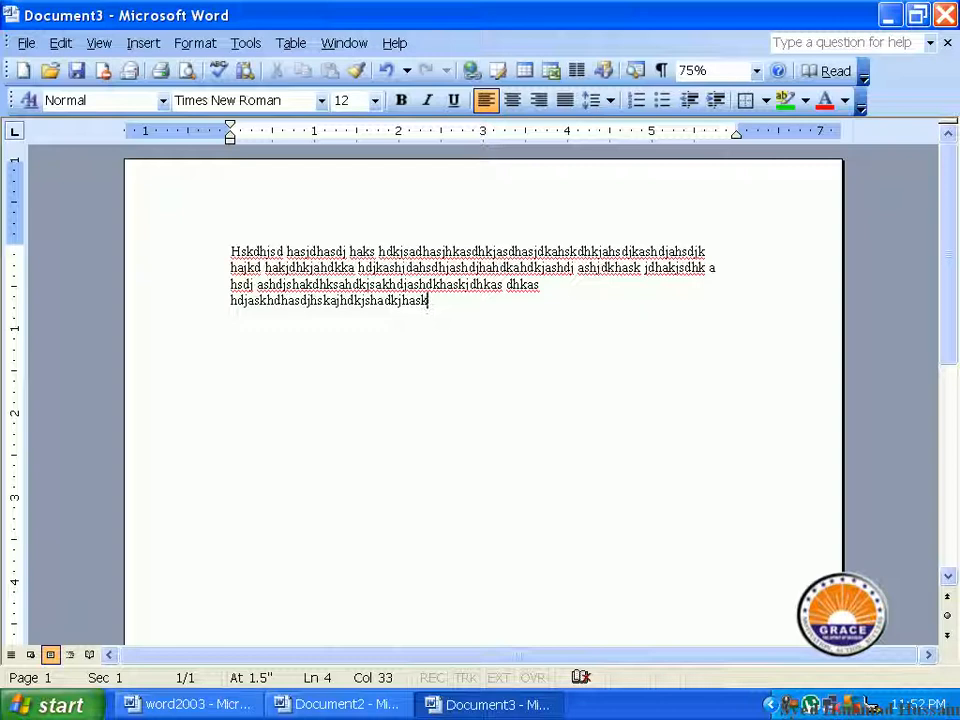
Step: Try the two-column preset on the whole document, and undo the column change
click(194, 44)
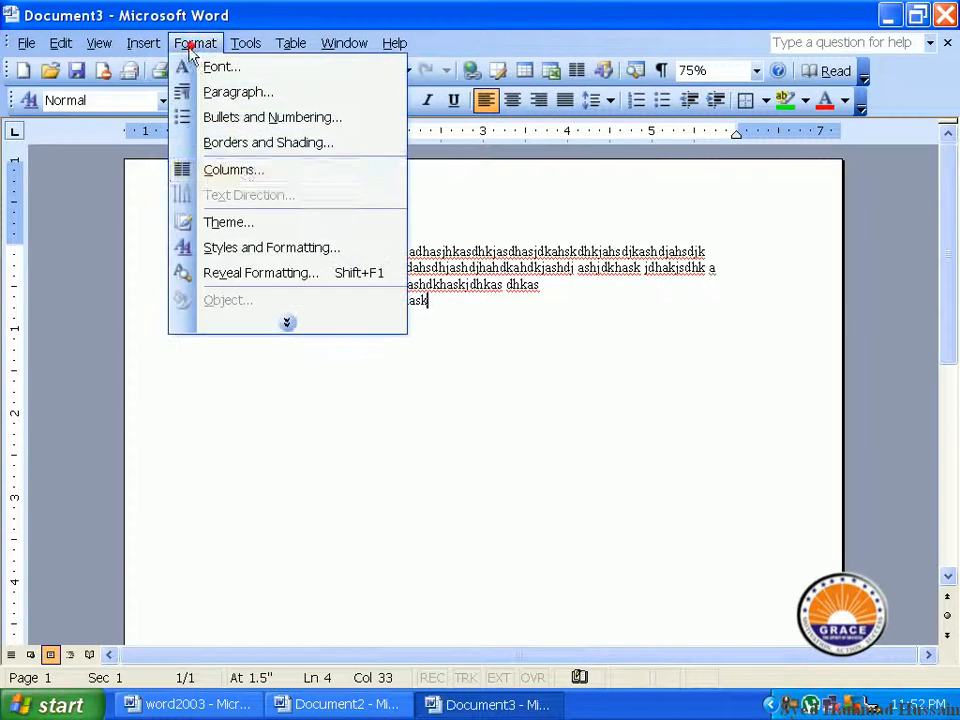
click(240, 168)
click(366, 248)
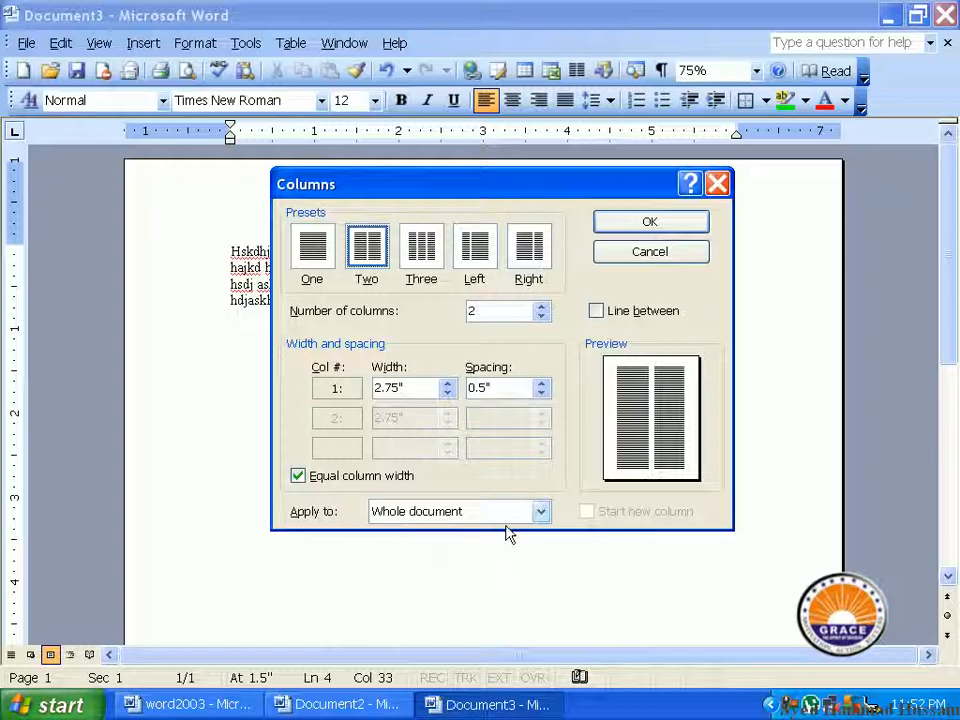
click(628, 238)
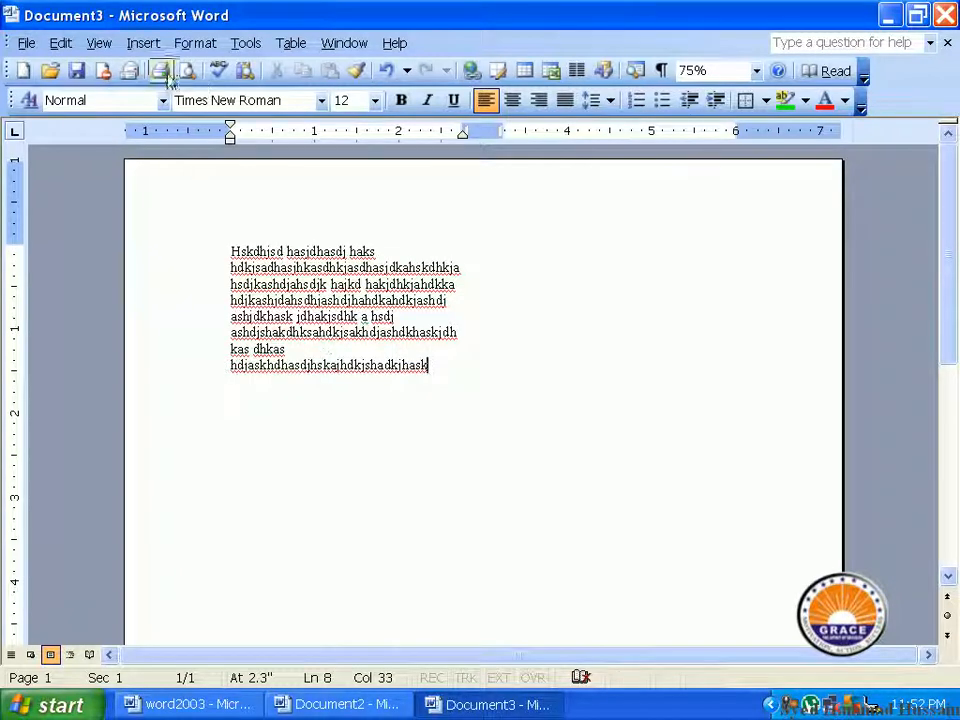
click(62, 43)
click(75, 67)
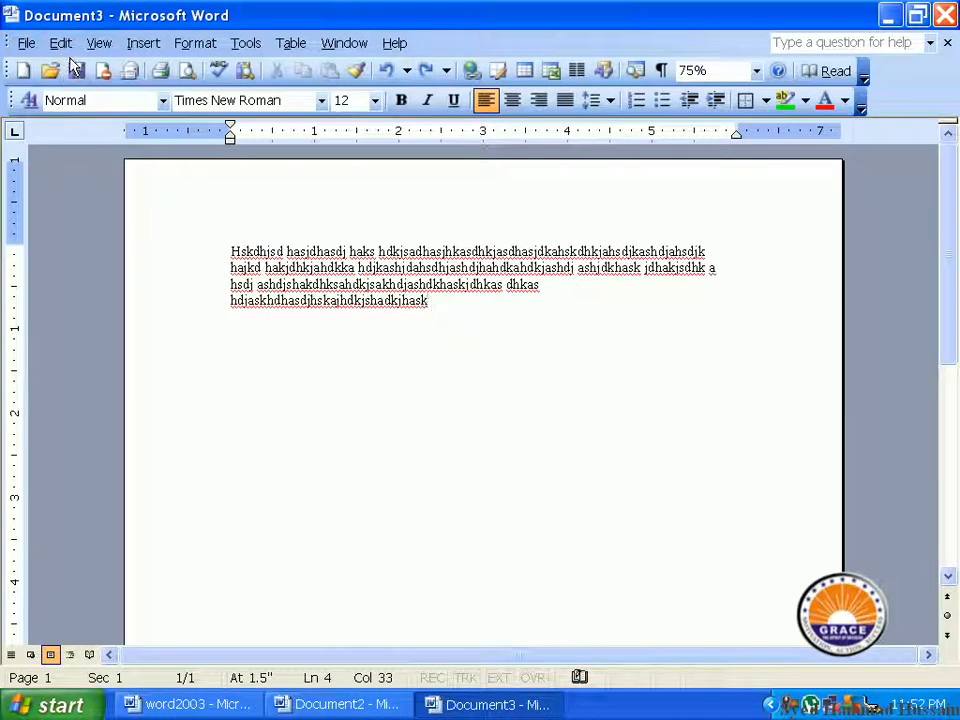
Step: Apply a two-column layout with a line between the columns from this point forward, after the opening paragraph
click(186, 45)
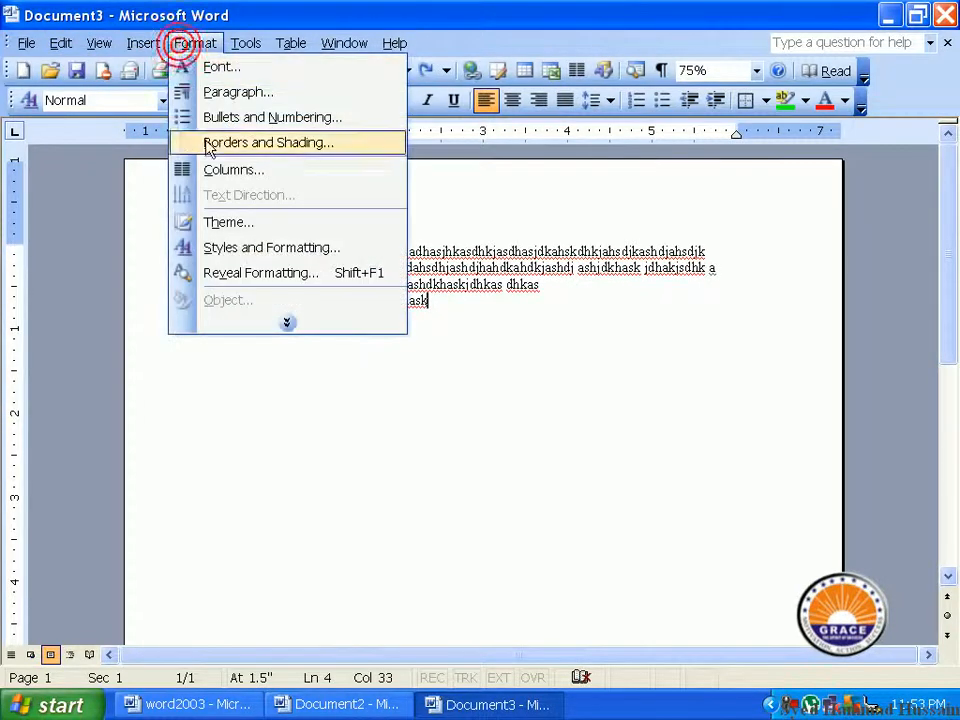
click(311, 172)
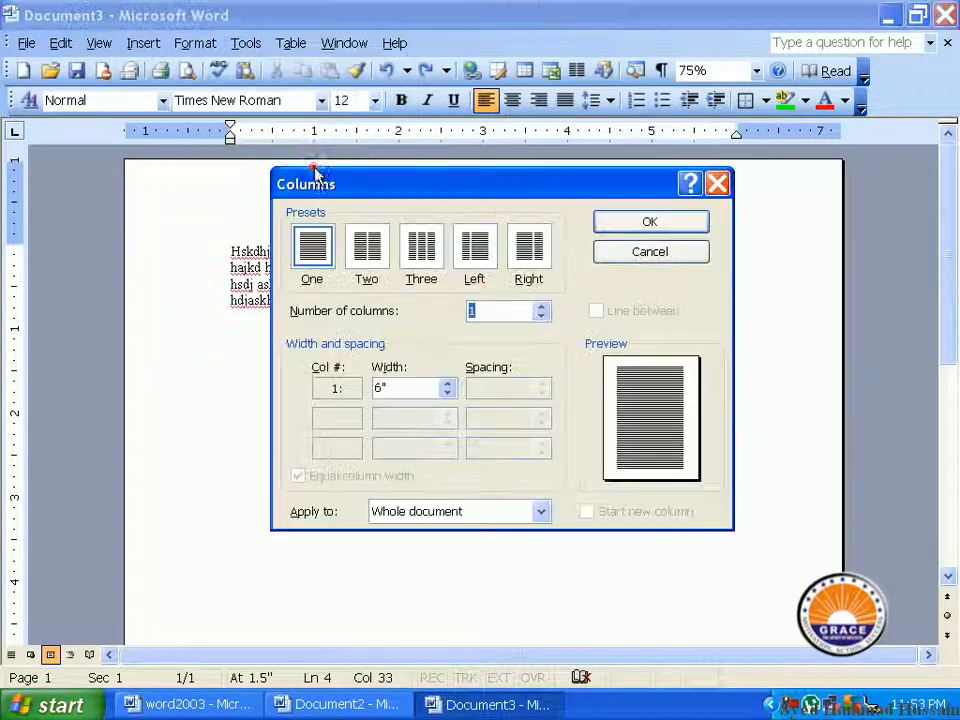
click(367, 250)
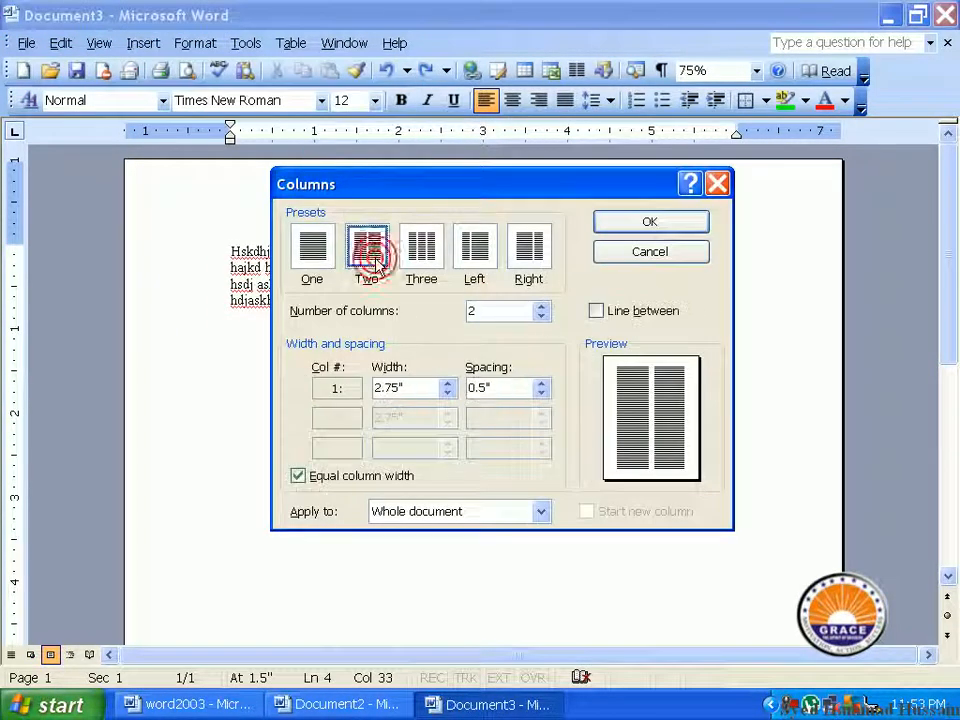
click(540, 510)
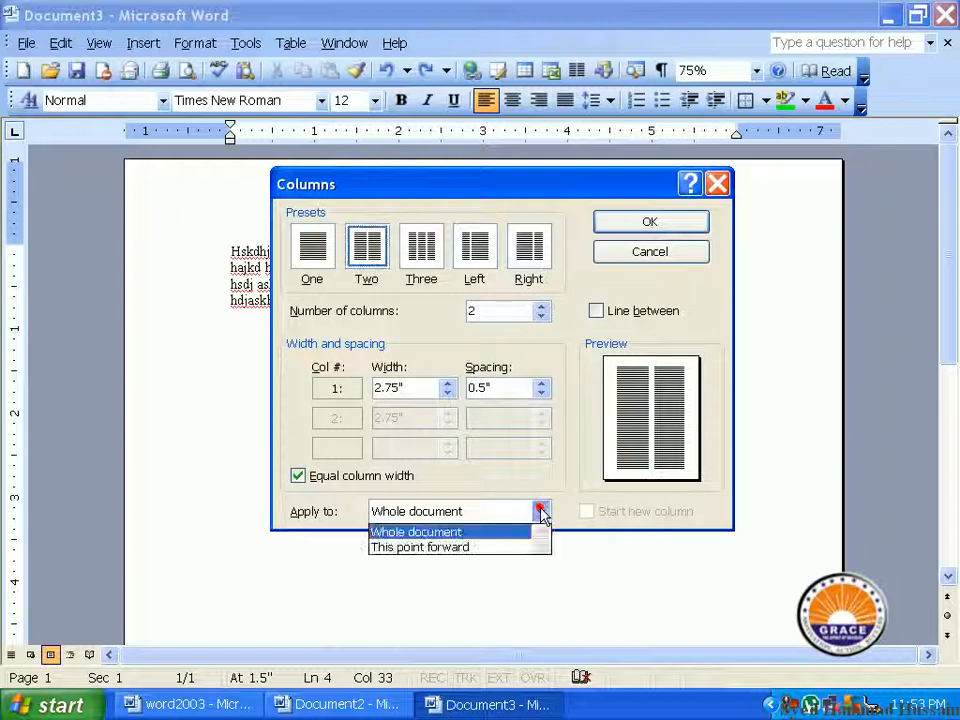
click(490, 548)
click(618, 311)
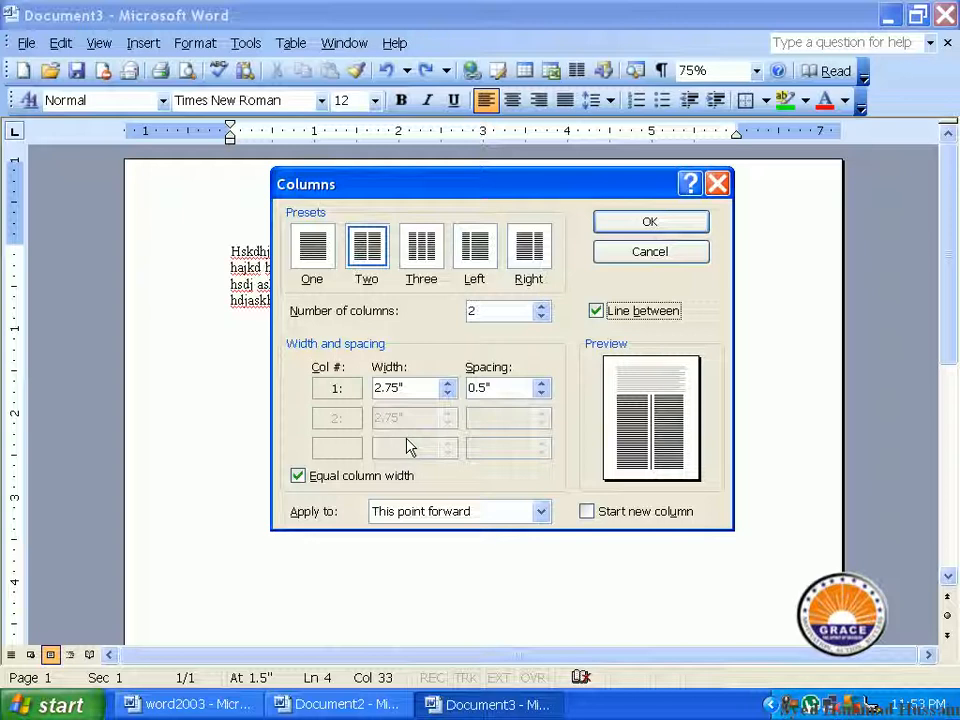
click(684, 222)
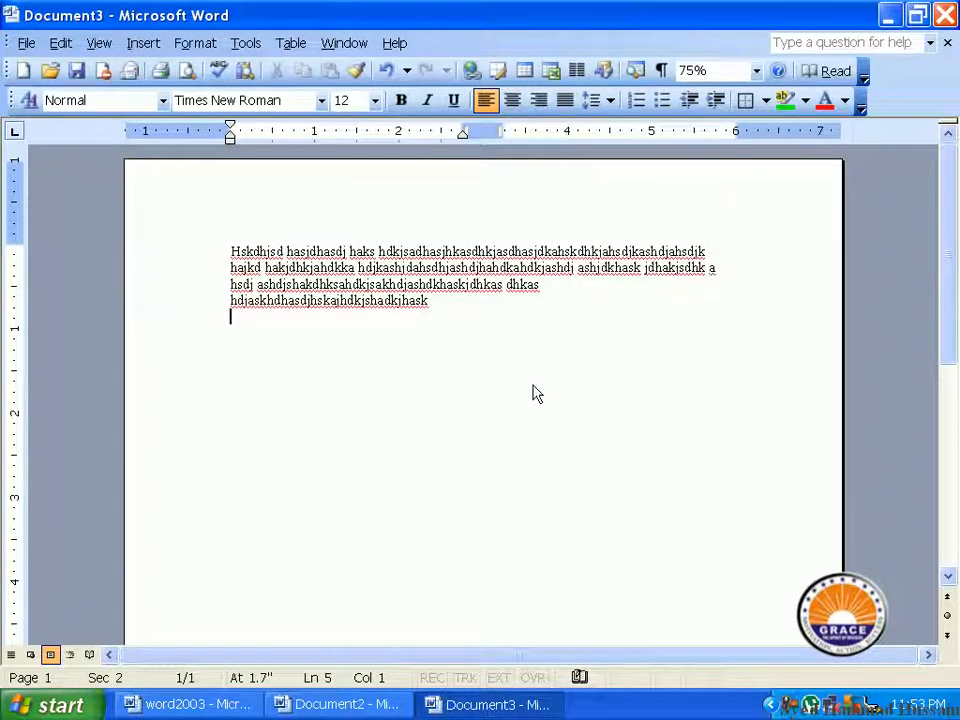
Step: Enter filler text in the first column of the two-column section, from "Jkjl" through "jasljfkl"
text(Jkjl djljflkasjfk)
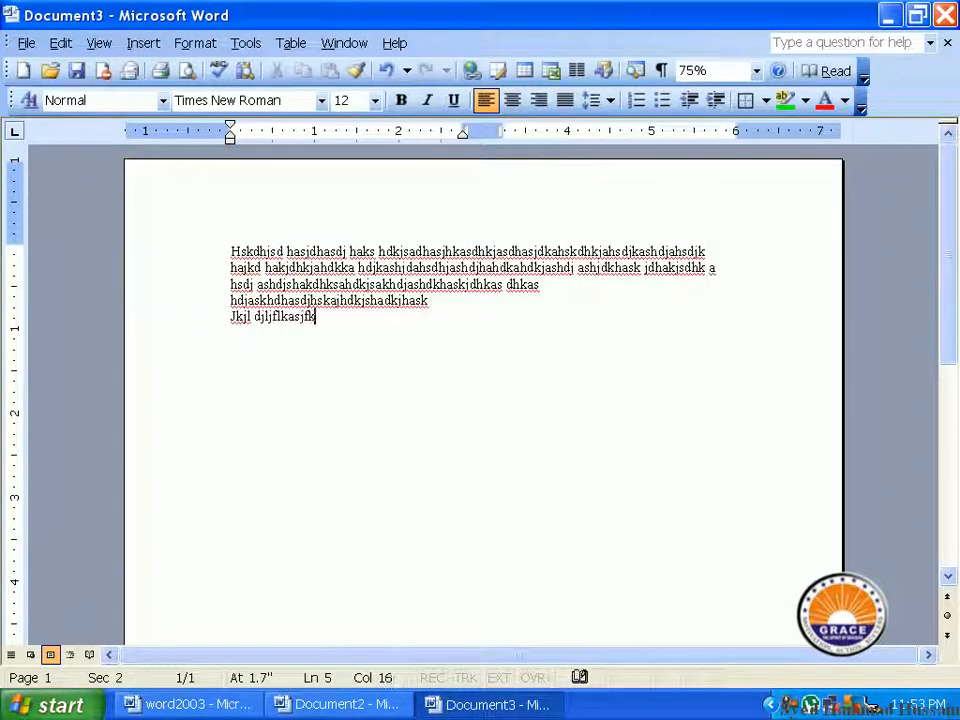
text(alsjfasjfkjalskjfkasjfkalsjflksjafk jasljfksafjlkasjfkklasj f)
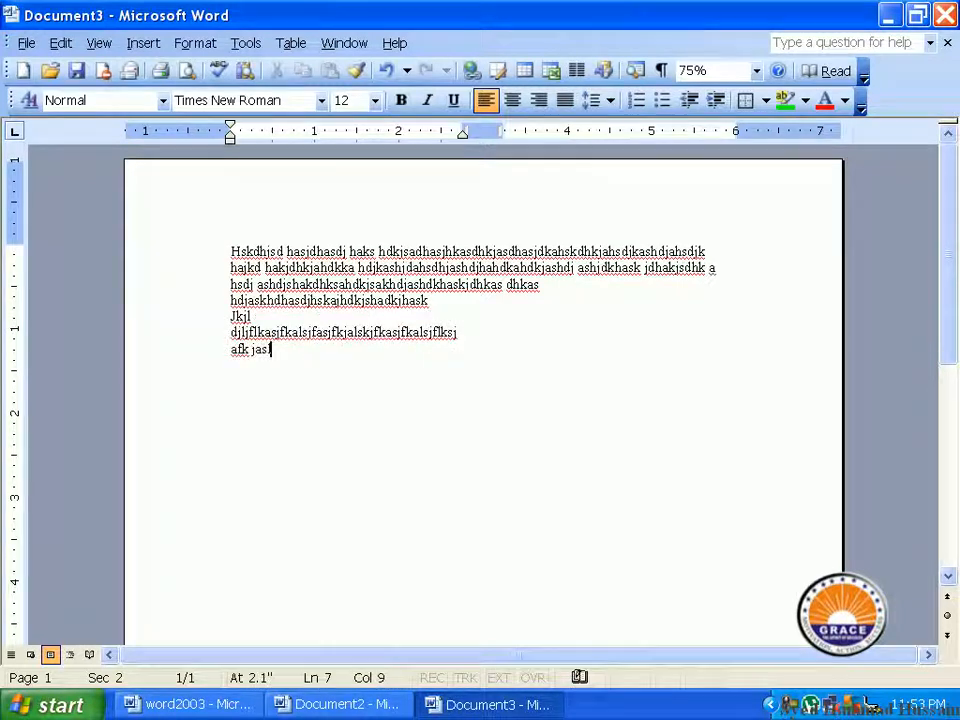
text(llaj fkljaslkkfljaklsjflasjfjsafljalkf jasljfkl)
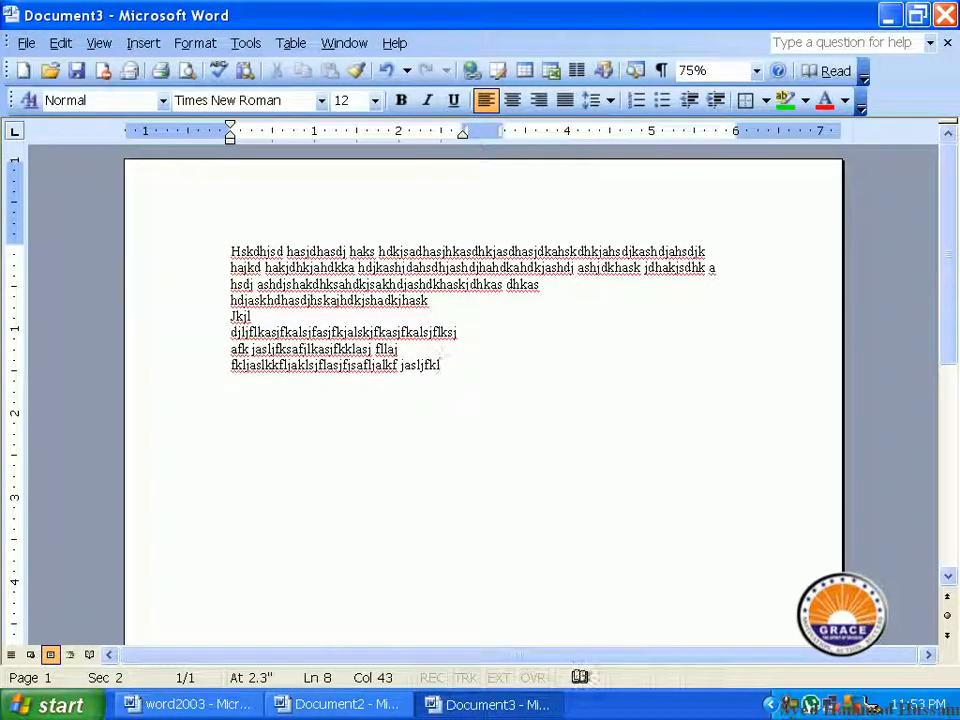
Step: Insert a column break and fill the second column with filler text from "Hsjdhjashkdaskjdhkjaskhdjsakdhsajdhjh" through "sd"
key(ctrl+shift+Return)
text(hsjdhjas)
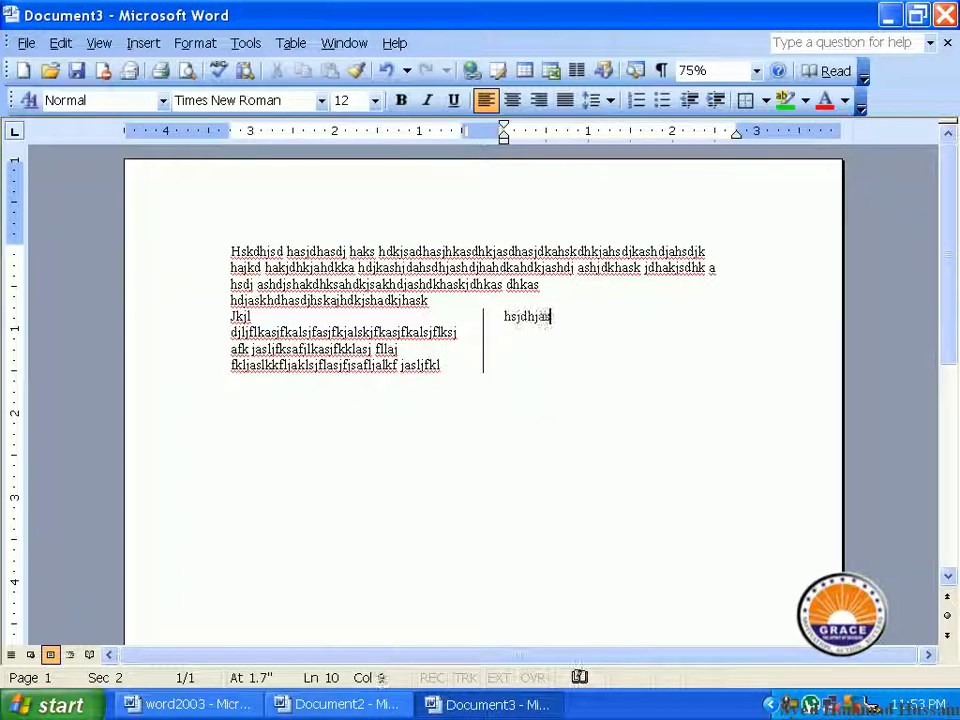
text(hkdaskjdhkjaskhdjsakdhsajdhjhaskjdhhasjdhkjhahsdhkjahsd)
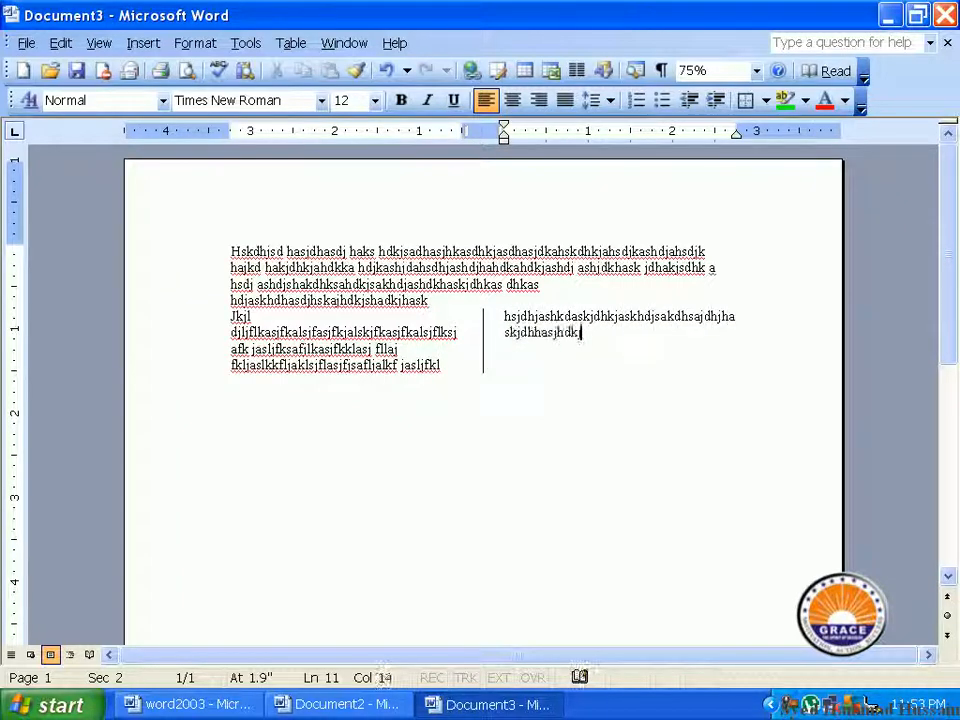
text(kj ashdkjhaskd hasdjkhkasjkhdkashjdhkasjdh)
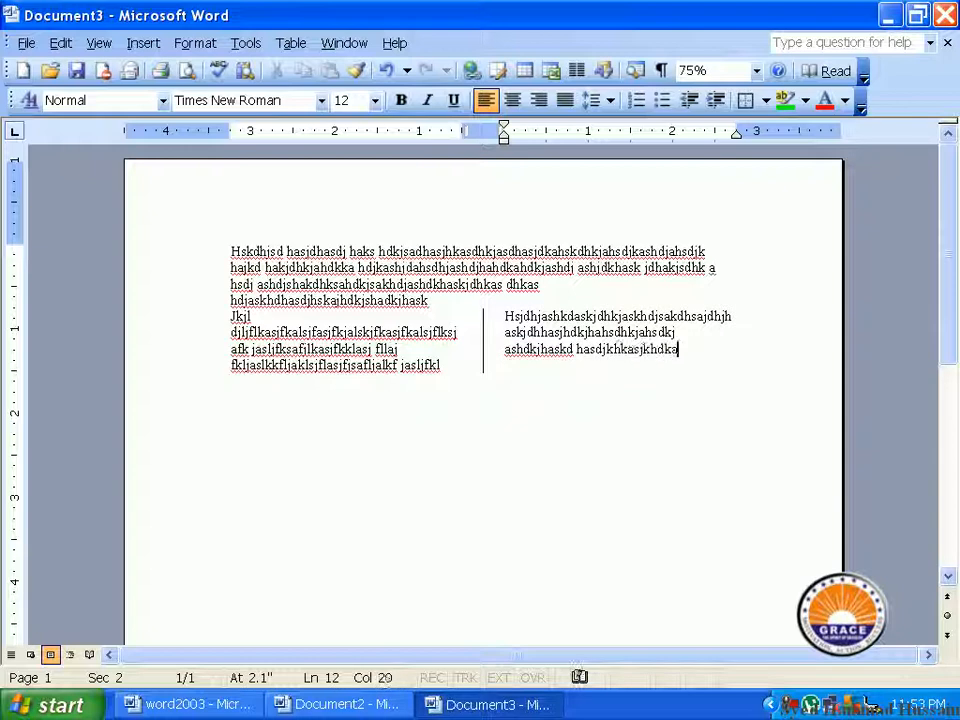
text(kjsahdkjhksd)
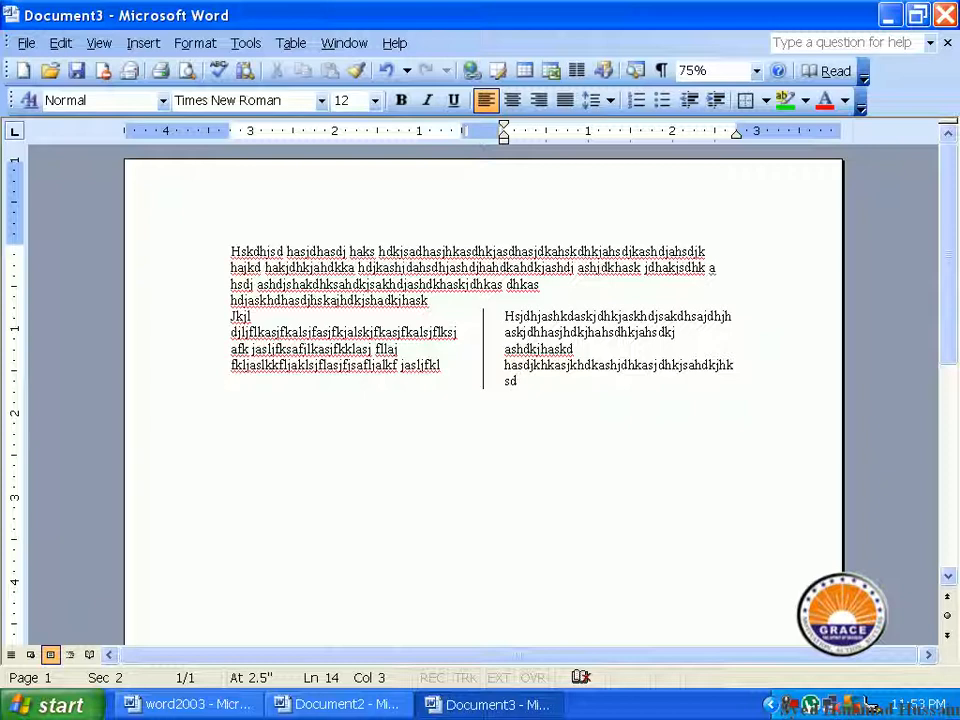
Step: Apply a three-column layout with lines between the columns from this point forward, after the two-column text
click(195, 43)
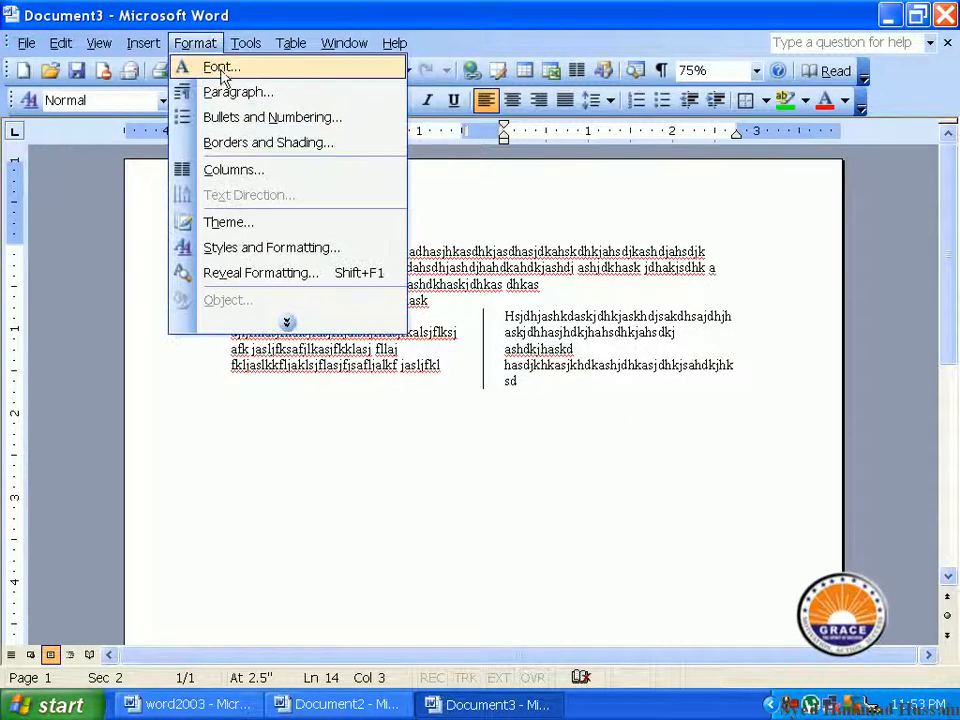
click(248, 170)
click(430, 247)
click(540, 511)
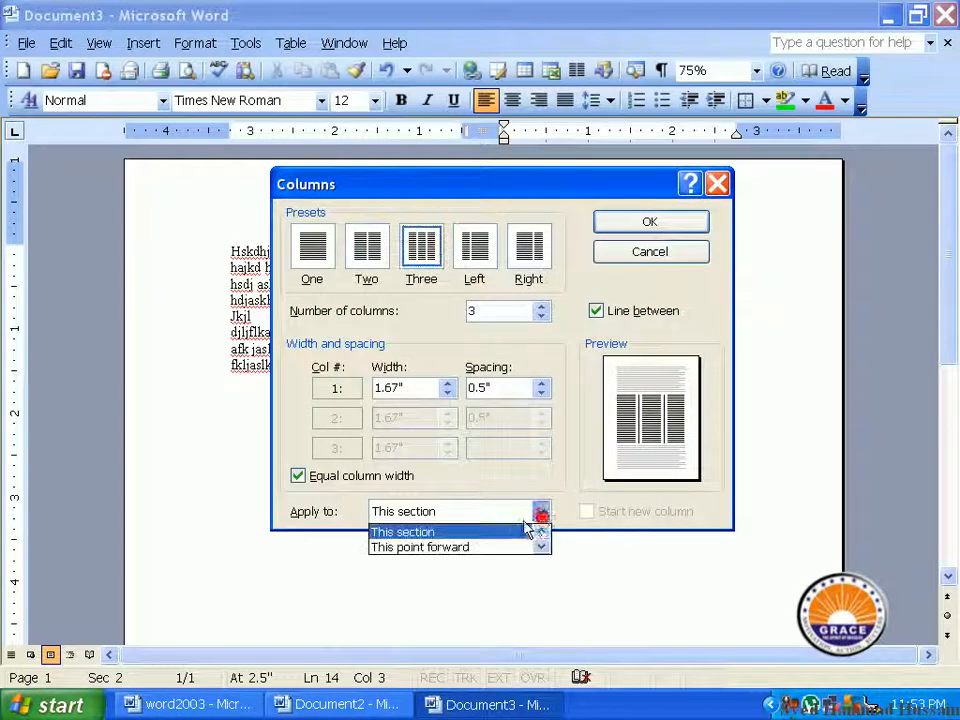
click(470, 547)
click(660, 224)
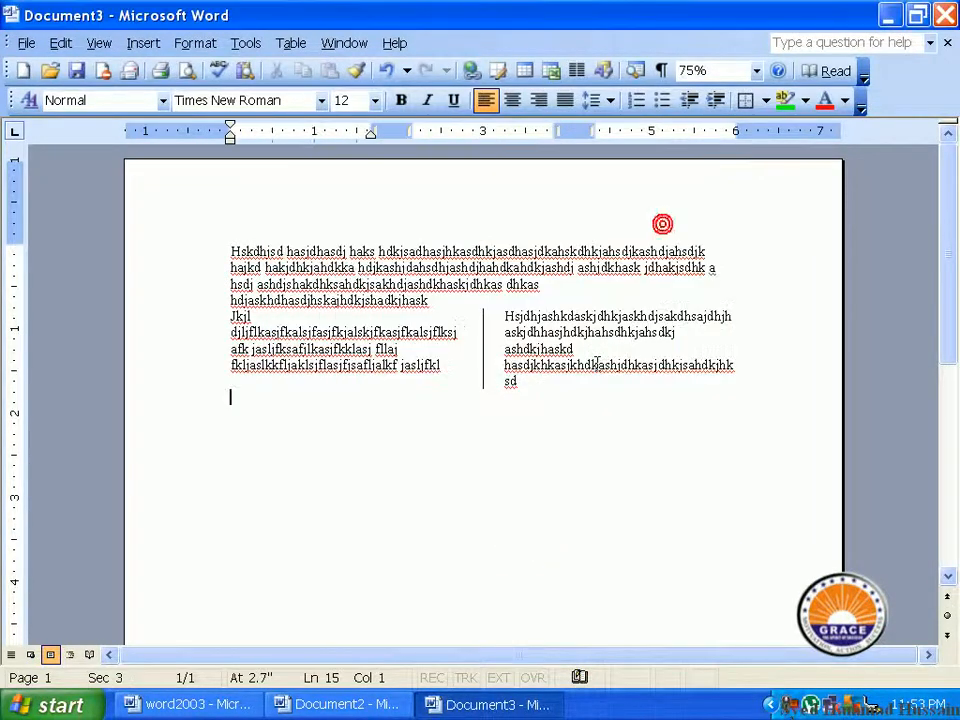
Step: Enter filler text in the first column of the three-column section, from "jljsadjlkaljdlkasjdkjlkasj" through "alsjdlas"
text(jljsadjlkaljdlkasjdk)
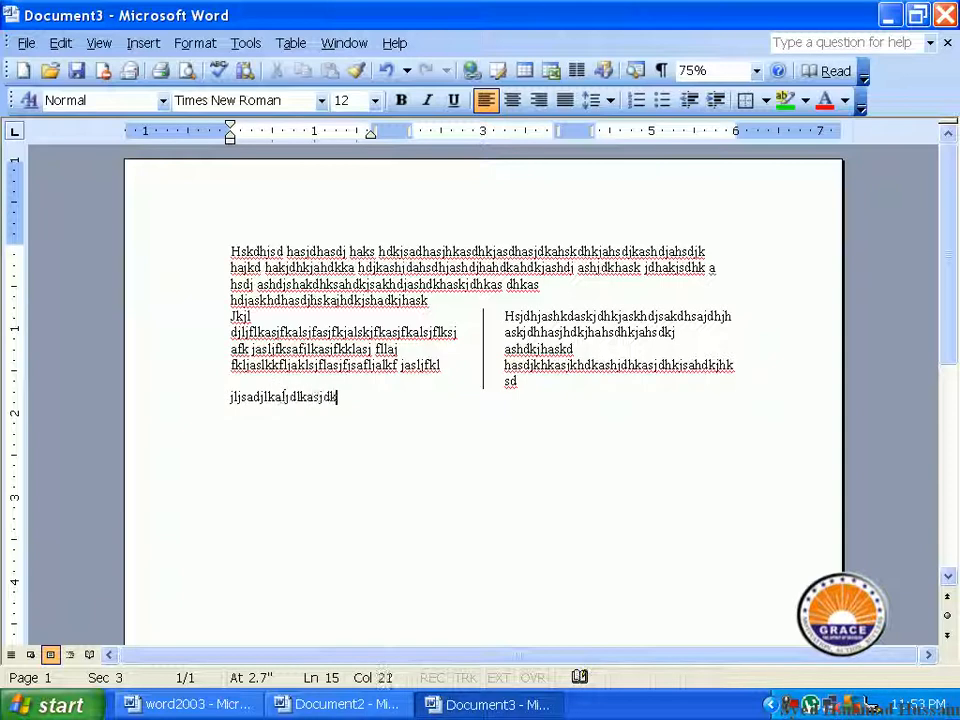
text(jlkasjdlkjalksjdlkjaslkjdljalsjdalsjdlas)
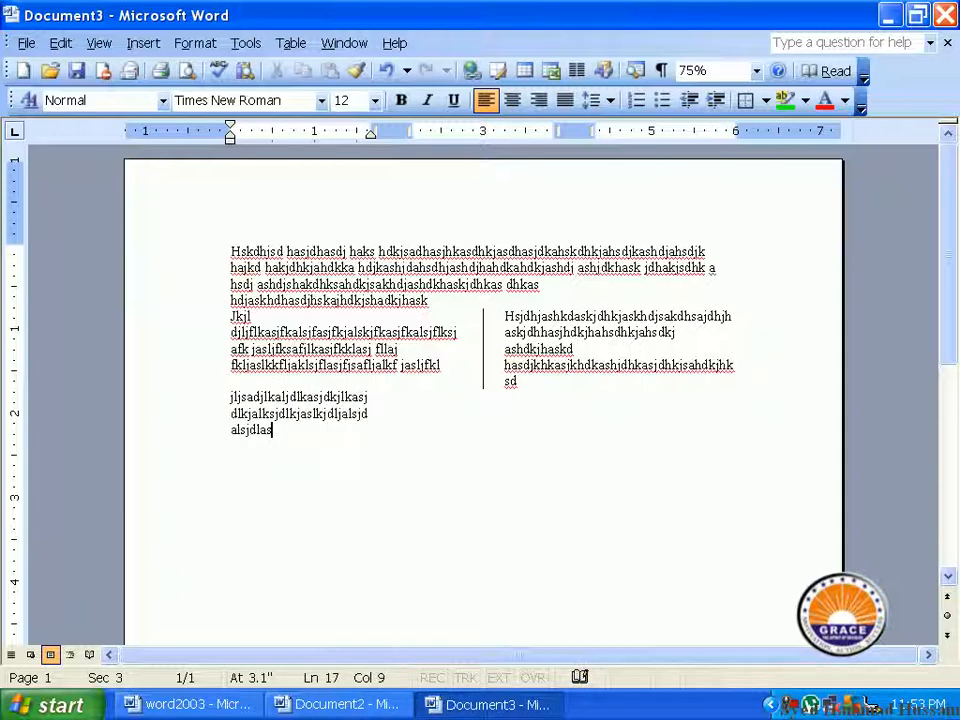
key(ctrl+Up)
key(Left)
key(ctrl+Return)
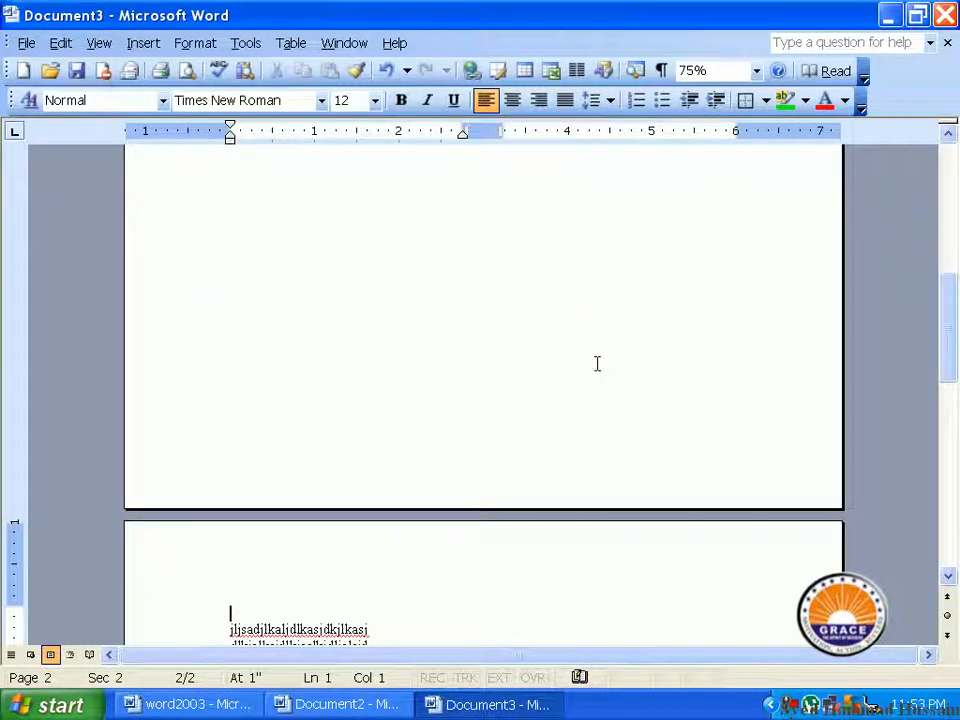
key(ctrl+z)
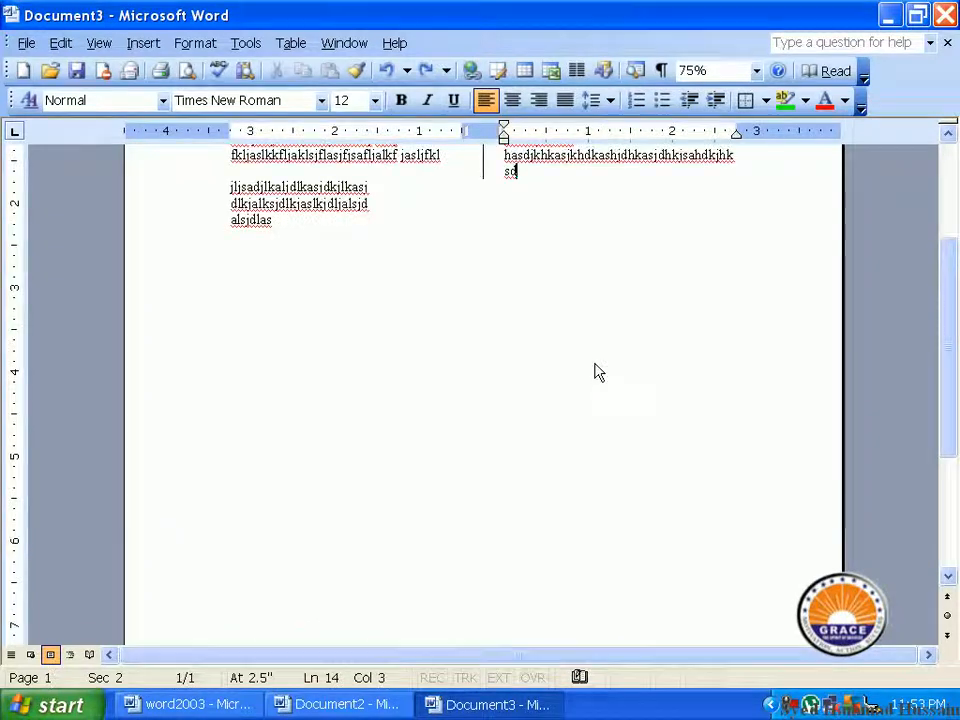
Step: Insert a column break after the three-column section's first line and add filler text starting "shgajsgaGSHGAjhsggjh" at the start of the second column
scroll(486, 225, up, 3)
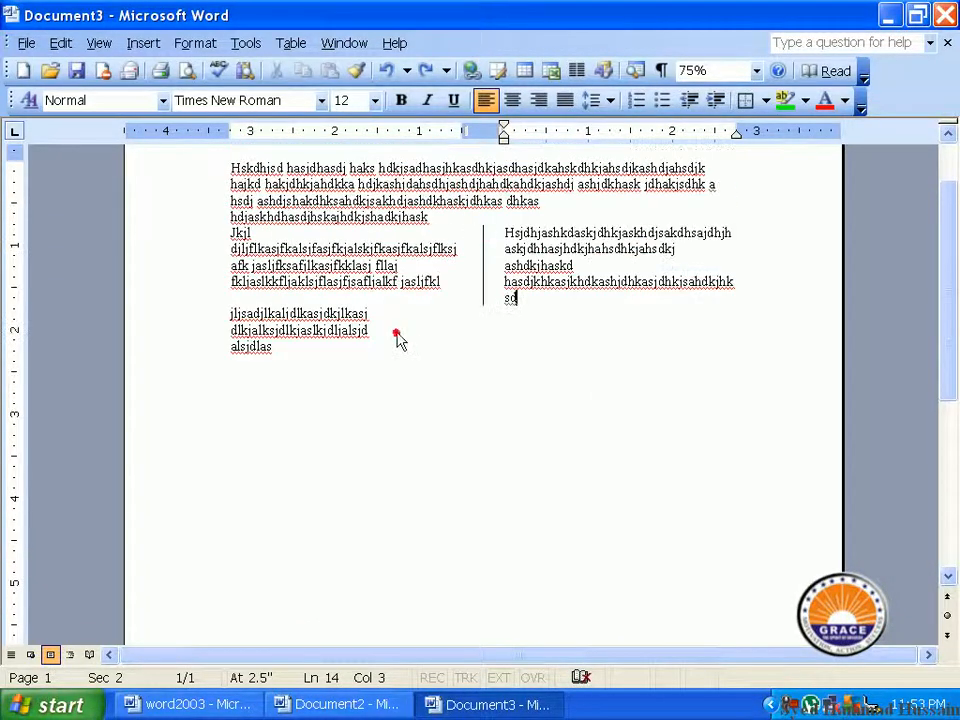
click(383, 314)
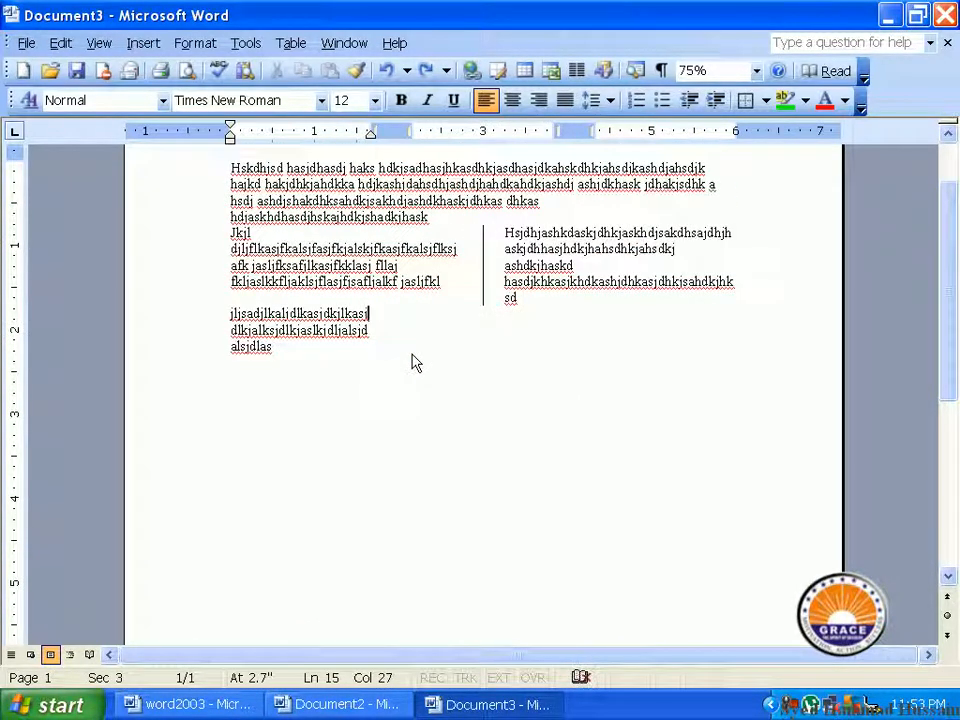
key(ctrl+shift+Return)
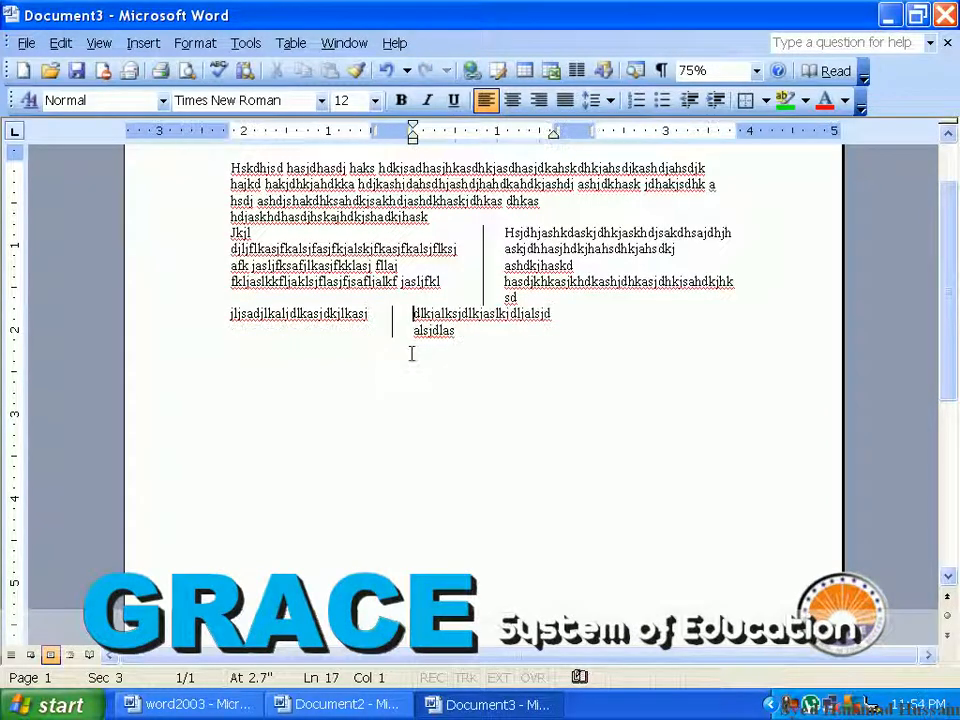
text(shgajsgaGSHGAjhsggjhA)
text(GSJGJagsjgaSGdlkjal)
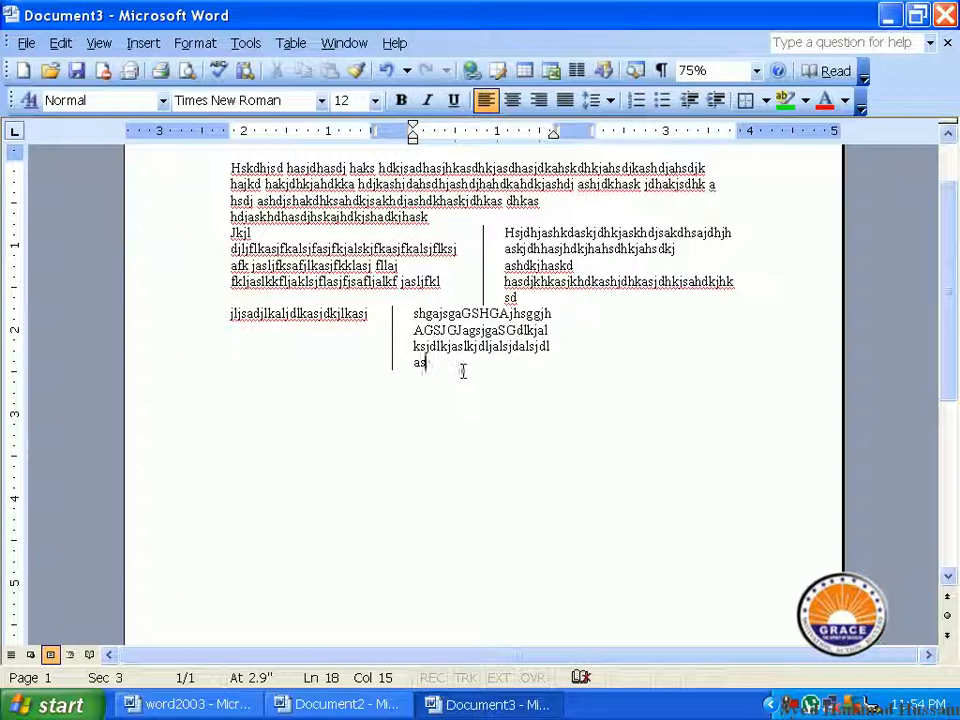
Step: Insert a page break after the filler text in the three-column section's second column
key(ctrl+Return)
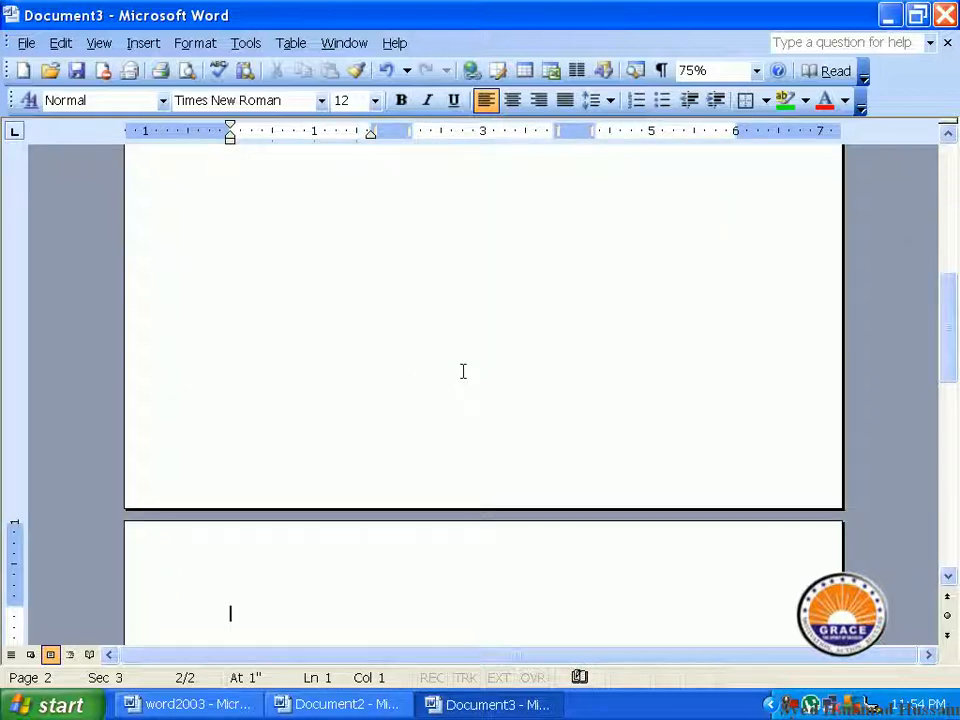
text(AGdsjaj)
click(452, 358)
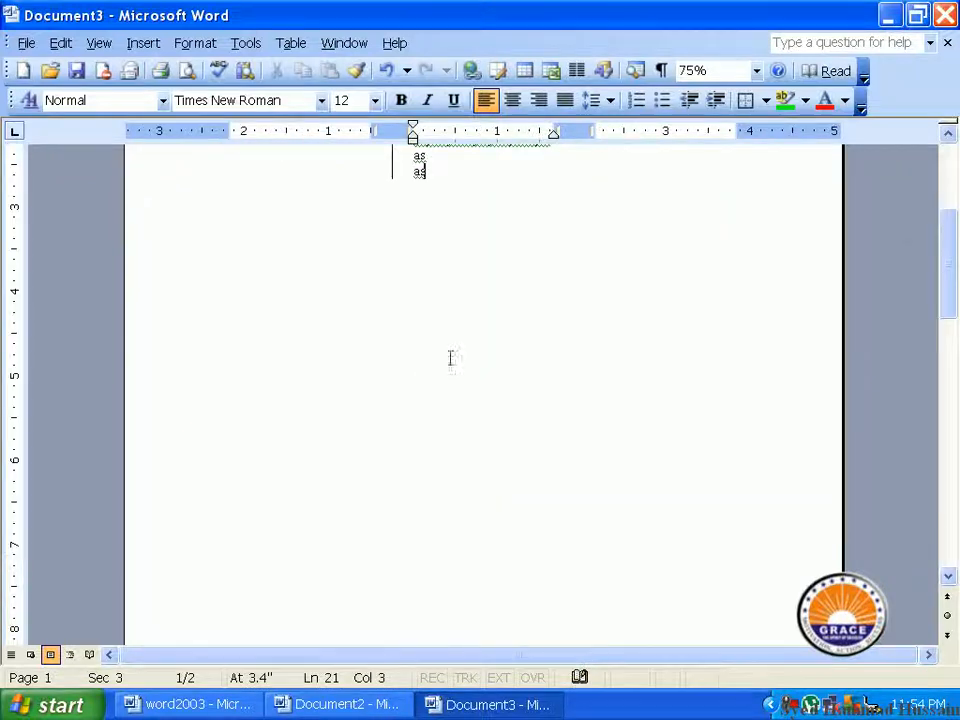
Step: Add "sasaSAs" at the start of the fourth line in the three-column section's second column
scroll(449, 359, up, 3)
scroll(448, 359, up, 1)
click(563, 328)
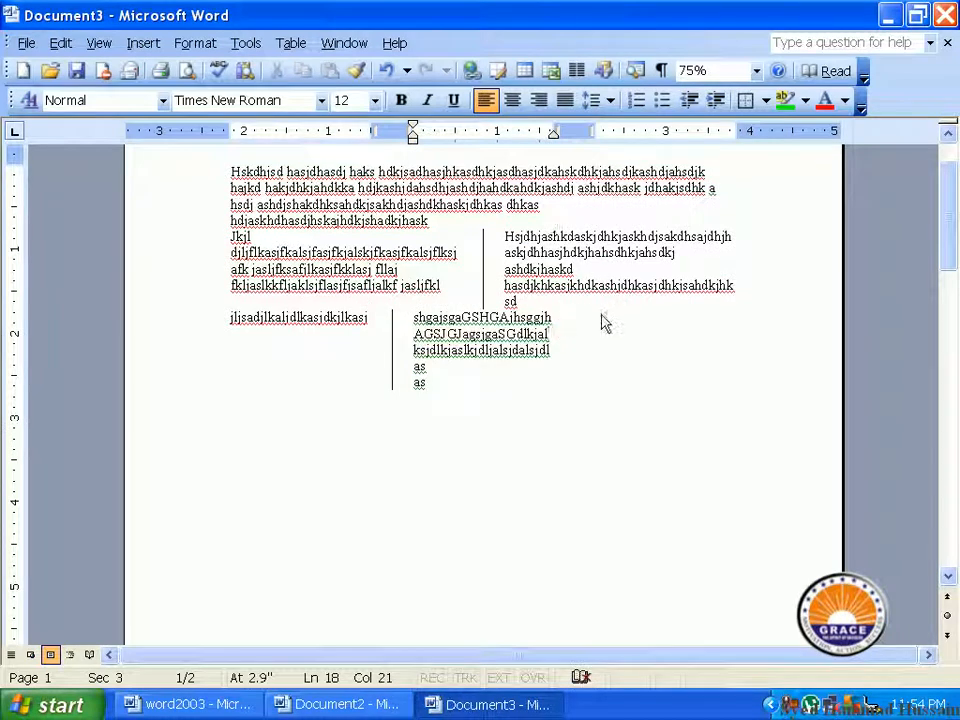
key(Down)
key(Down)
key(Down)
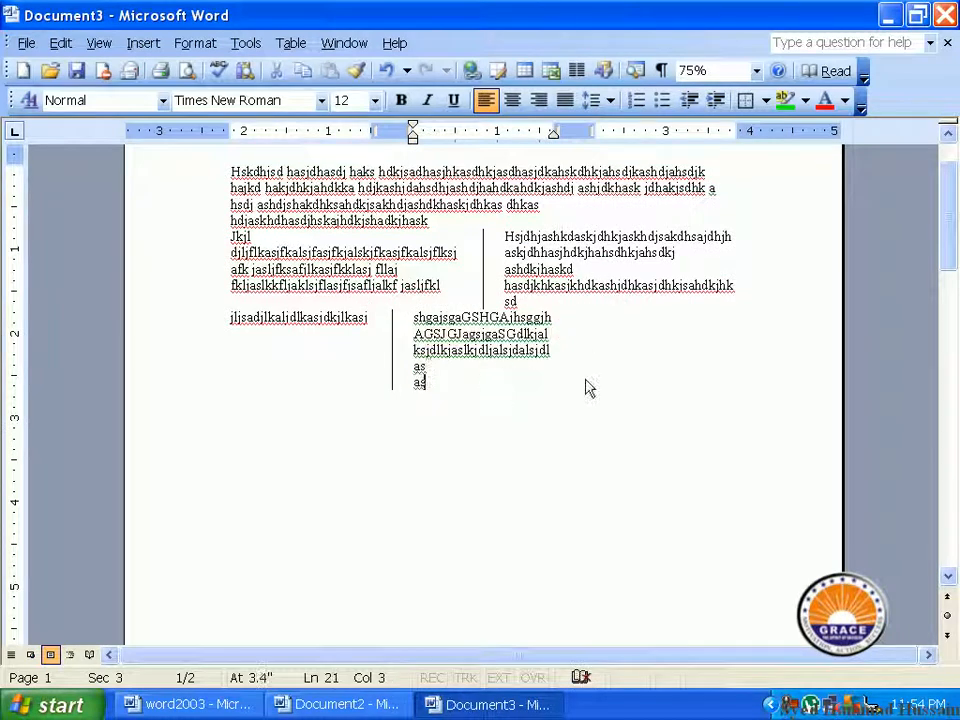
click(553, 350)
text(sasaSAs)
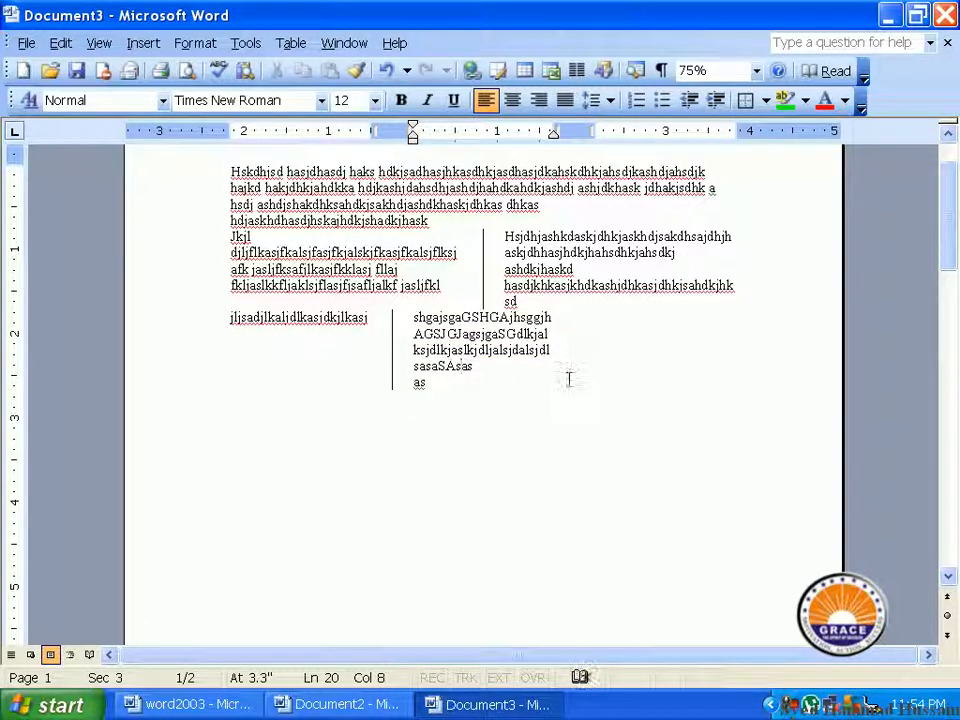
Step: Apply a one-column layout from this point forward, after the last line of the three-column text
click(567, 374)
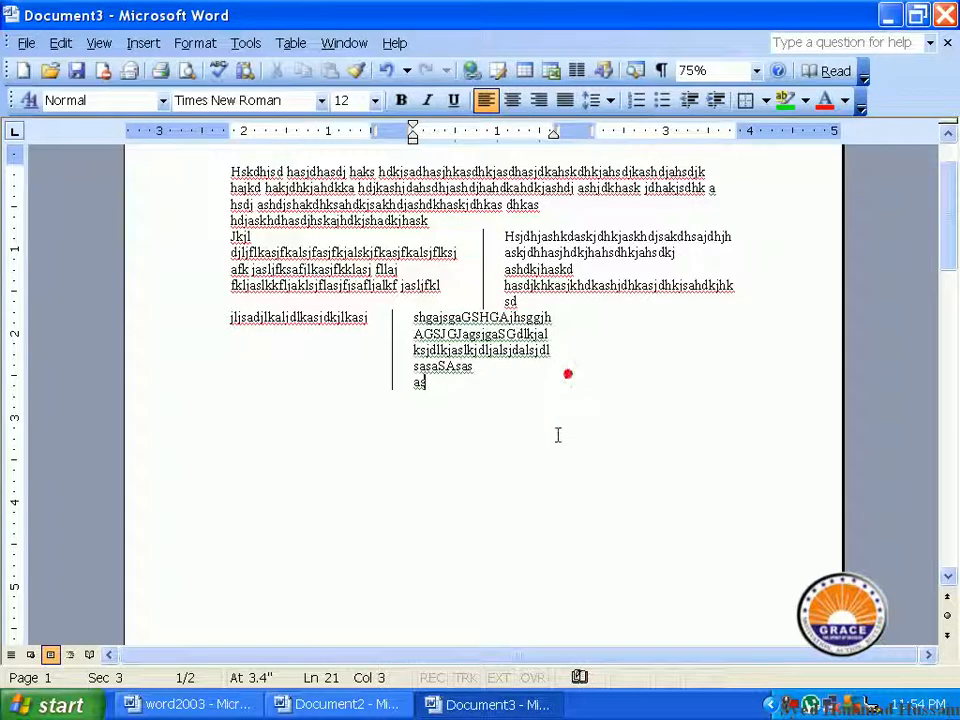
click(195, 45)
click(244, 166)
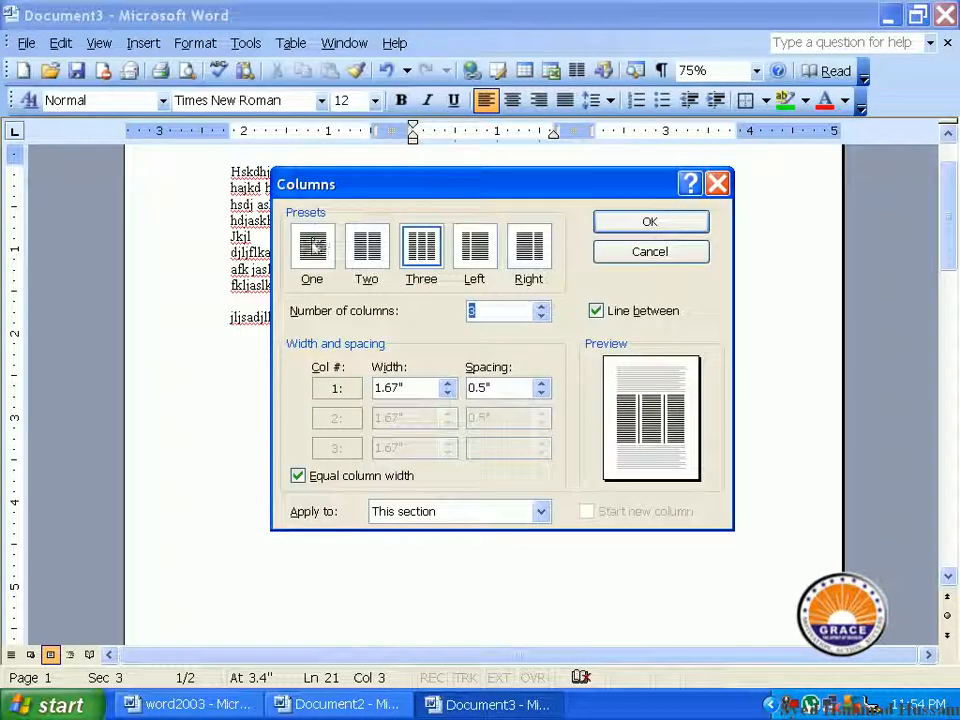
click(313, 252)
click(540, 511)
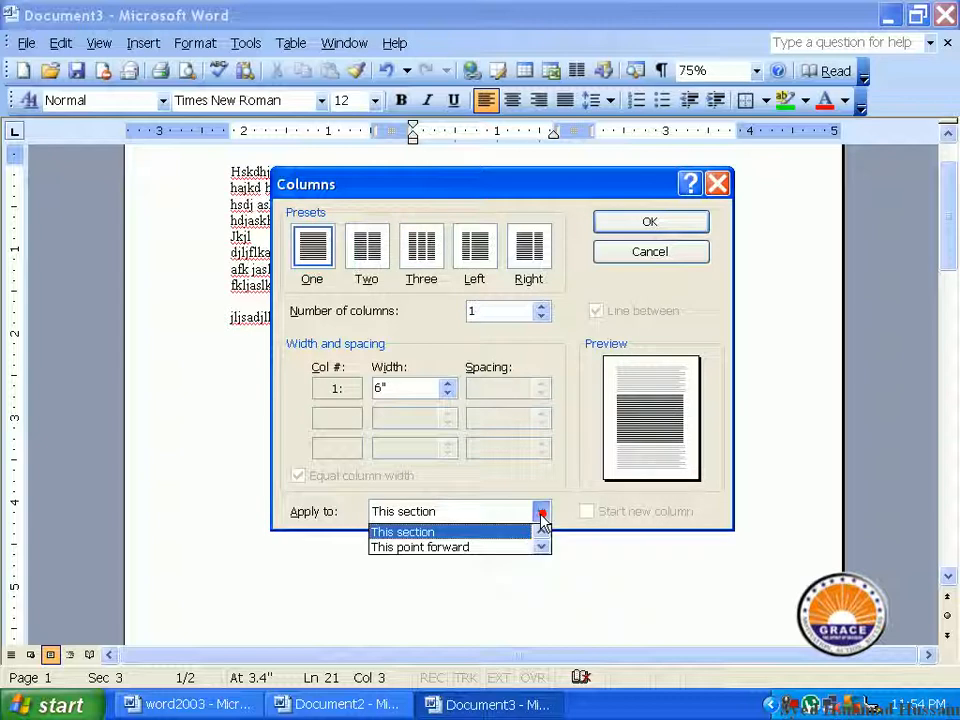
click(510, 548)
click(643, 224)
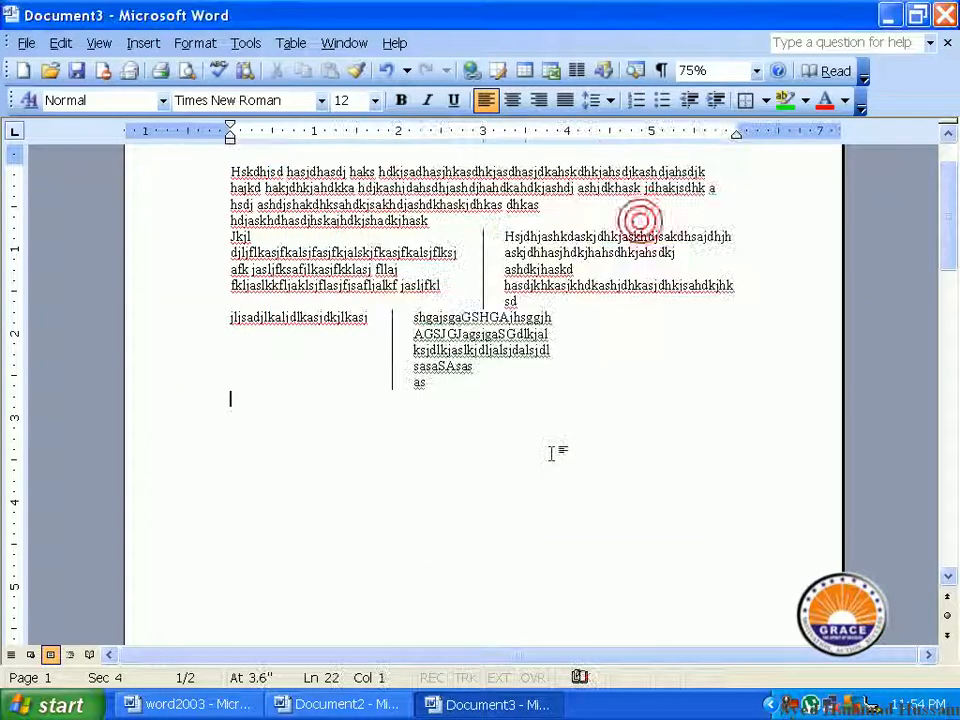
Step: Fill the new one-column section with filler text from "kljlakjskjlkasjakl" through "jdklajslkdkljl aks"
text(kljlakjskjlkasjakl)
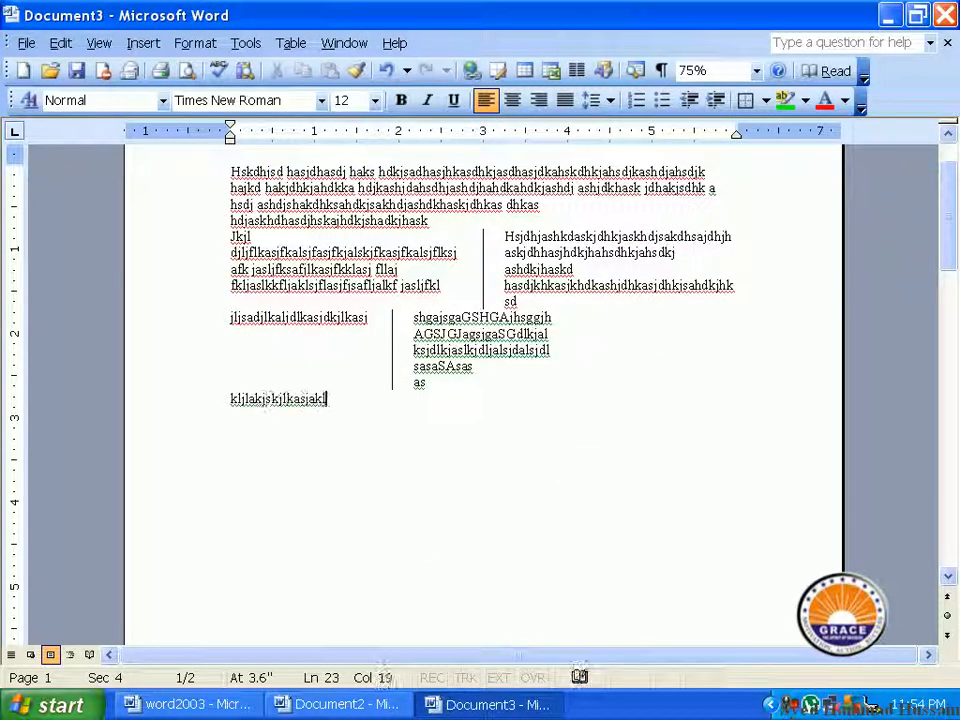
text(sljjskjakljjskdjksajdlkjskldjaskldjlk)
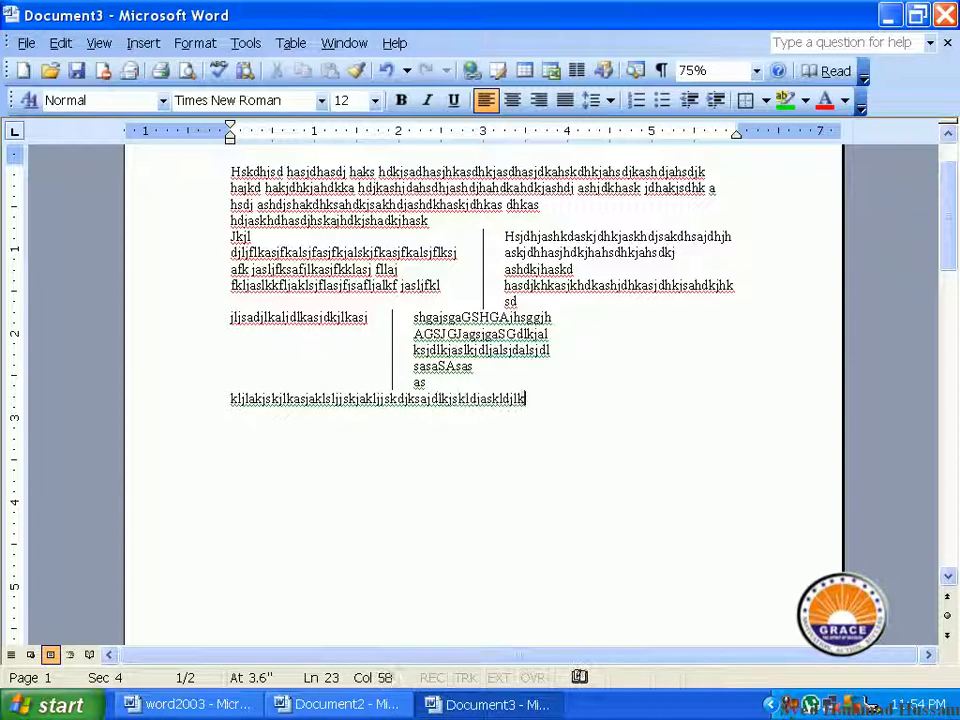
text(asjdklasljdlkjaklsjdljaslkdjlksajlkdjlksajdlasjdlk)
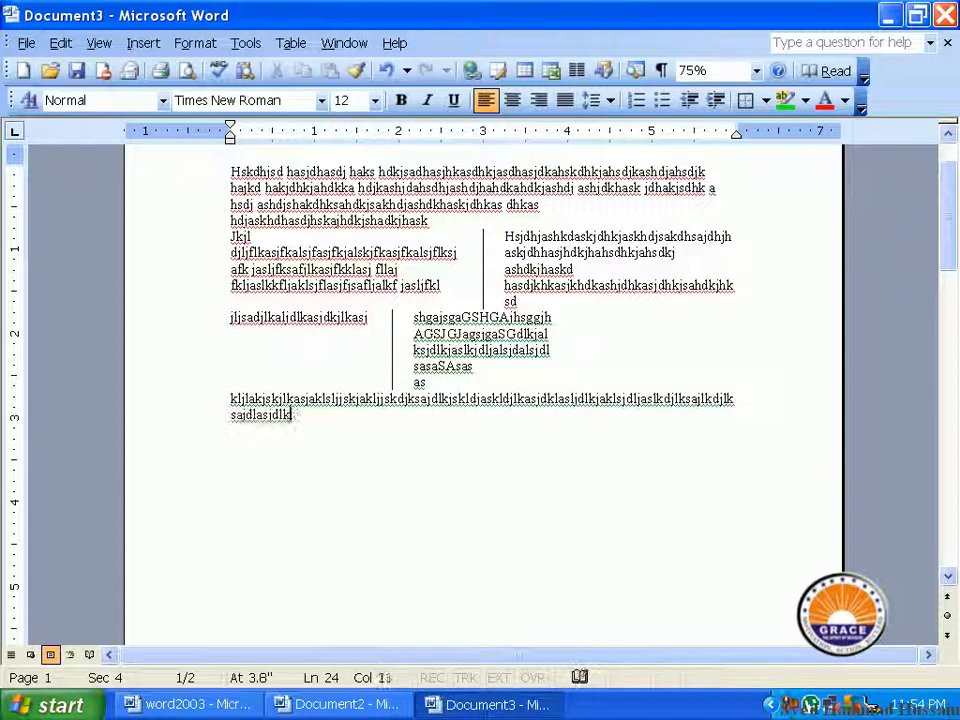
text(sjdlkjsldjlkjsakldjlksajdlkjsljdlksakdjlsjadj)
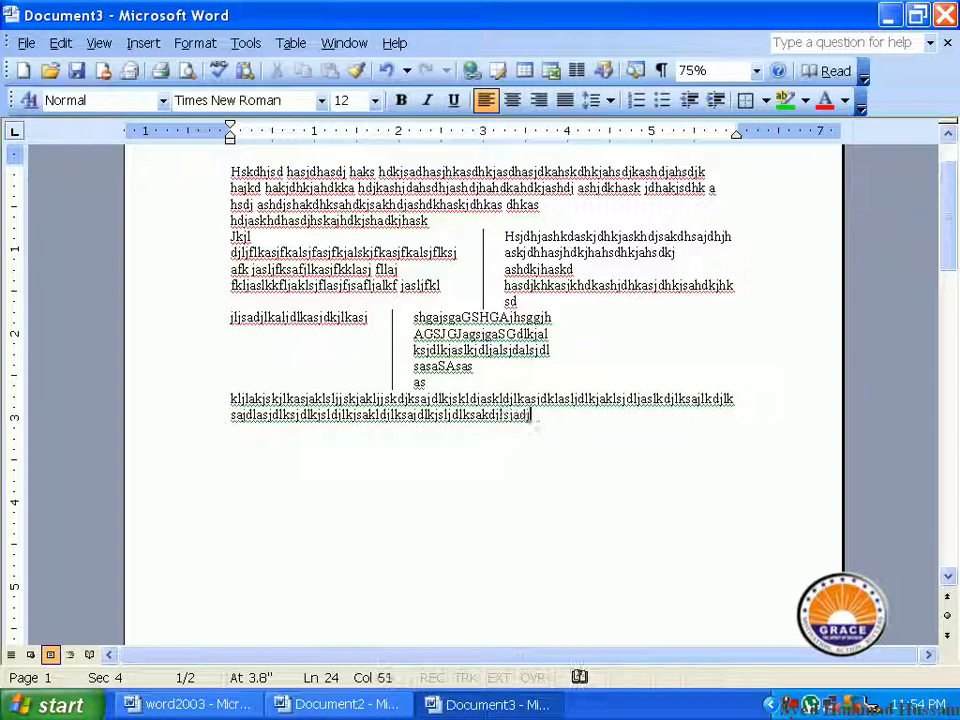
text(asjdljsalkdjlksajldasjdkljaslkdjaskdjklasjdlk)
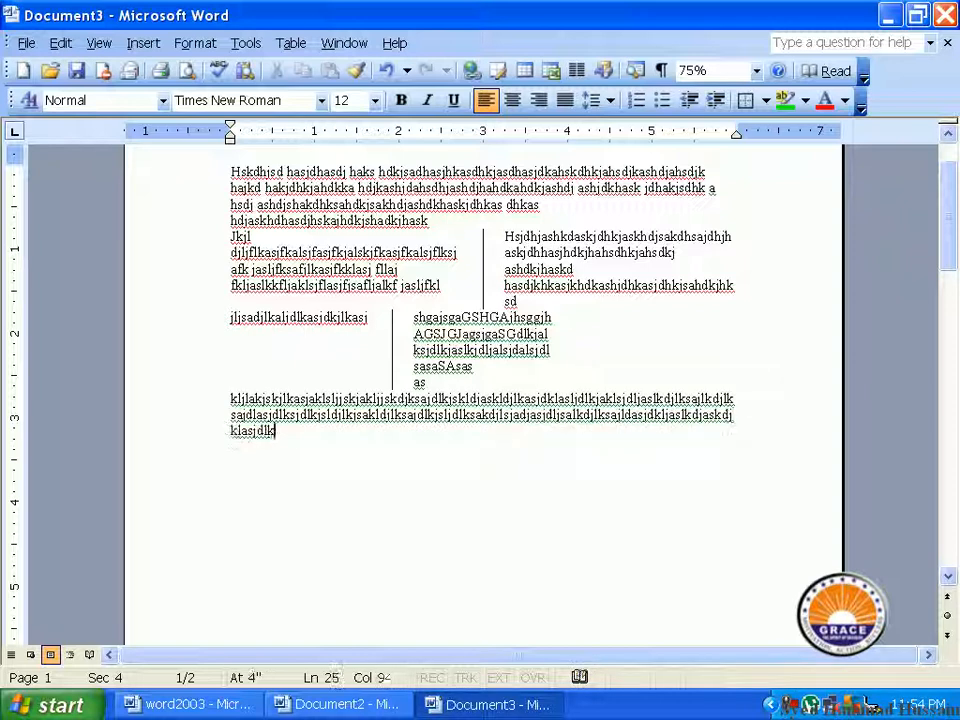
text(as jdklajslkdkljl aks)
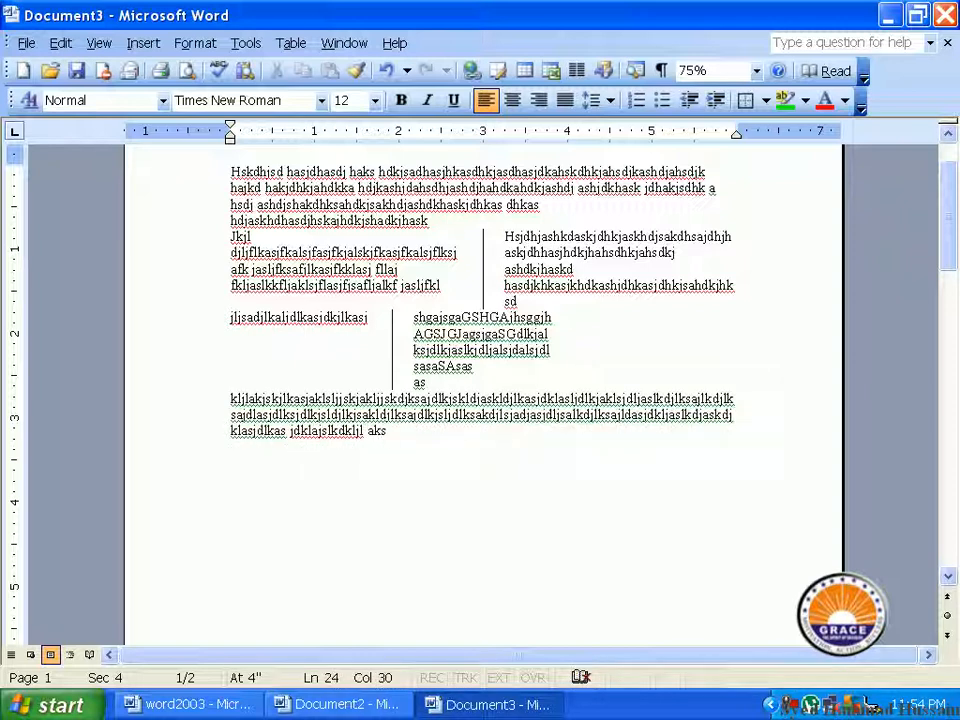